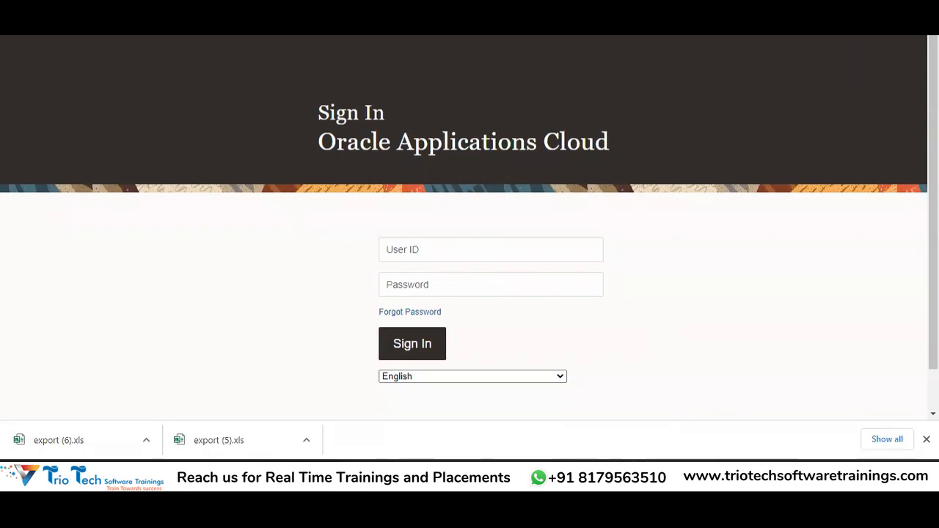
# Step: Review the Excel GL setup steps, from Create Primary Ledger through balancing segment assignments
pyautogui.moveTo(643, 511)
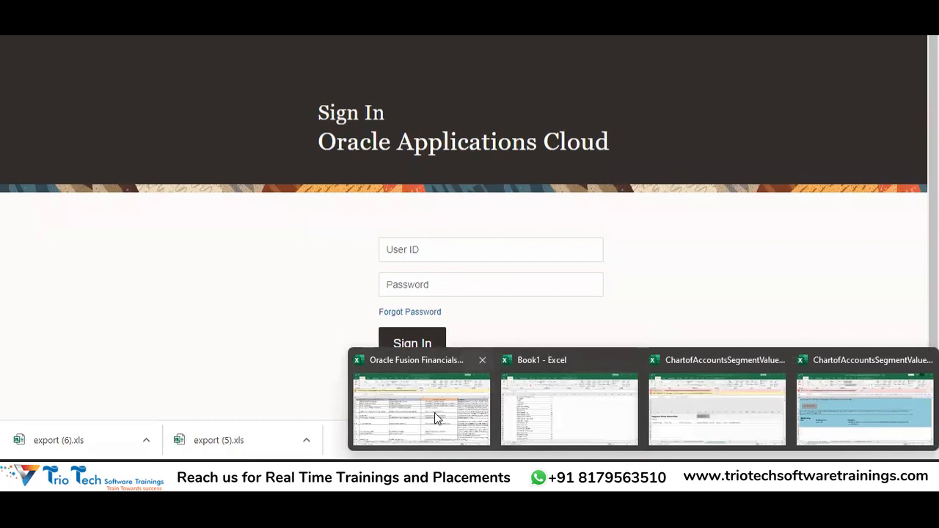
pyautogui.press('Down')
pyautogui.press('Down')
pyautogui.press('Down')
pyautogui.press('Down')
pyautogui.press('Down')
pyautogui.press('Down')
pyautogui.press('Down')
pyautogui.press('Down')
pyautogui.press('Up')
pyautogui.press('Up')
pyautogui.press('Up')
pyautogui.press('Up')
pyautogui.press('Up')
pyautogui.press('Up')
pyautogui.press('Up')
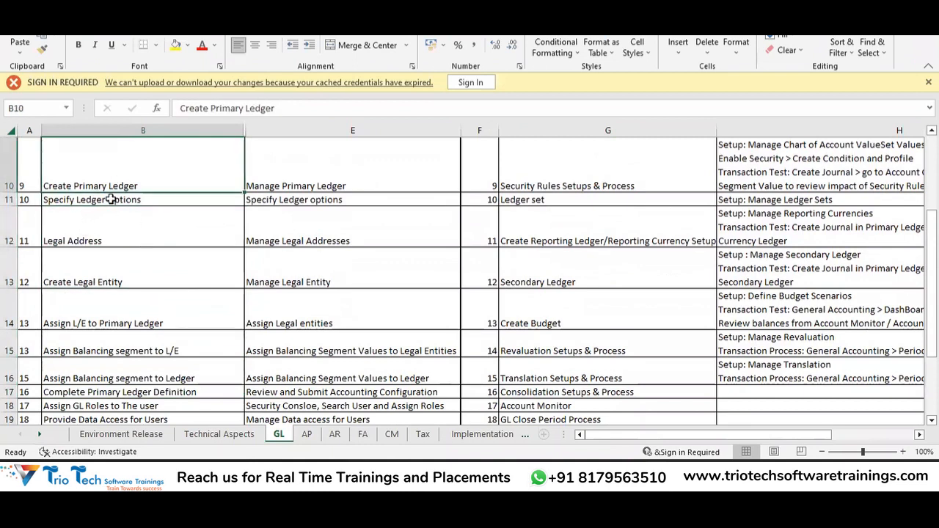
pyautogui.click(107, 198)
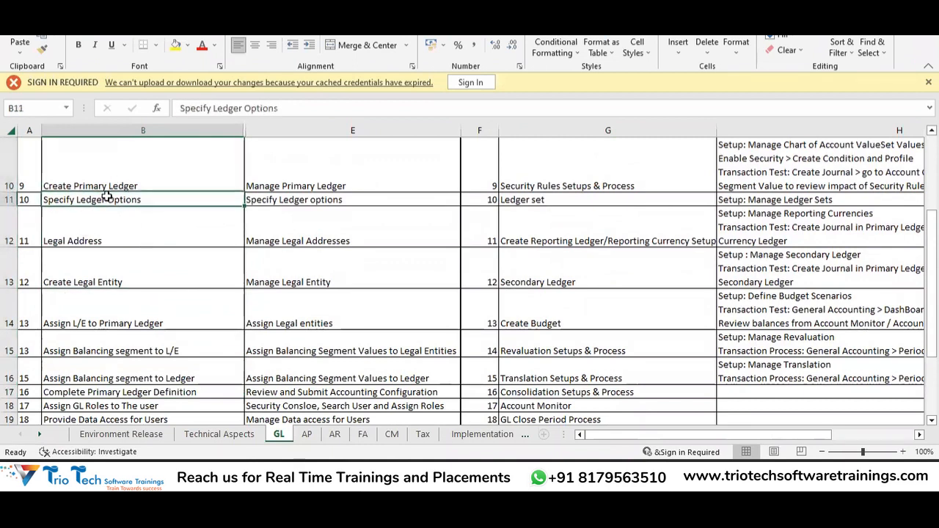
pyautogui.click(102, 243)
pyautogui.click(94, 281)
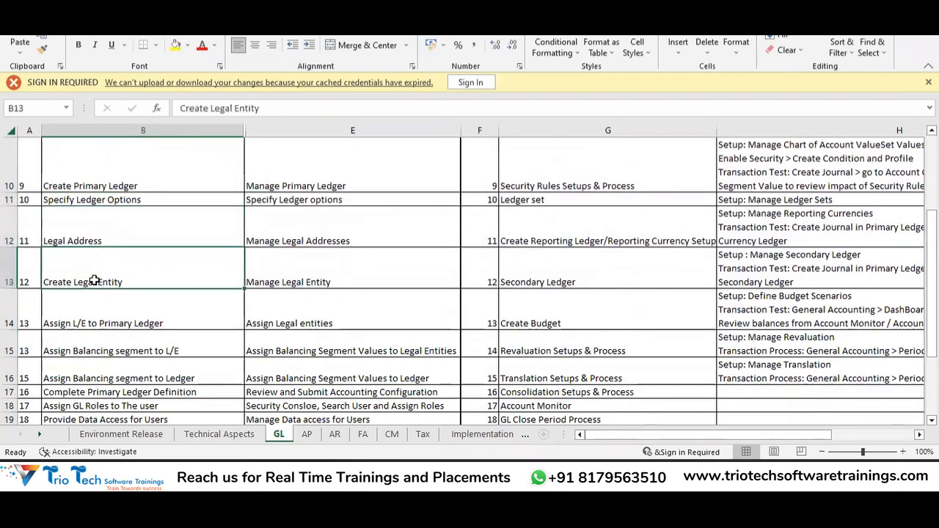
pyautogui.click(128, 295)
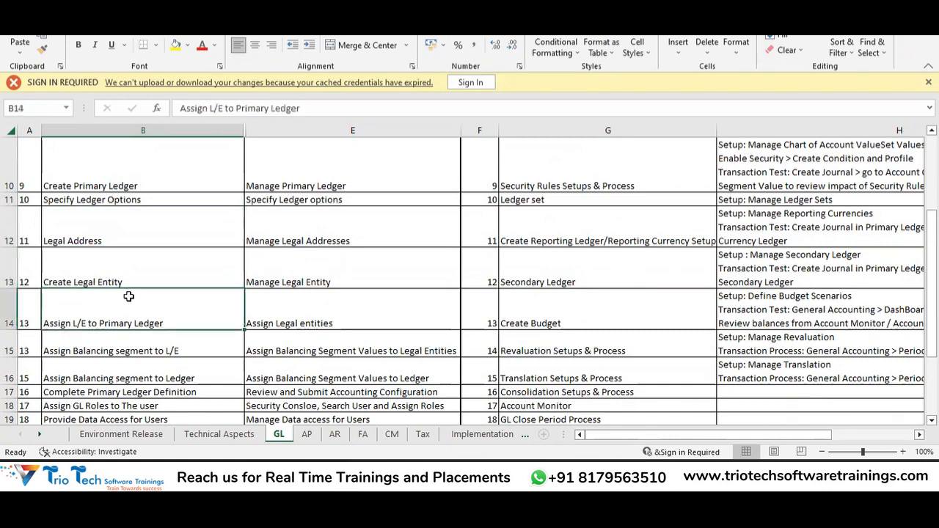
pyautogui.click(93, 355)
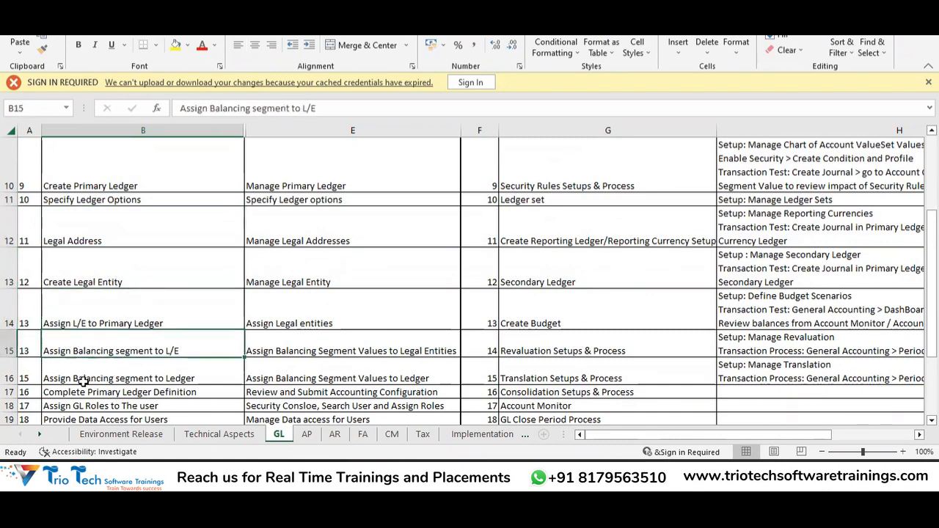
pyautogui.click(106, 378)
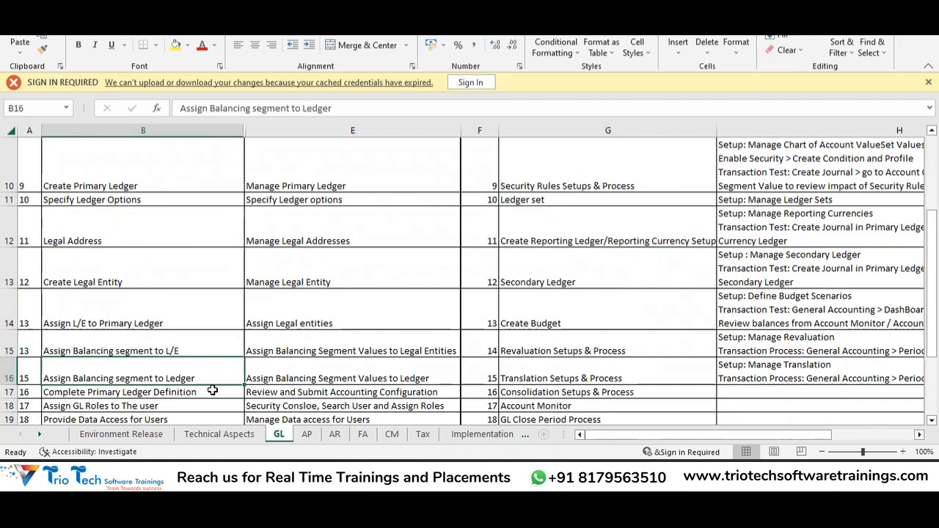
pyautogui.click(150, 164)
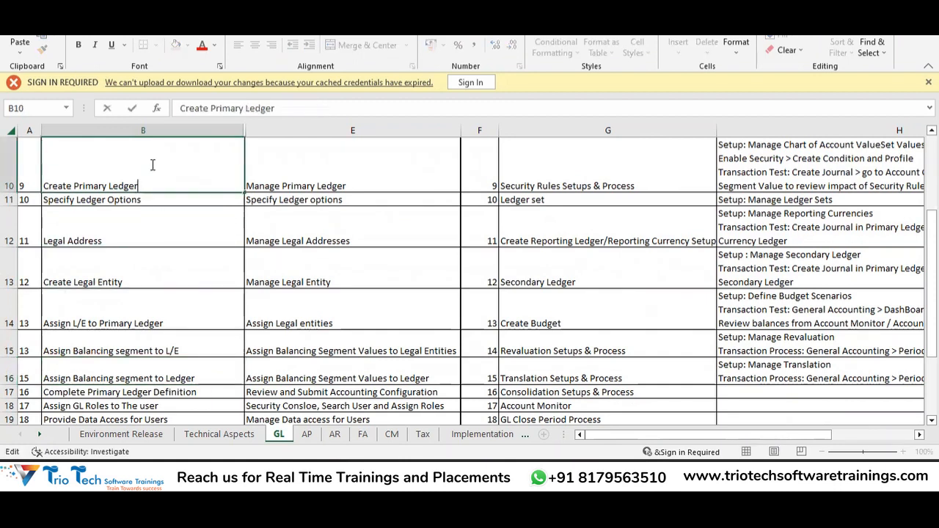
pyautogui.click(150, 253)
pyautogui.click(132, 152)
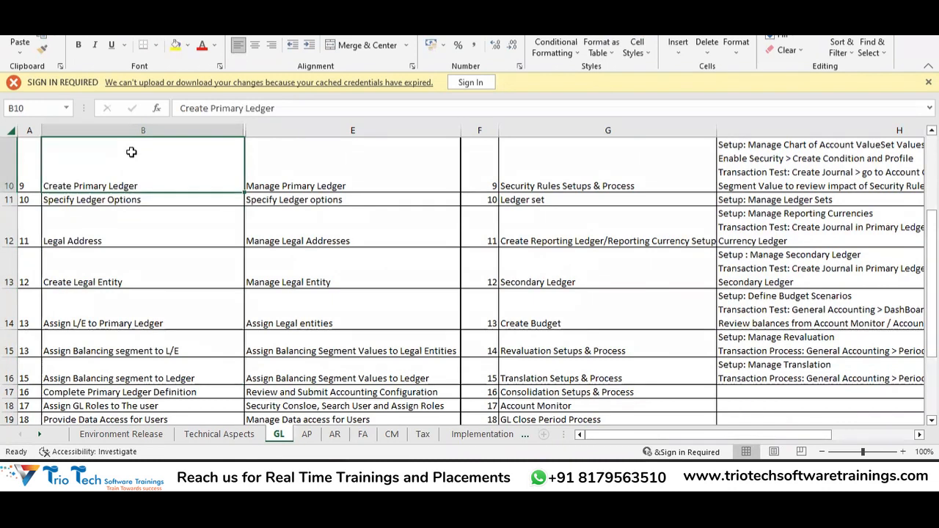
# Step: Sign in to Oracle with the user ID and password, correcting a mistyped password
pyautogui.hotkey('alt', 'Tab')
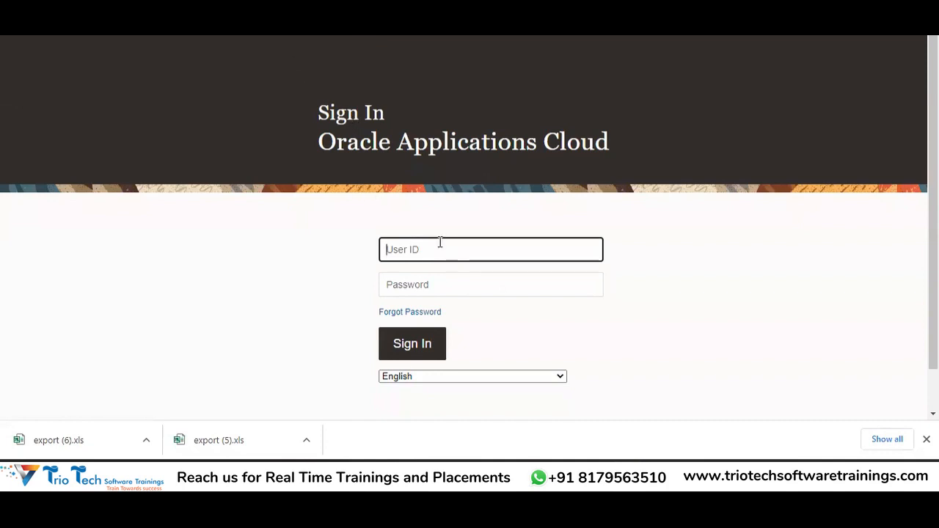
pyautogui.press('Tab')
pyautogui.write('********')
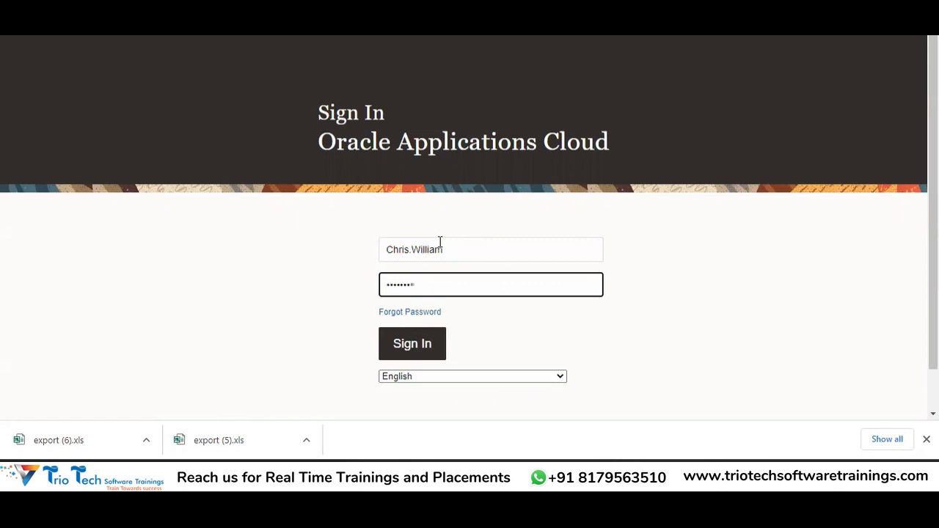
pyautogui.press('BackSpace')
pyautogui.press('BackSpace')
pyautogui.press('BackSpace')
pyautogui.press('BackSpace')
pyautogui.press('BackSpace')
pyautogui.press('BackSpace')
pyautogui.press('BackSpace')
pyautogui.press('BackSpace')
pyautogui.write('********')
pyautogui.press('Return')
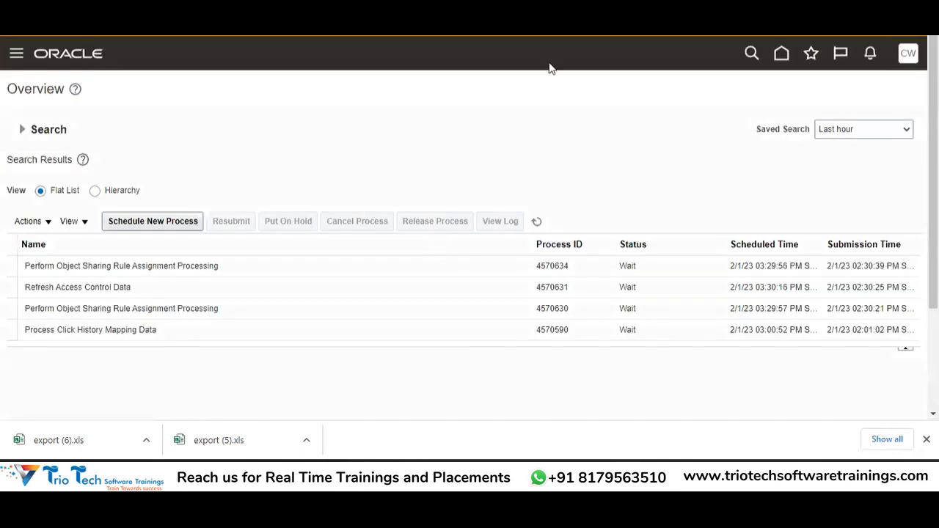
# Step: Refresh the scheduled processes list, then go to Setup and Maintenance from the CW user menu
pyautogui.click(537, 221)
pyautogui.click(910, 63)
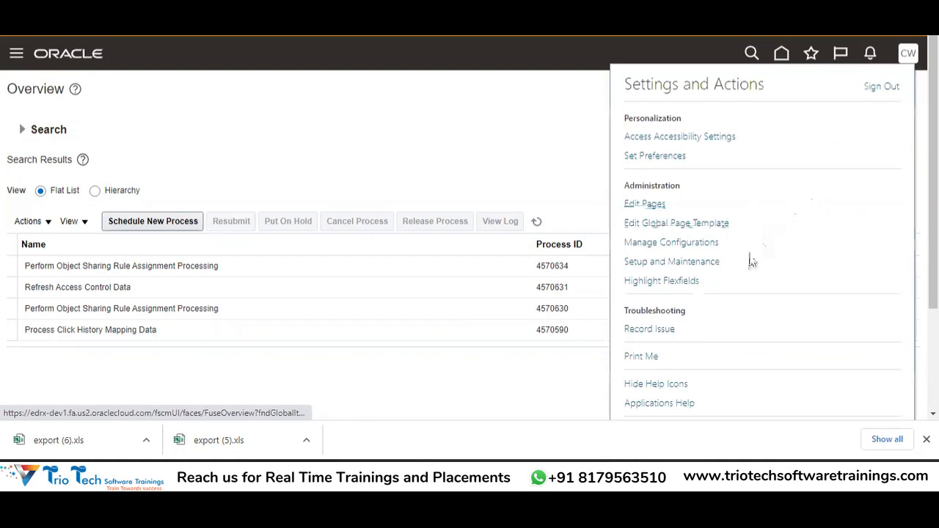
pyautogui.click(706, 267)
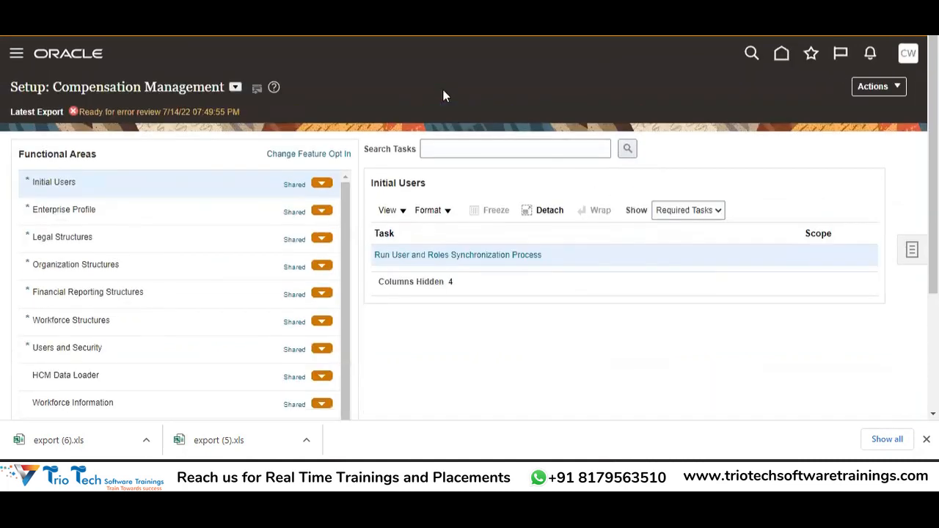
# Step: Switch the setup offering to Financials and try the Search Tasks field
pyautogui.click(235, 88)
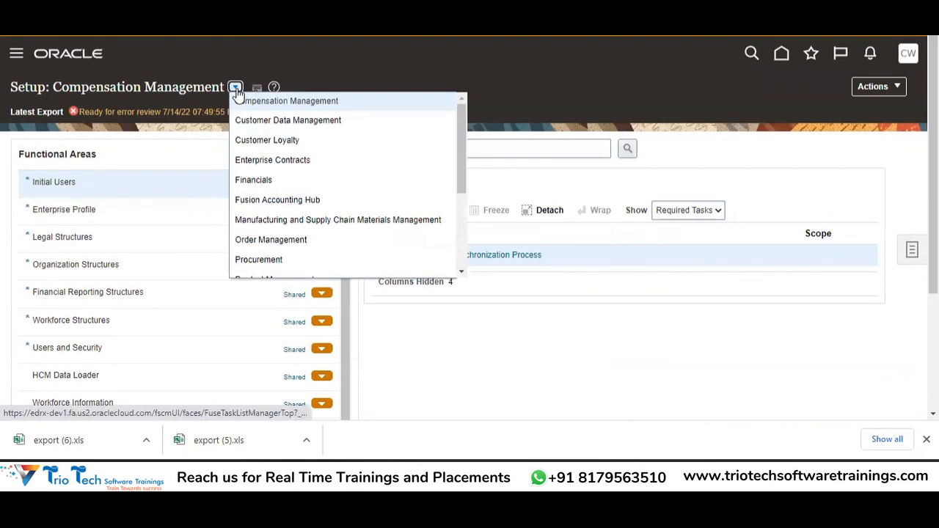
pyautogui.click(256, 178)
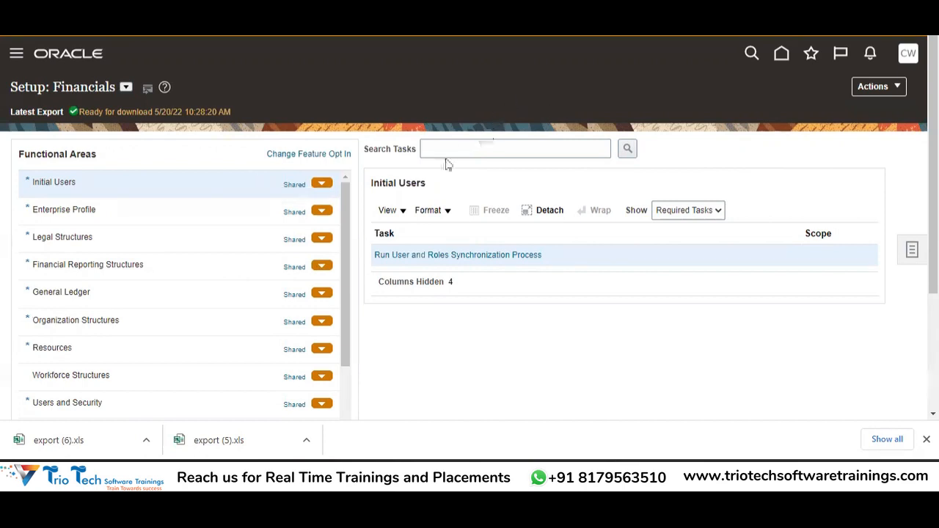
pyautogui.click(466, 143)
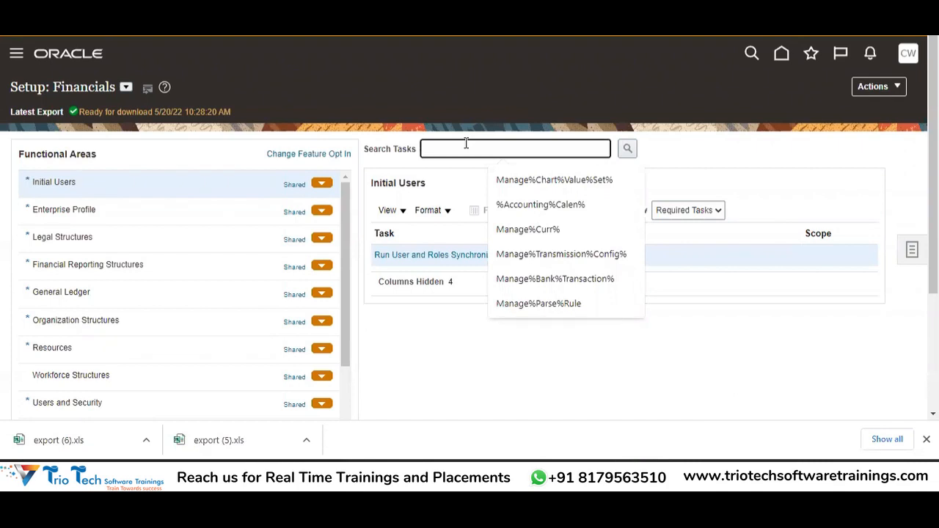
pyautogui.press('Tab')
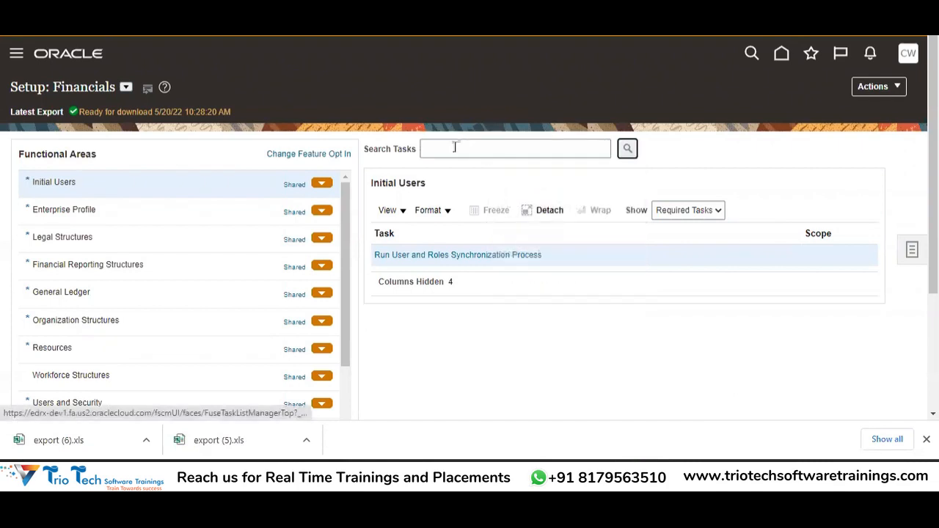
pyautogui.click(458, 147)
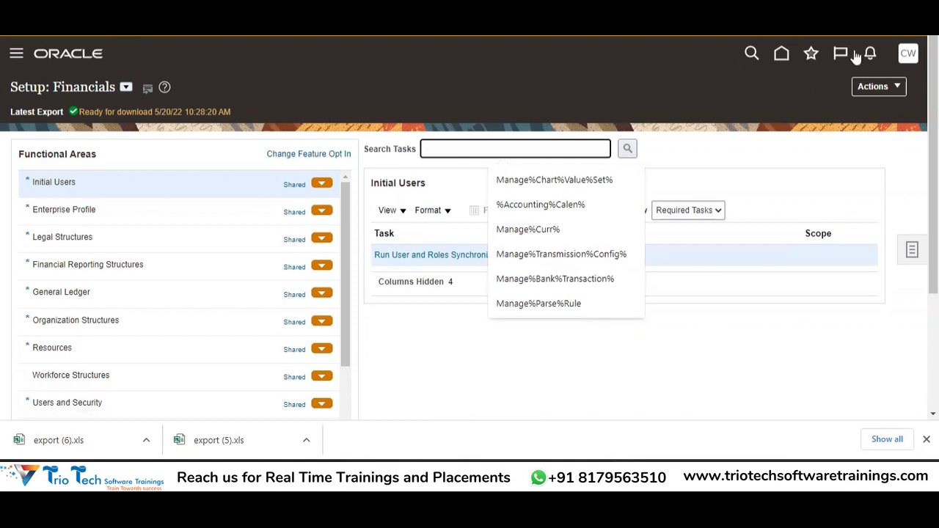
pyautogui.press('Tab')
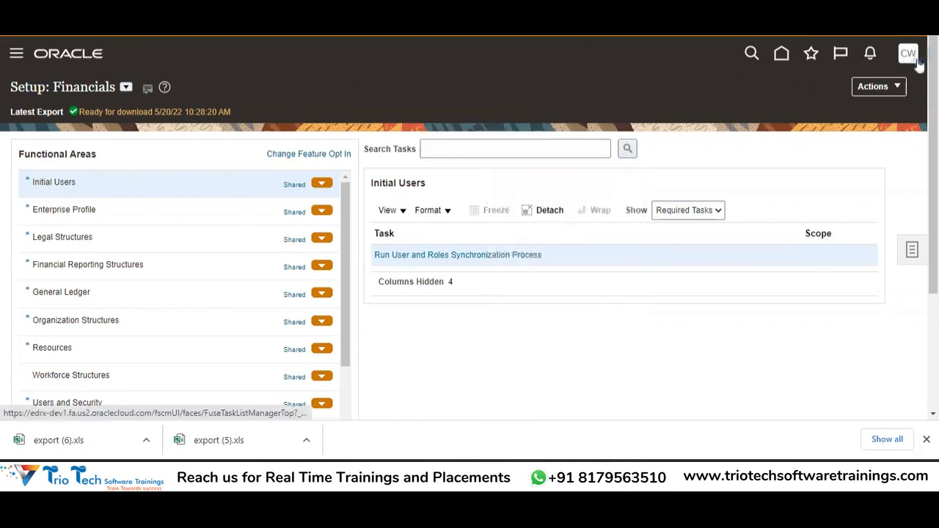
# Step: Reopen Setup and Maintenance, reselect the Financials offering, and focus Search Tasks
pyautogui.click(908, 55)
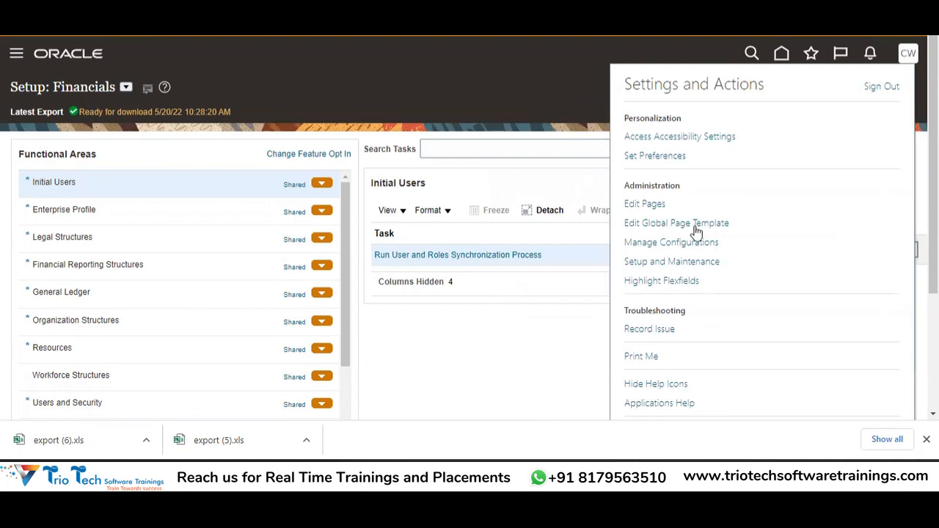
pyautogui.click(671, 264)
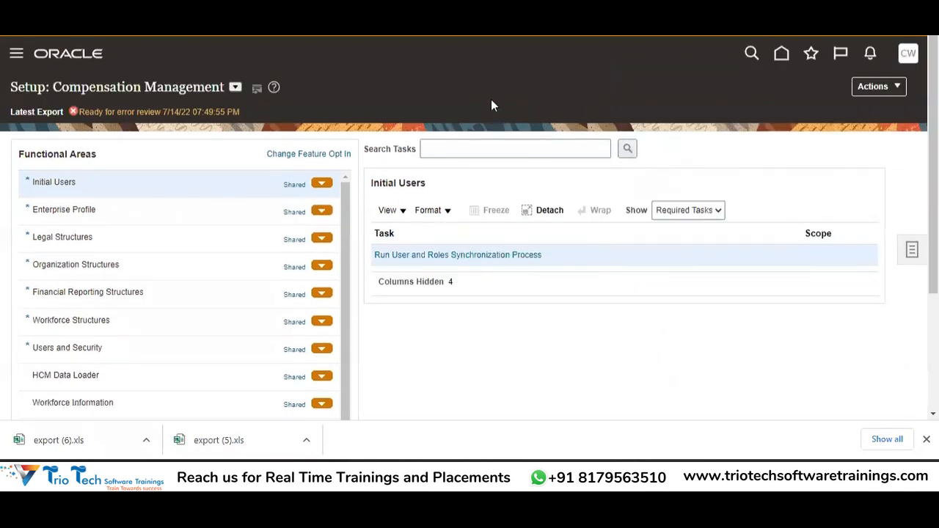
pyautogui.click(235, 88)
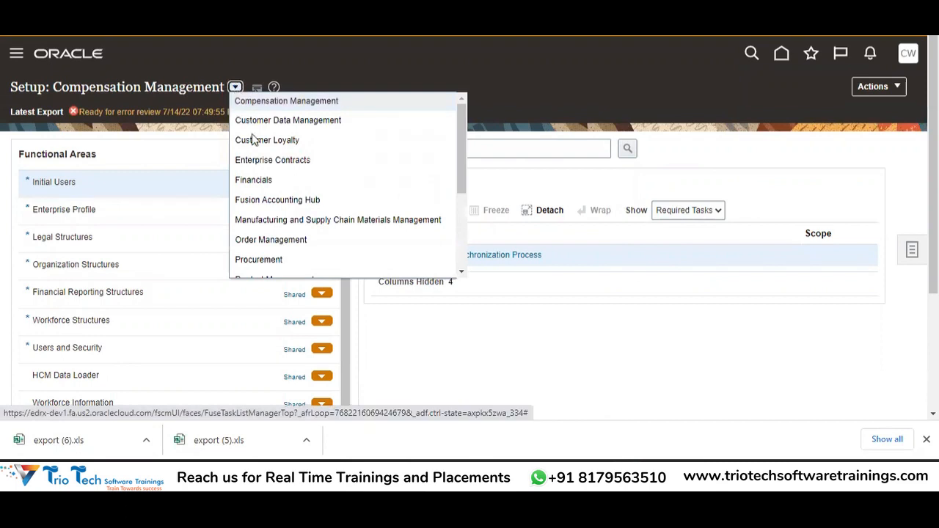
pyautogui.click(250, 179)
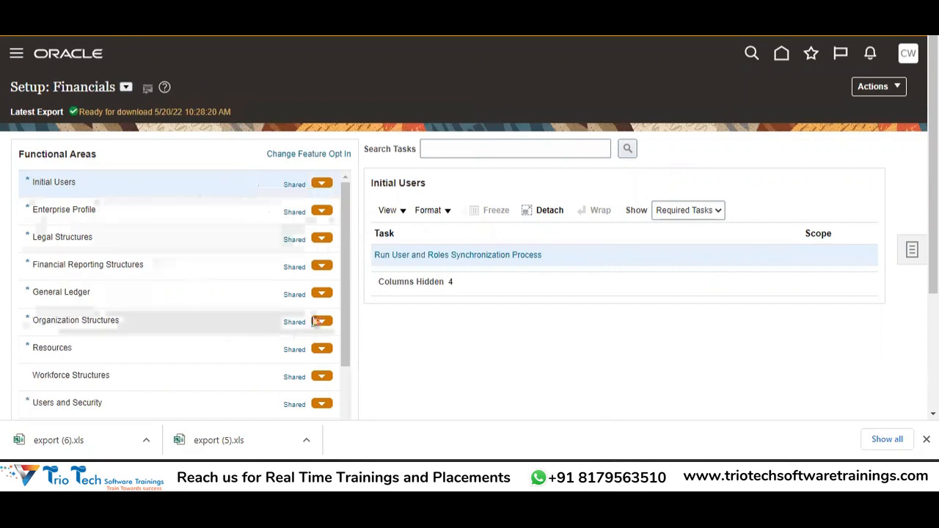
pyautogui.click(477, 141)
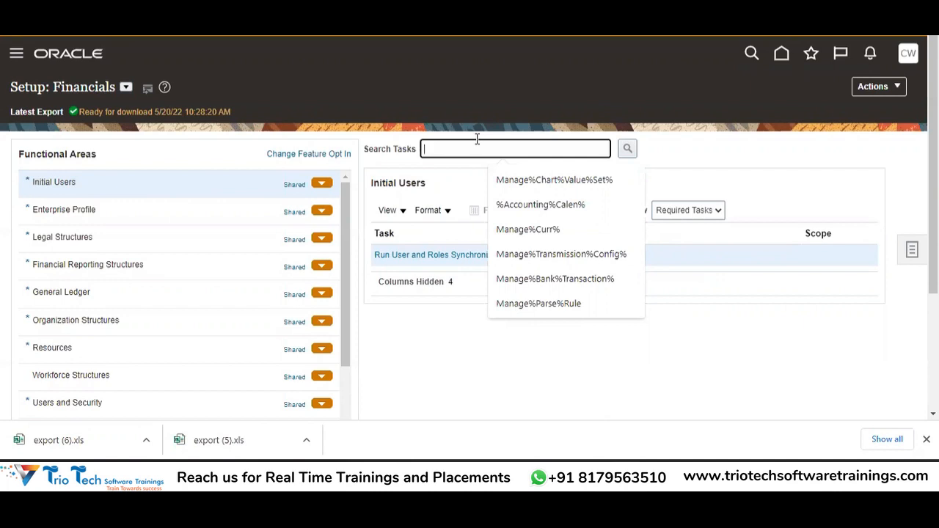
# Step: Search tasks for Manage%Primary%Ledger and open the Manage Primary Ledgers task
pyautogui.write('Manage%')
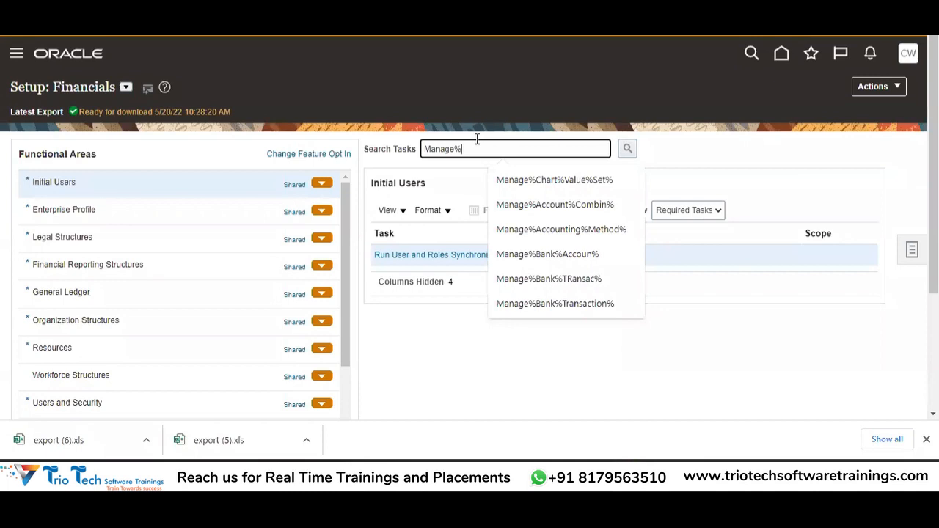
pyautogui.write('Primary')
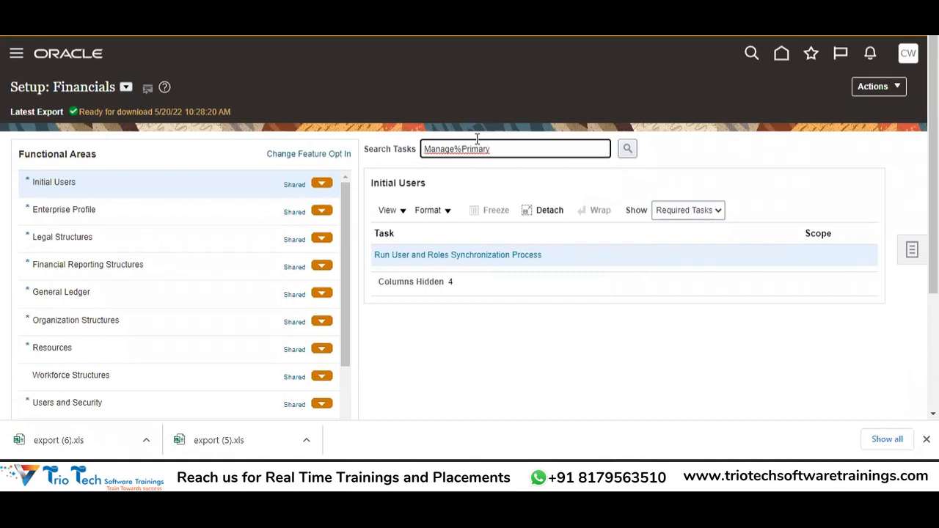
pyautogui.write('%Ledger')
pyautogui.press('Tab')
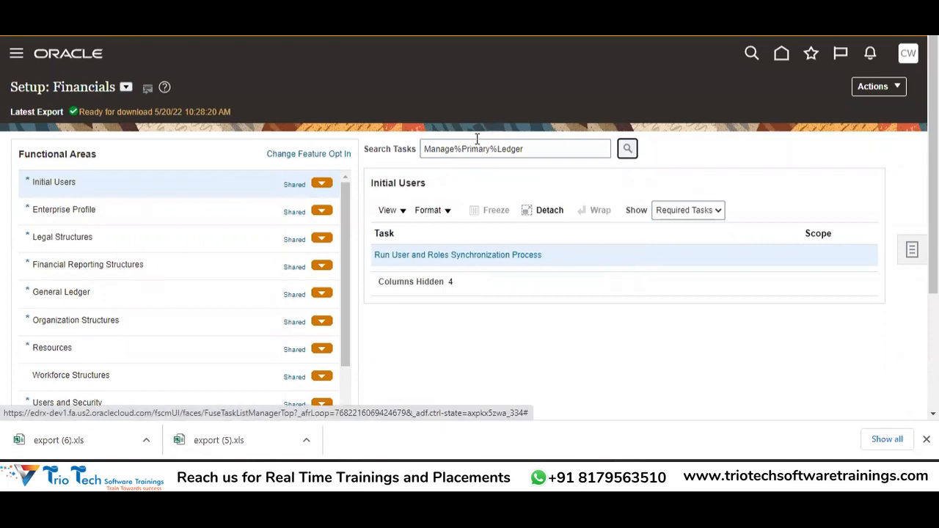
pyautogui.press('Return')
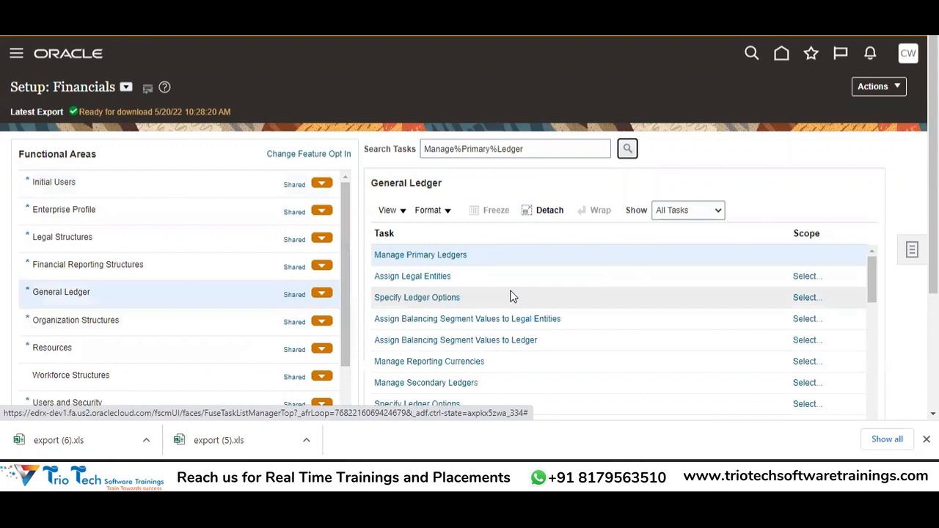
pyautogui.click(451, 254)
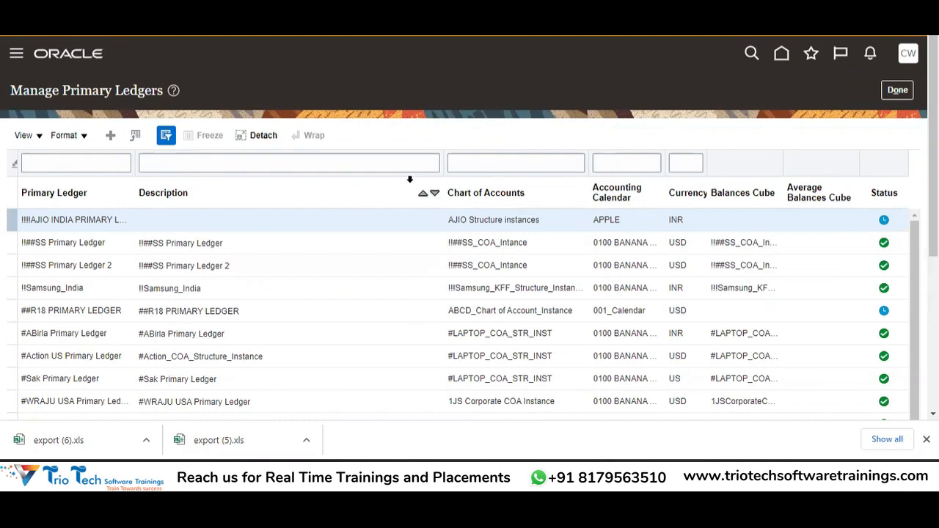
# Step: Start a new primary ledger, click into Name and Description, and view the Chart of Accounts options
pyautogui.click(112, 140)
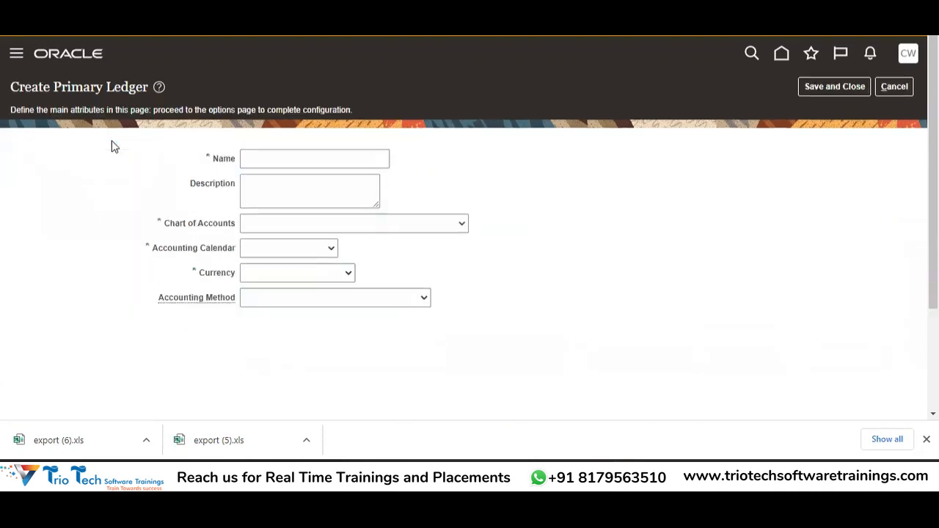
pyautogui.click(269, 159)
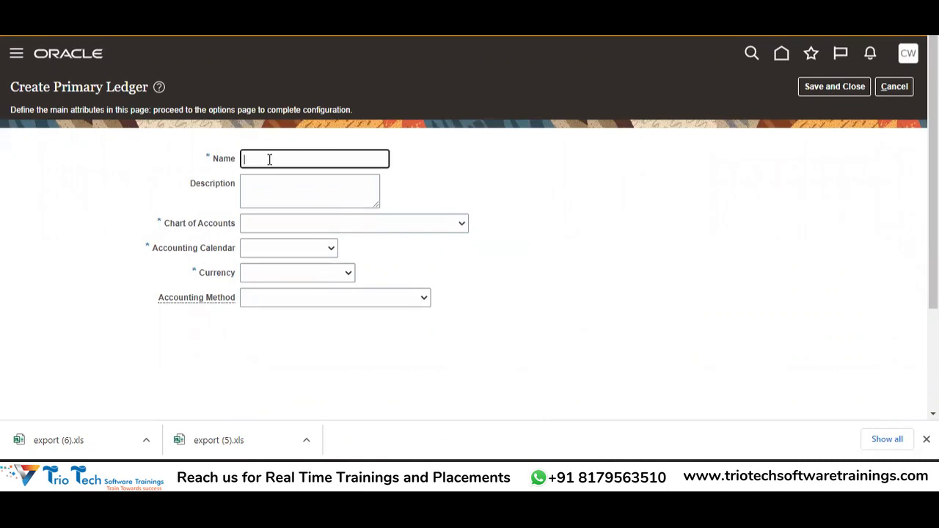
pyautogui.click(251, 192)
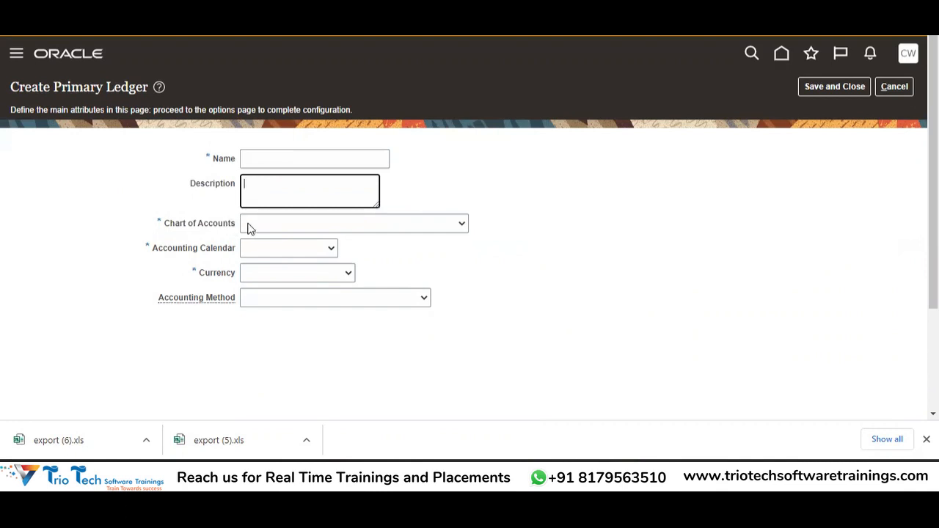
pyautogui.click(248, 229)
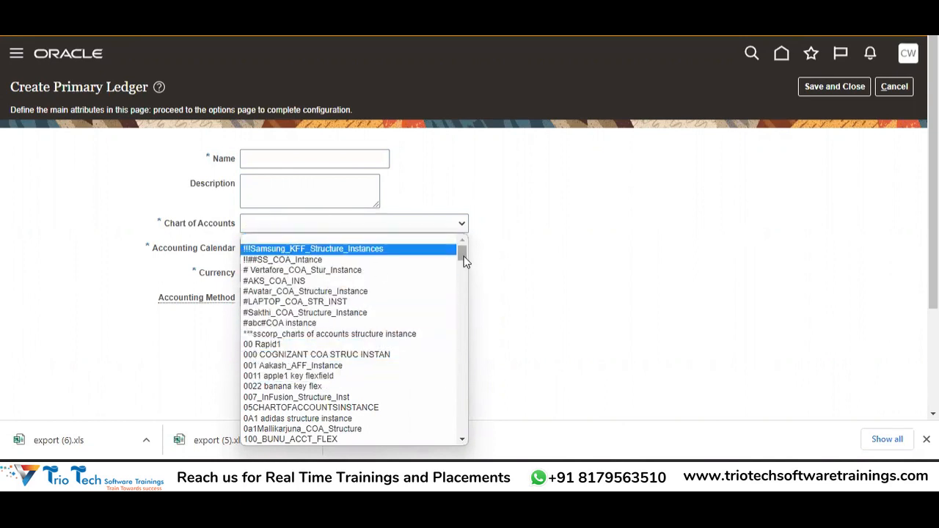
pyautogui.moveTo(463, 257)
pyautogui.mouseDown()
pyautogui.moveTo(465, 411)
pyautogui.moveTo(465, 244)
pyautogui.mouseUp()
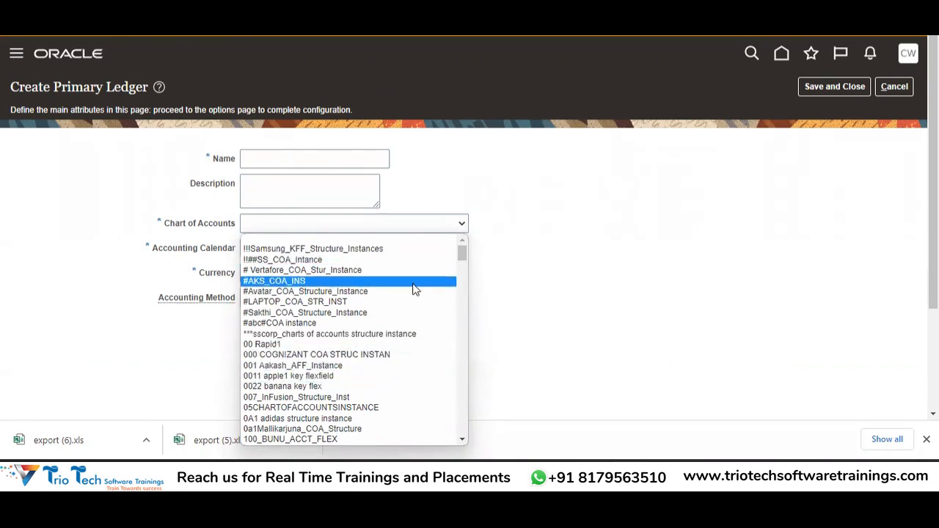
pyautogui.click(112, 320)
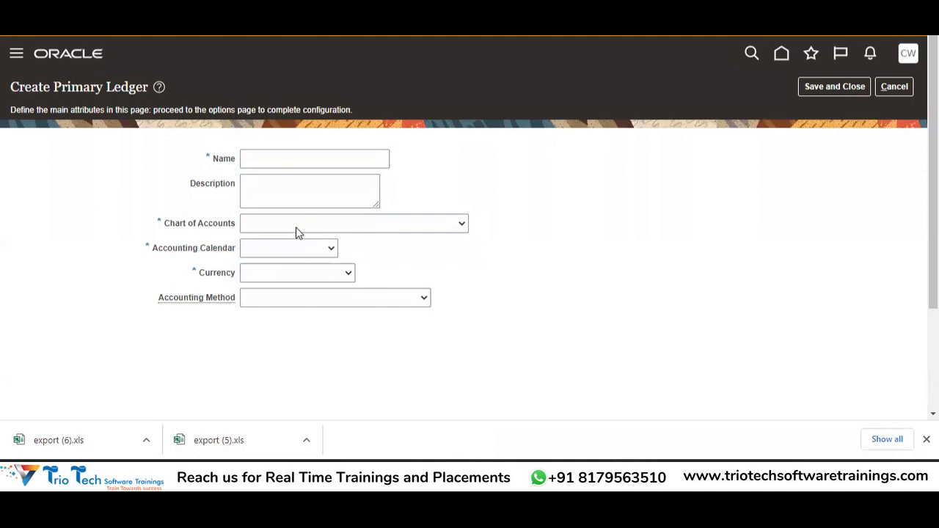
pyautogui.click(289, 245)
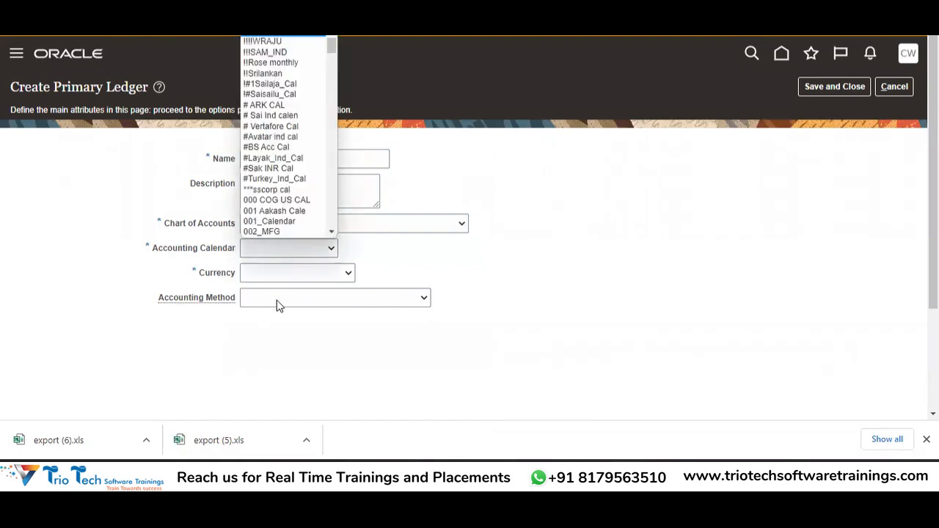
# Step: Browse the calendar, currency and accounting method lists without choosing, then cancel the ledger
pyautogui.click(189, 276)
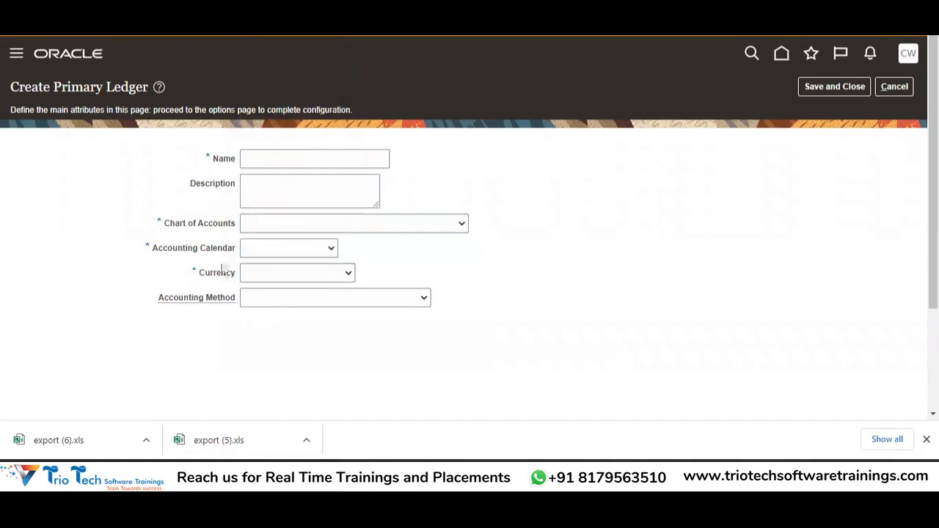
pyautogui.click(289, 250)
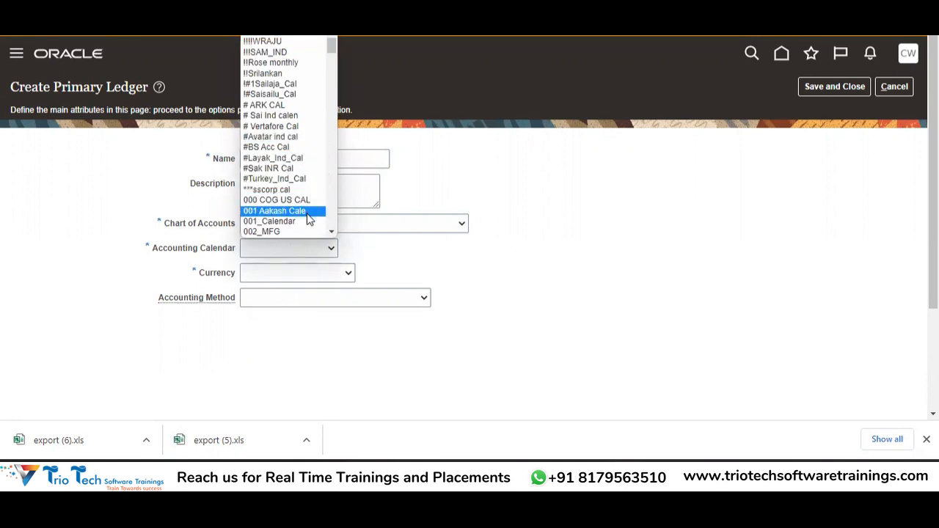
pyautogui.click(266, 274)
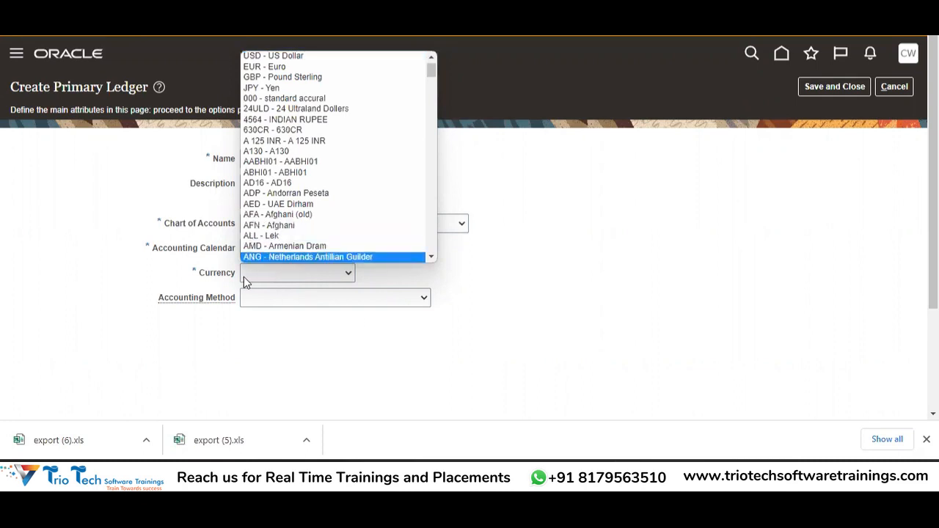
pyautogui.click(234, 282)
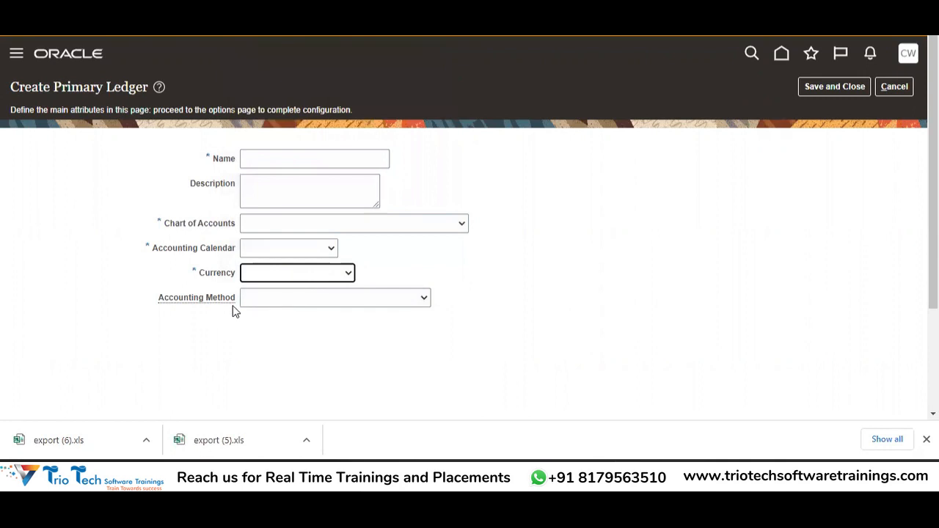
pyautogui.click(282, 301)
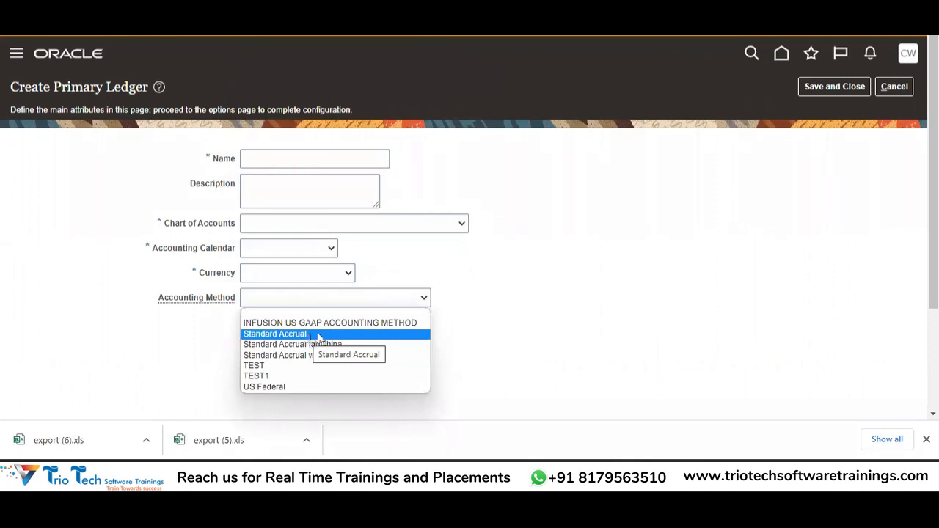
pyautogui.click(628, 323)
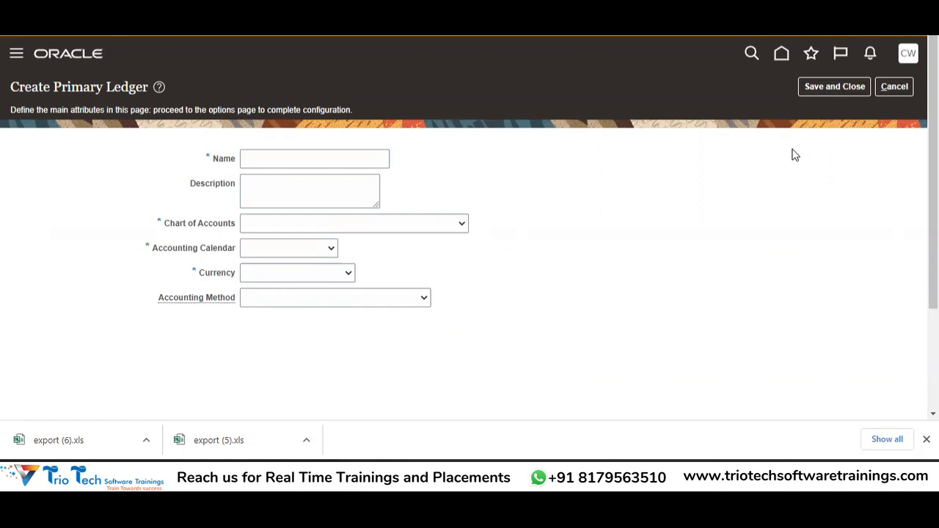
pyautogui.click(892, 88)
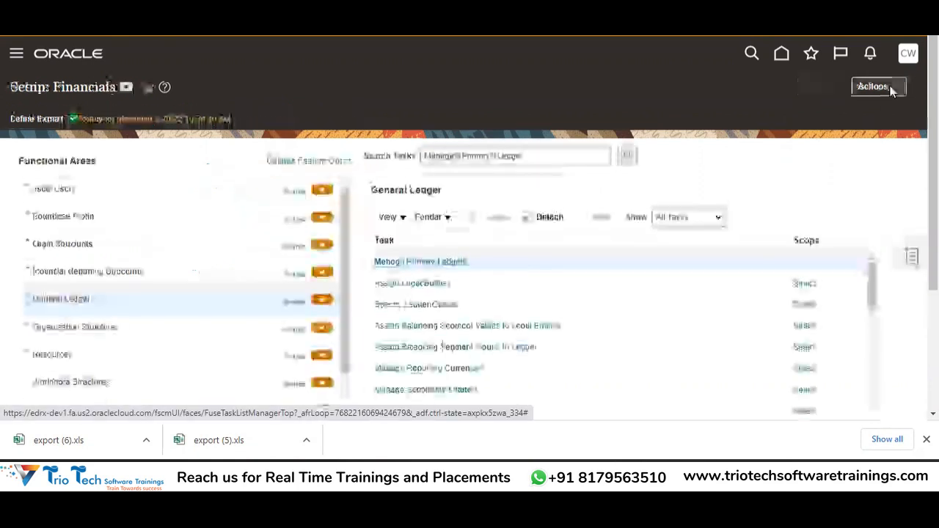
# Step: Filter primary ledgers by ABCCORP and check the ABCCORP PRIMARY LEDGER shows Confirmed
pyautogui.click(433, 256)
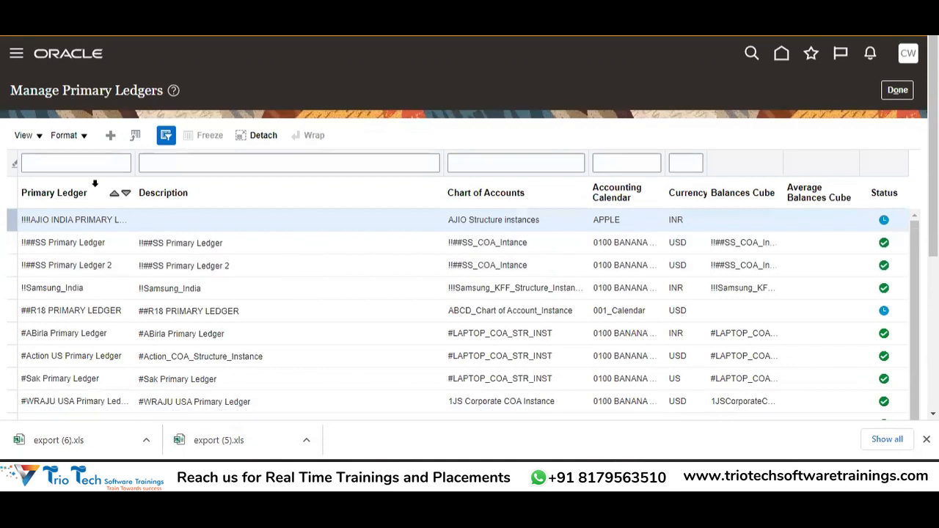
pyautogui.click(81, 162)
pyautogui.write('A')
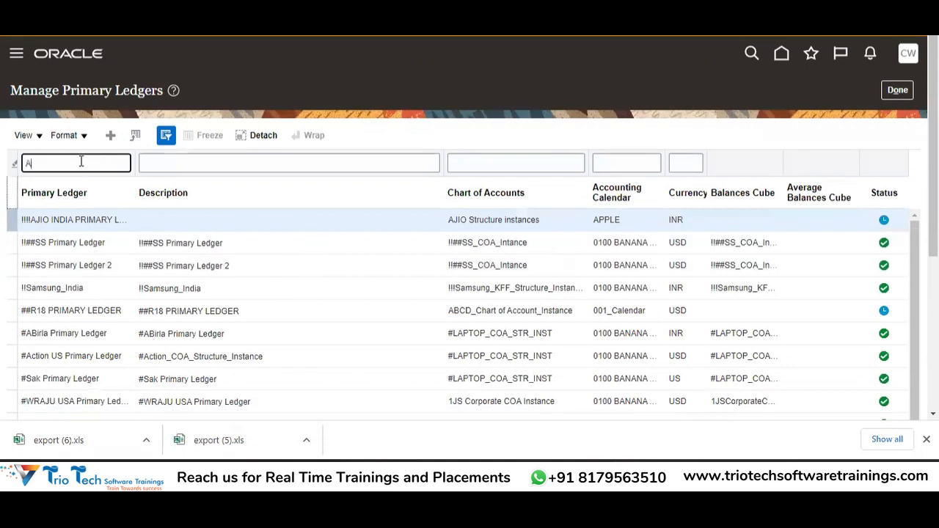
pyautogui.write('BCDORP')
pyautogui.press('Return')
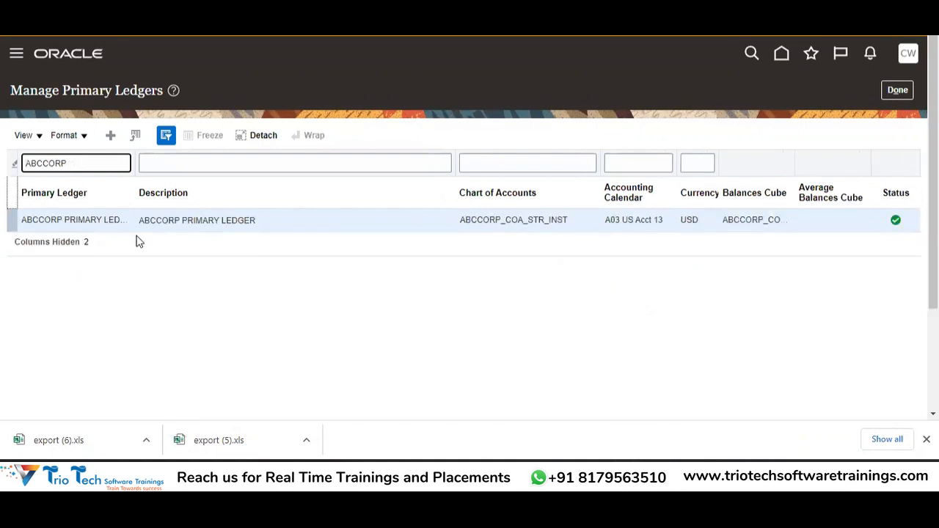
pyautogui.click(95, 223)
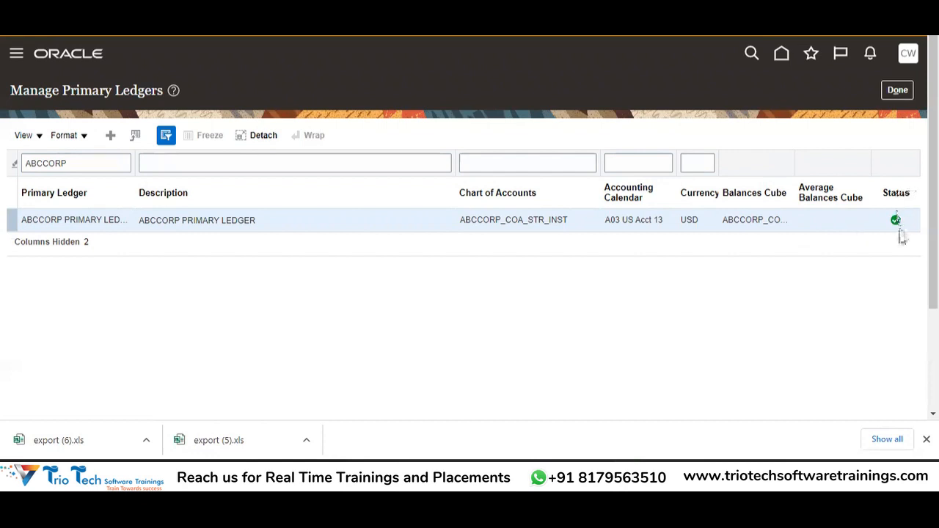
pyautogui.moveTo(896, 228)
pyautogui.hotkey('alt', 'Tab')
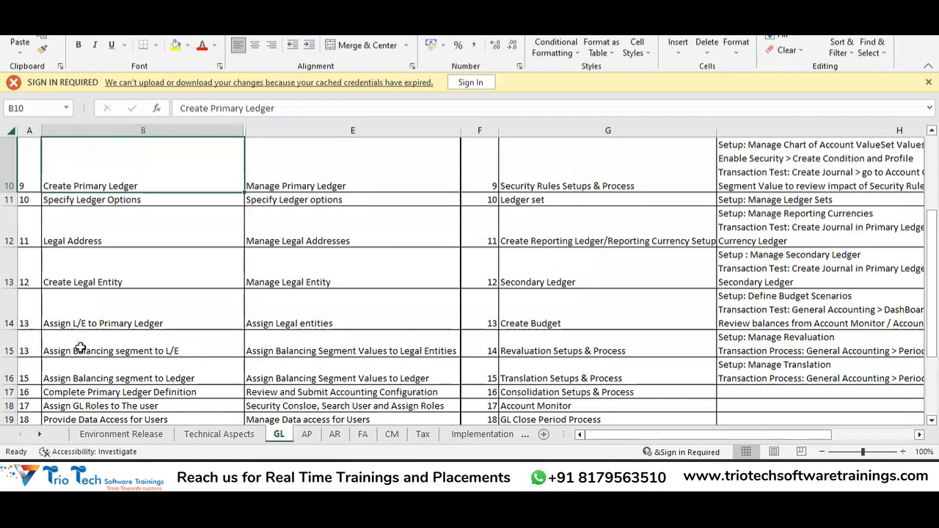
pyautogui.click(190, 393)
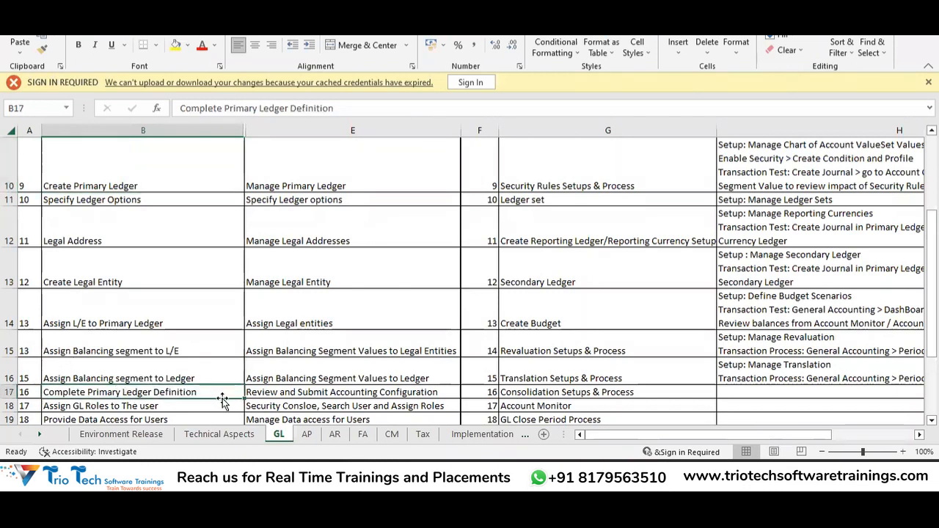
pyautogui.hotkey('alt', 'Tab')
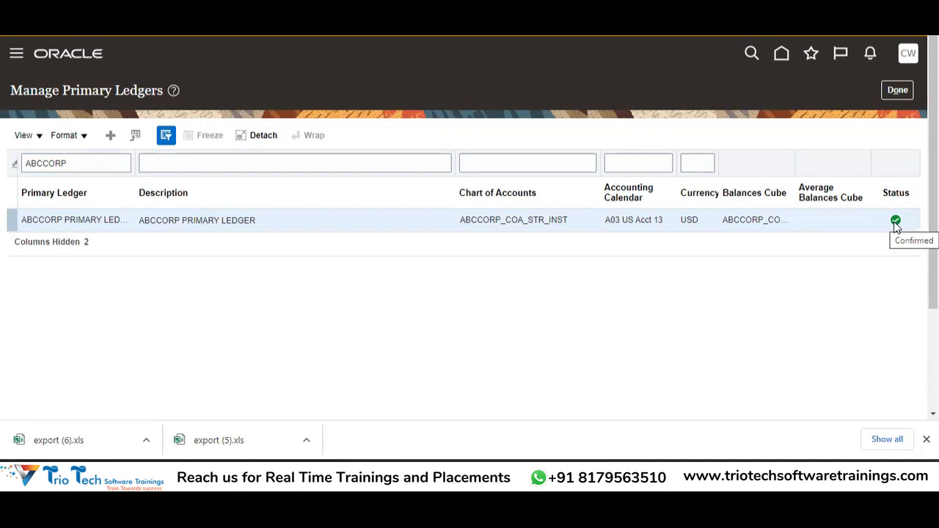
# Step: Erase the ABCCORP name filter to list all primary ledgers and review their statuses
pyautogui.doubleClick(70, 172)
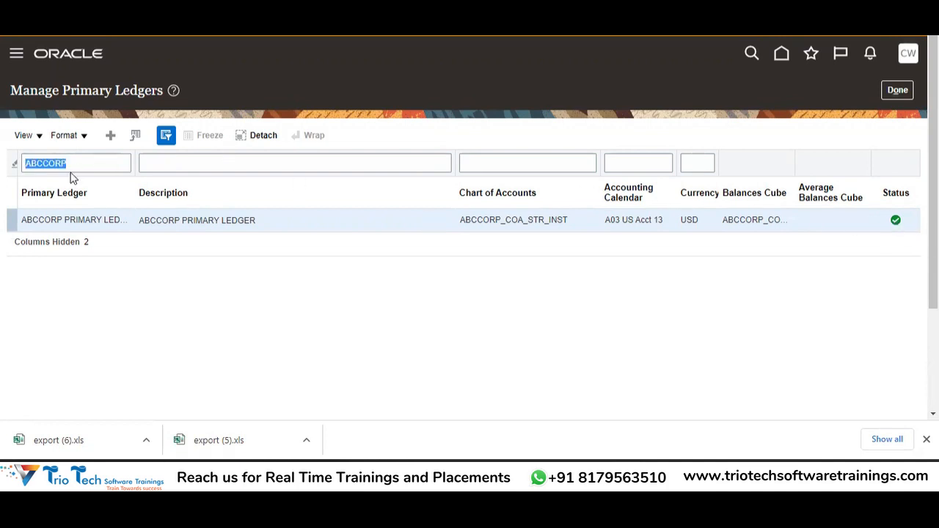
pyautogui.click(103, 163)
pyautogui.press('BackSpace')
pyautogui.press('BackSpace')
pyautogui.press('BackSpace')
pyautogui.press('BackSpace')
pyautogui.press('BackSpace')
pyautogui.press('BackSpace')
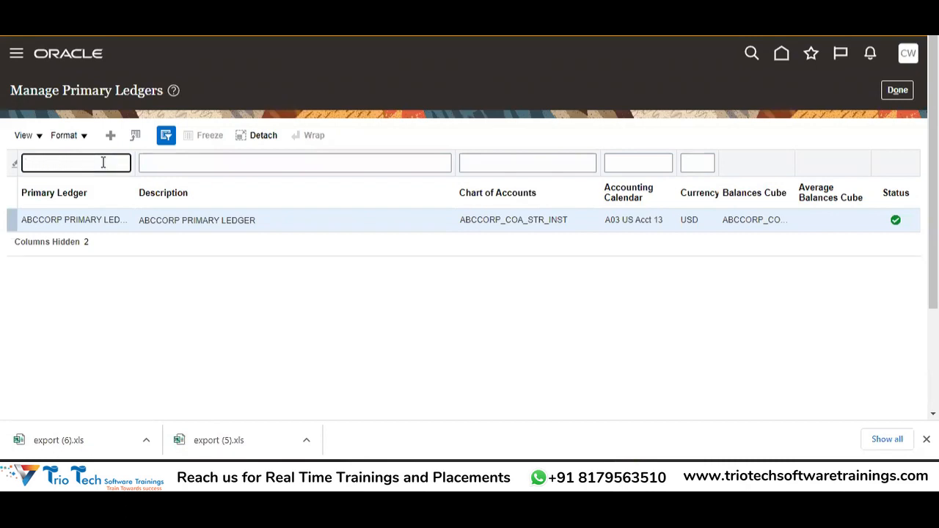
pyautogui.press('Return')
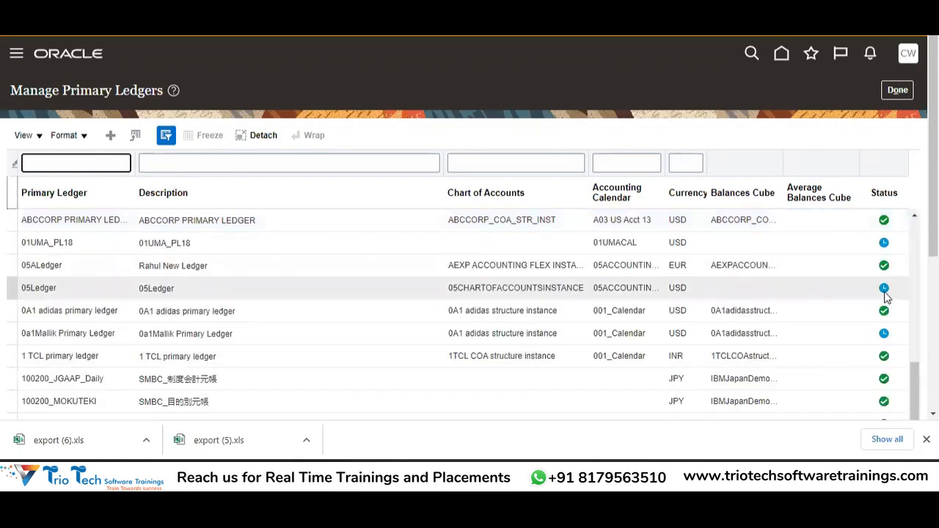
pyautogui.moveTo(886, 295)
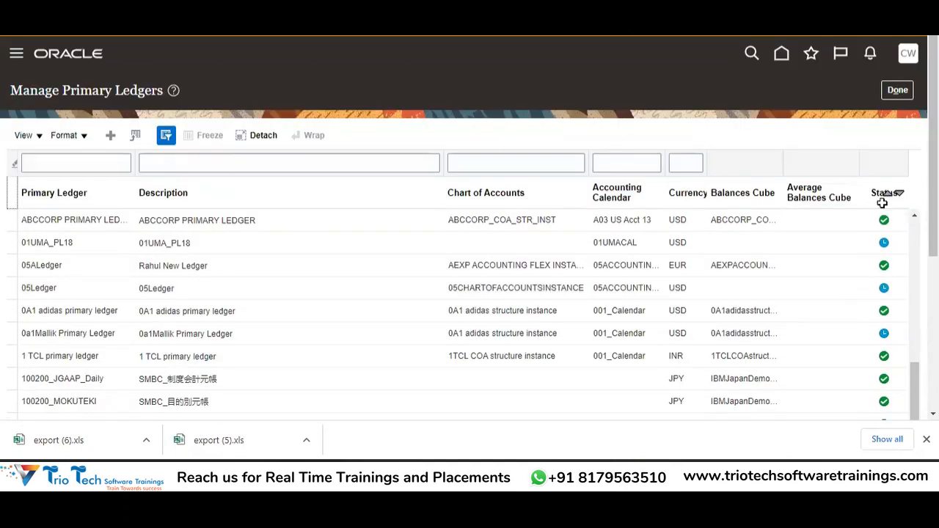
pyautogui.hotkey('alt', 'Tab')
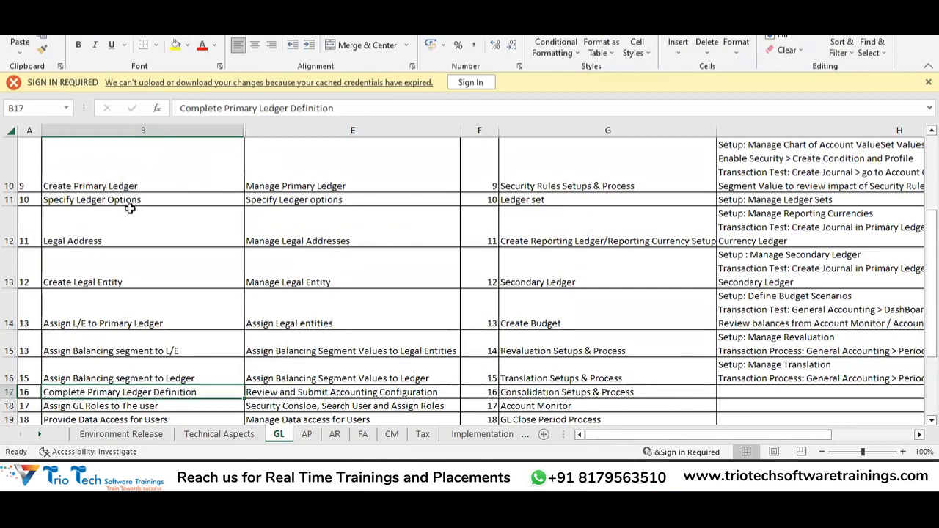
pyautogui.click(151, 199)
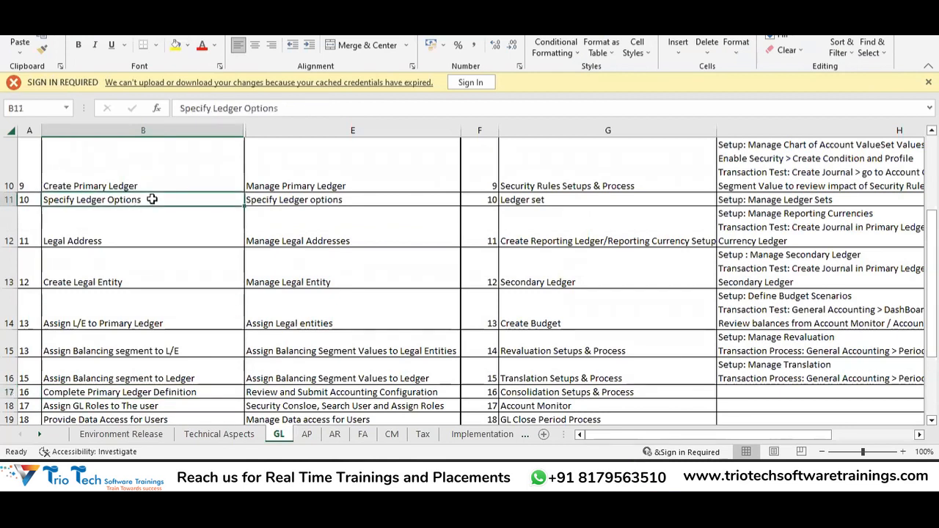
pyautogui.click(100, 180)
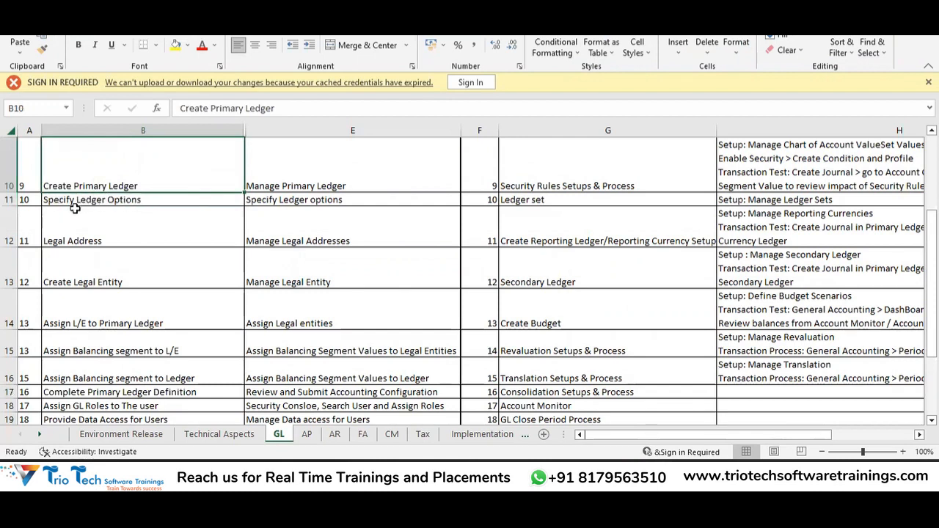
pyautogui.click(144, 200)
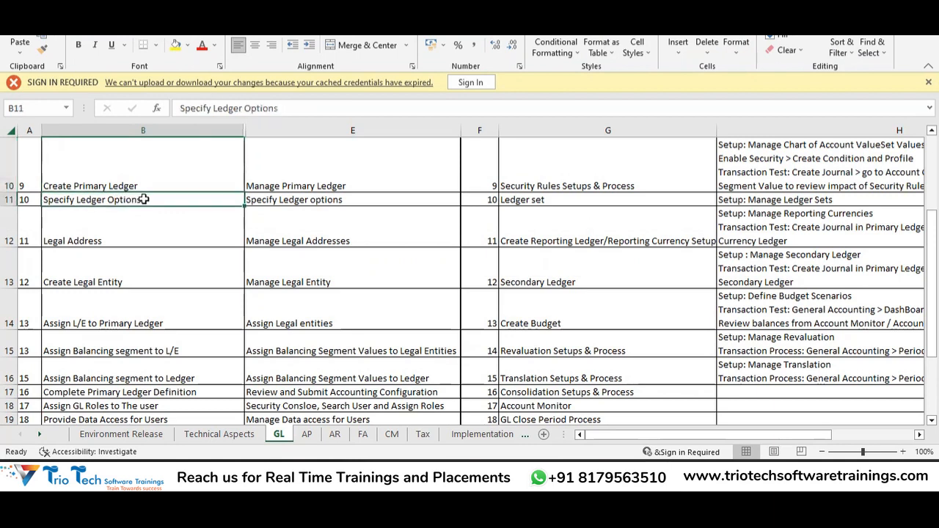
# Step: Close Manage Primary Ledgers and keep the General Ledger task list showing All Tasks
pyautogui.hotkey('alt', 'Tab')
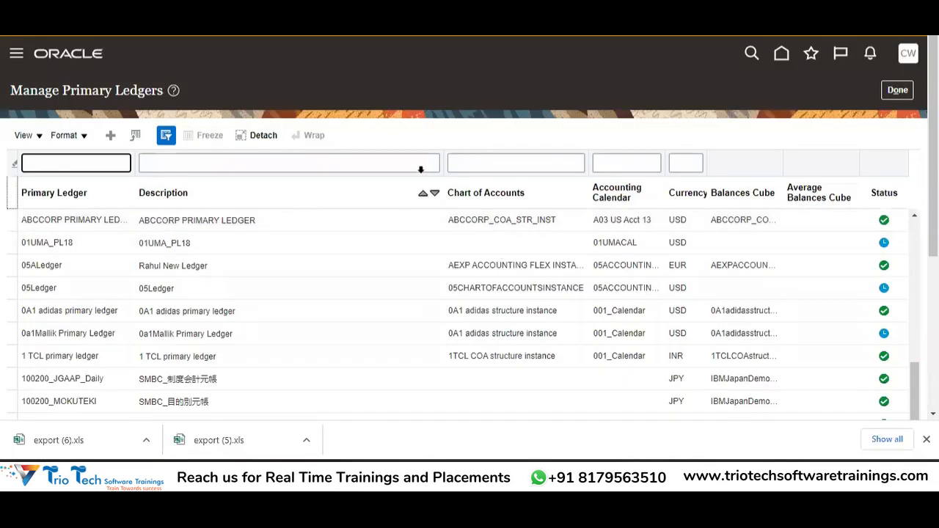
pyautogui.click(903, 88)
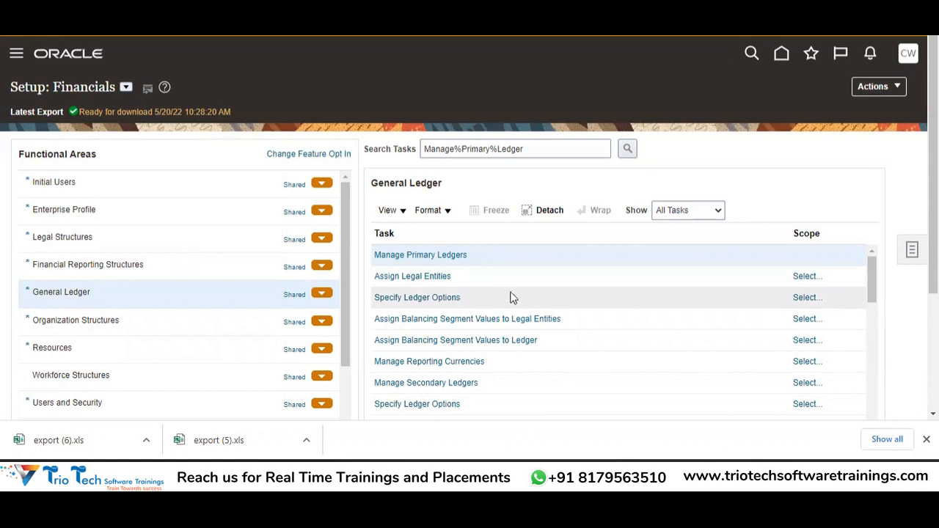
pyautogui.click(870, 279)
pyautogui.moveTo(867, 269); pyautogui.dragTo(888, 219)
pyautogui.click(699, 210)
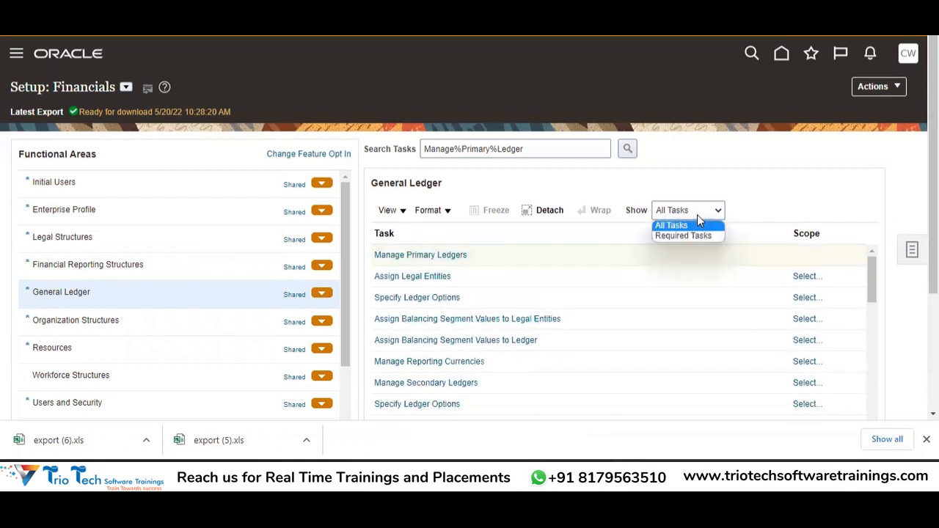
pyautogui.click(681, 226)
pyautogui.scroll(-1, 681, 226)
pyautogui.scroll(-3, 900, 288)
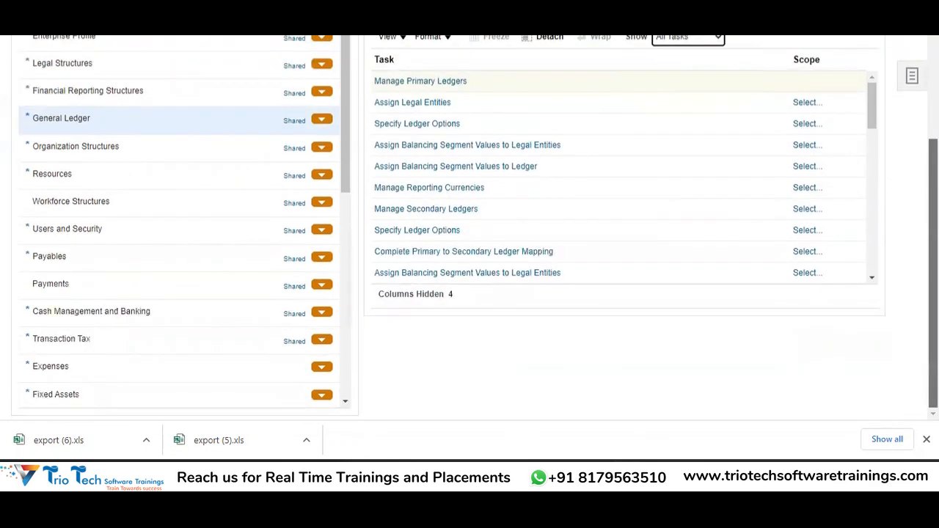
pyautogui.scroll(1, 899, 288)
pyautogui.moveTo(876, 164); pyautogui.dragTo(883, 97)
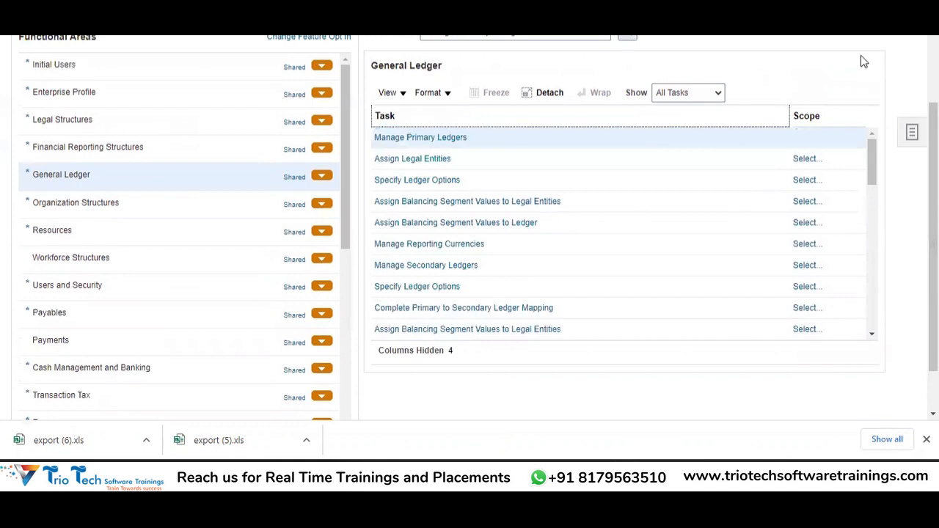
pyautogui.hotkey('alt', 'Tab')
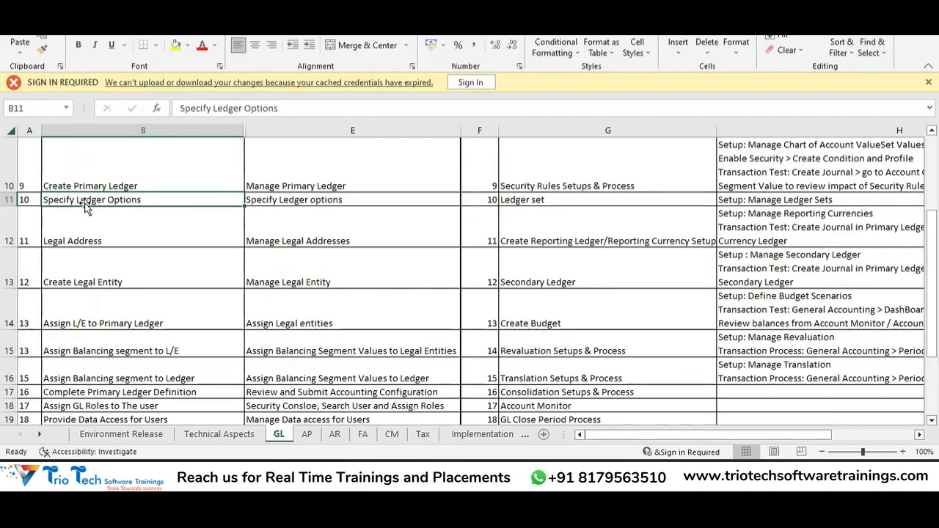
# Step: Cut the Specify Ledger Options row and insert it above Complete Primary Ledger Definition
pyautogui.hotkey('shift', 'space')
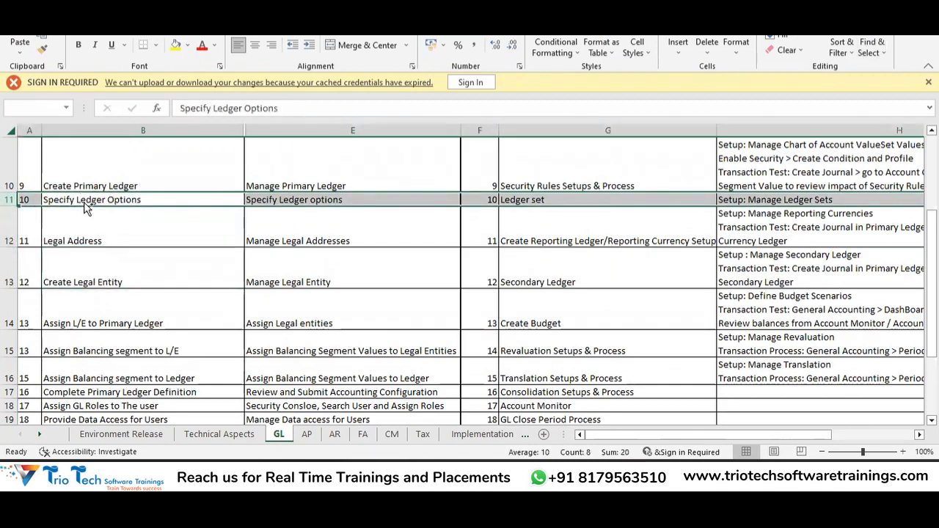
pyautogui.hotkey('ctrl', 'c')
pyautogui.press('Down')
pyautogui.press('Down')
pyautogui.press('Down')
pyautogui.press('Down')
pyautogui.press('Down')
pyautogui.press('Down')
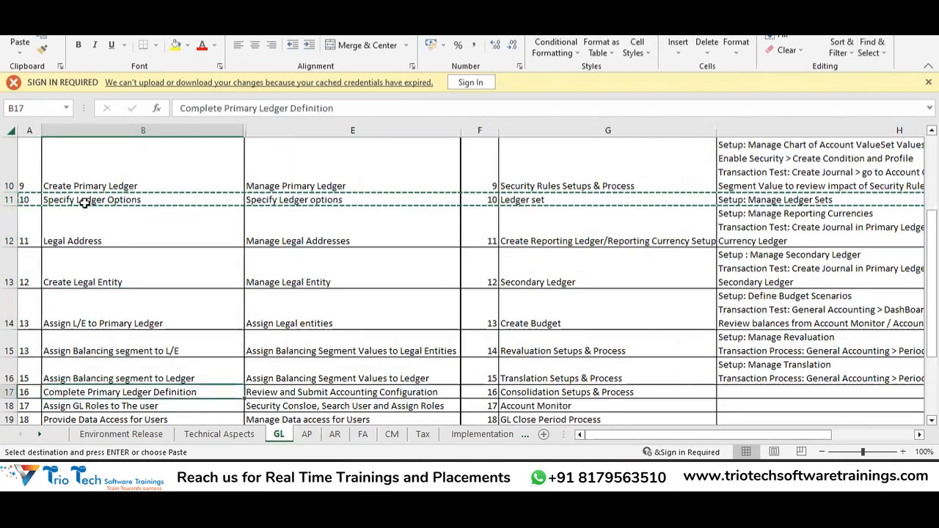
pyautogui.press('Up')
pyautogui.press('Up')
pyautogui.press('Down')
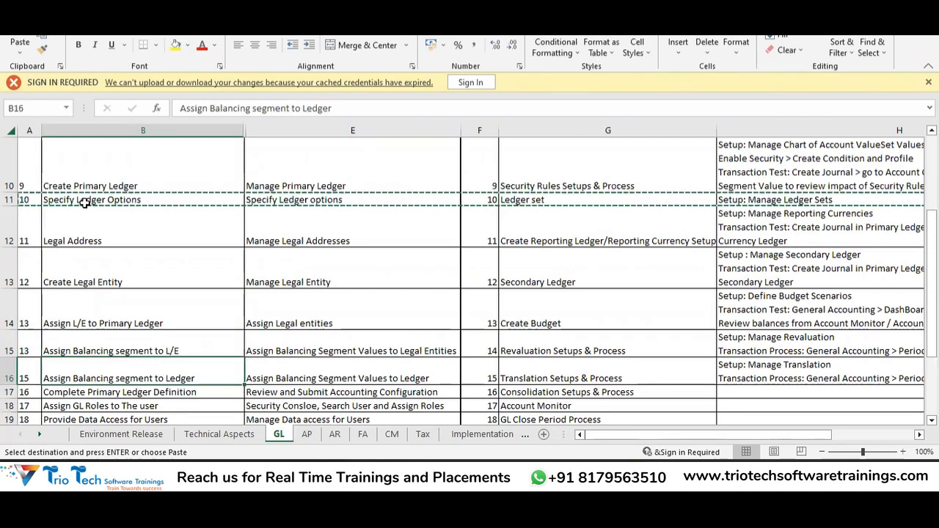
pyautogui.hotkey('shift', 'space')
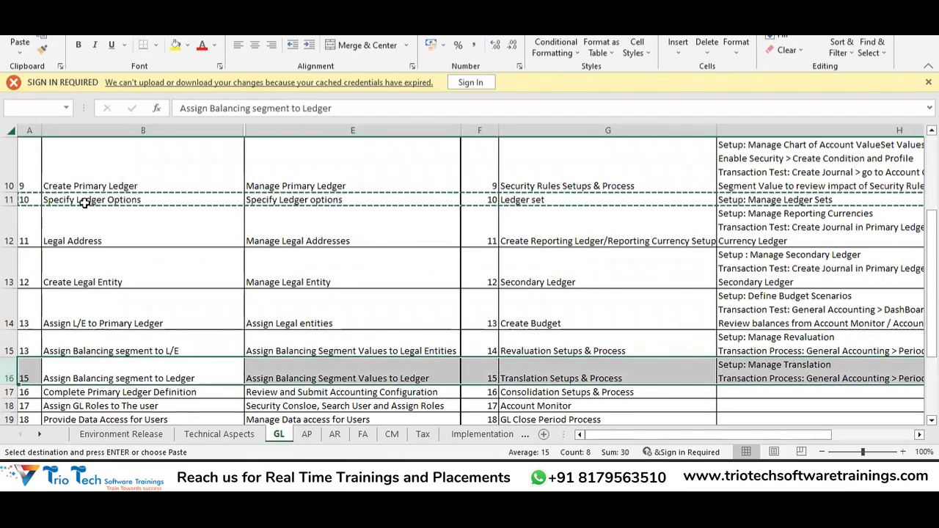
pyautogui.press('Down')
pyautogui.hotkey('shift', 'space')
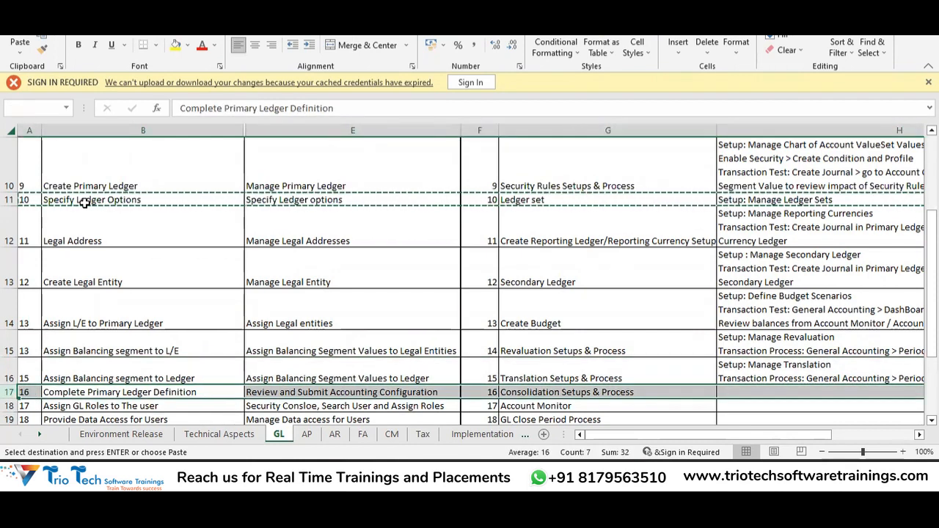
pyautogui.hotkey('ctrl', 'shift', '+')
# Step: Review the reordered step numbers, ending on the Legal Address row
pyautogui.press('Up')
pyautogui.press('Up')
pyautogui.press('Up')
pyautogui.press('Up')
pyautogui.press('Up')
pyautogui.press('Up')
pyautogui.press('Up')
pyautogui.press('Up')
pyautogui.press('Up')
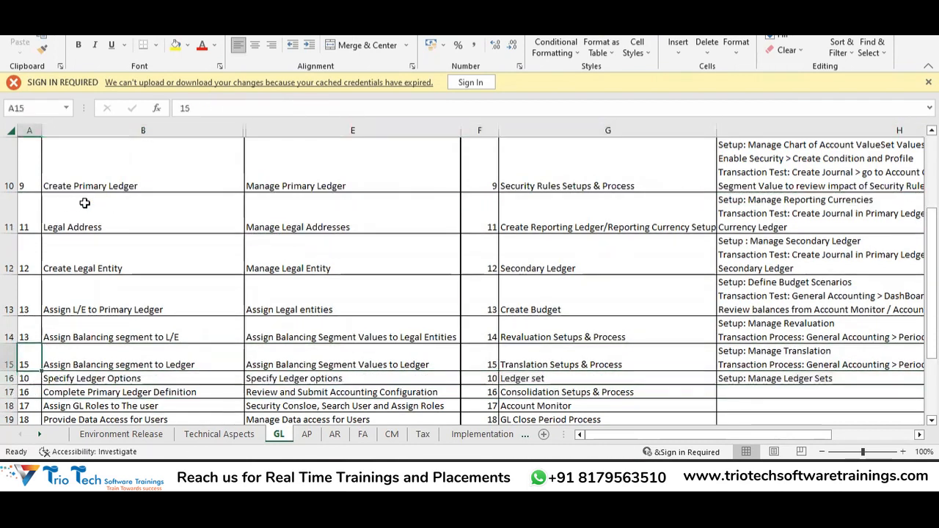
pyautogui.press('Down')
pyautogui.press('Down')
pyautogui.press('Down')
pyautogui.press('Down')
pyautogui.press('Down')
pyautogui.press('Down')
pyautogui.press('Down')
pyautogui.press('Down')
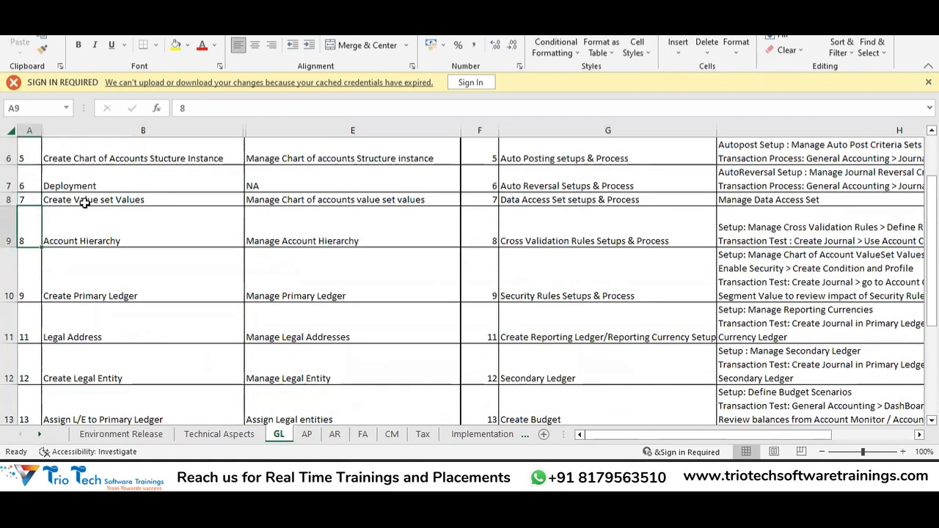
pyautogui.press('Up')
pyautogui.press('Up')
pyautogui.press('Up')
pyautogui.press('Up')
pyautogui.press('Up')
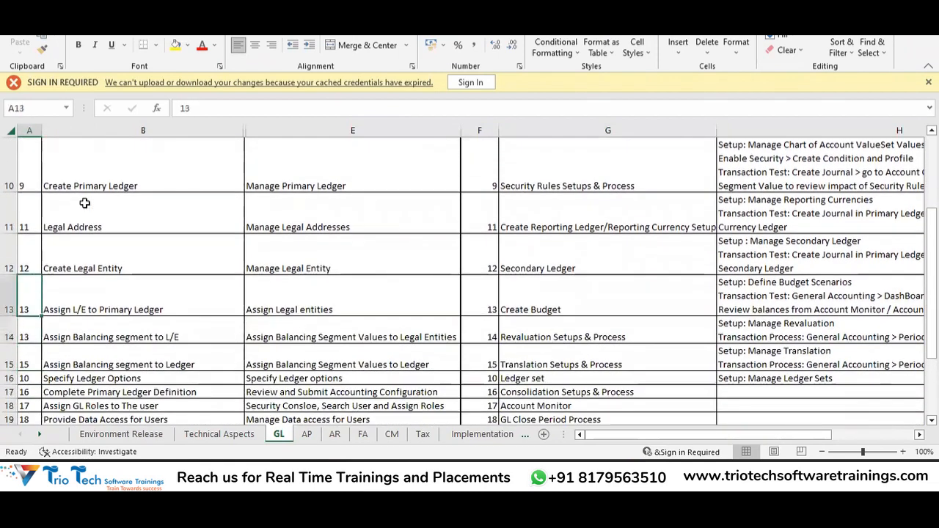
pyautogui.press('Right')
pyautogui.press('Down')
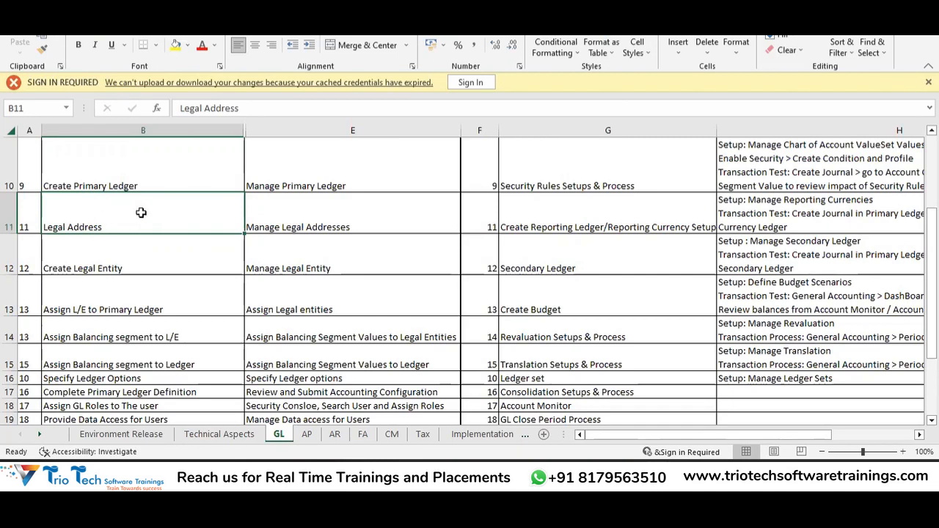
# Step: Search the setup tasks for 'M' and dismiss the no-tasks-found message to reach Legal Structures
pyautogui.hotkey('alt', 'Tab')
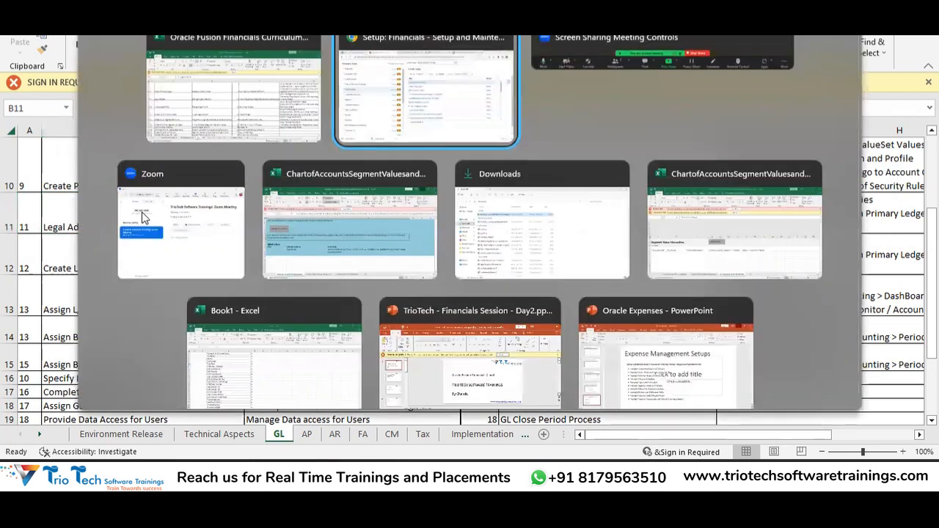
pyautogui.click(384, 47)
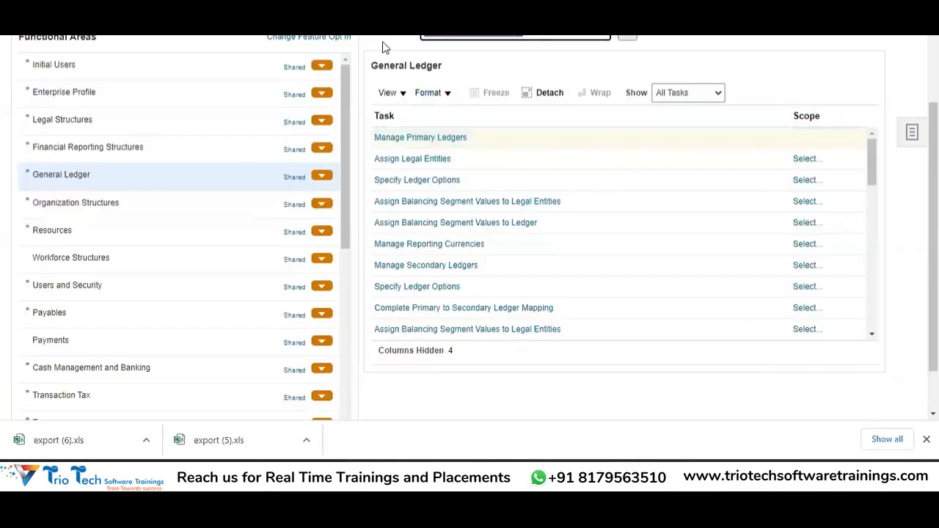
pyautogui.write('M')
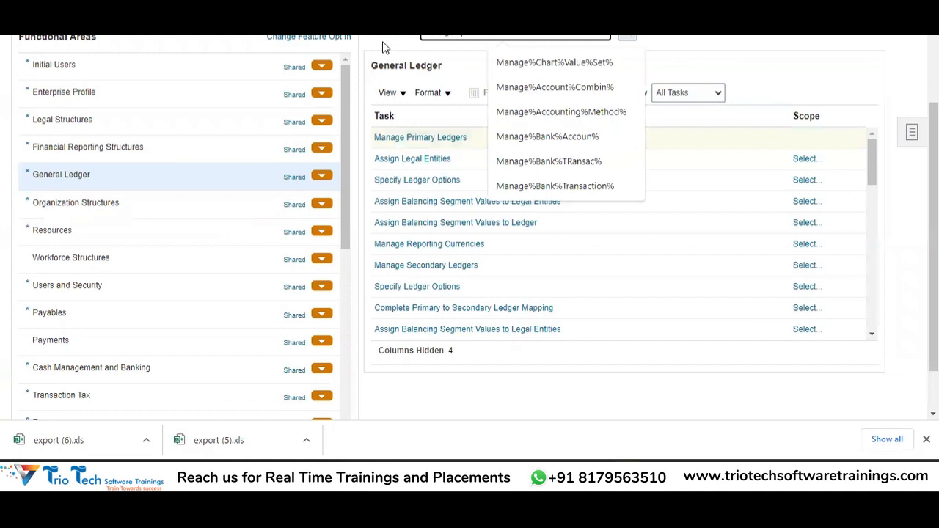
pyautogui.press('Escape')
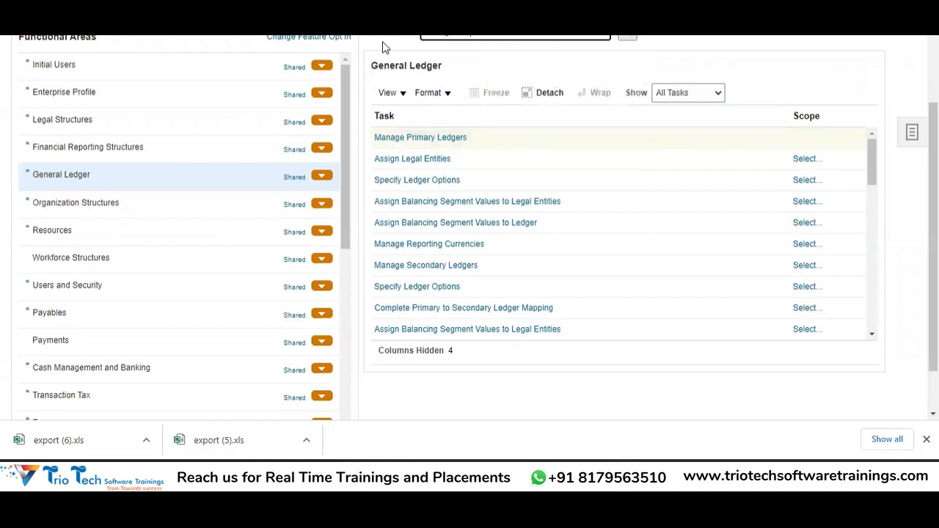
pyautogui.press('Return')
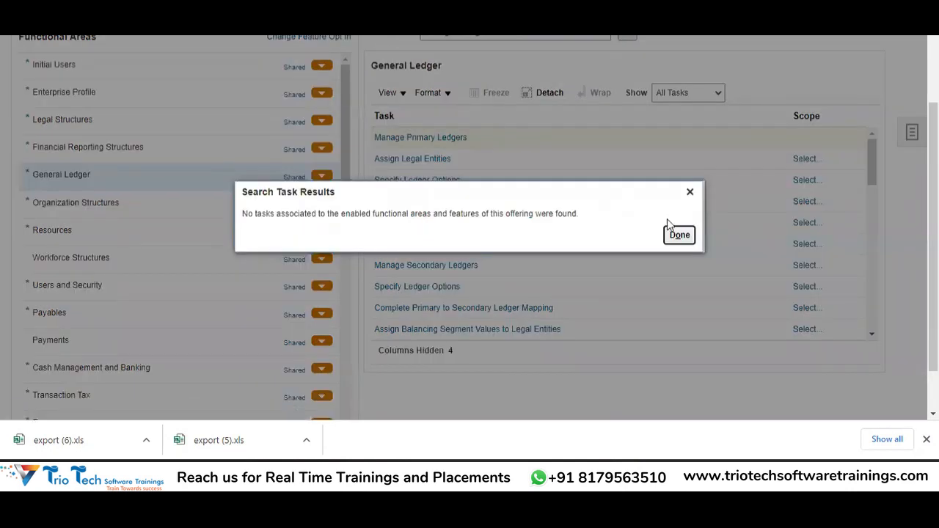
pyautogui.click(680, 235)
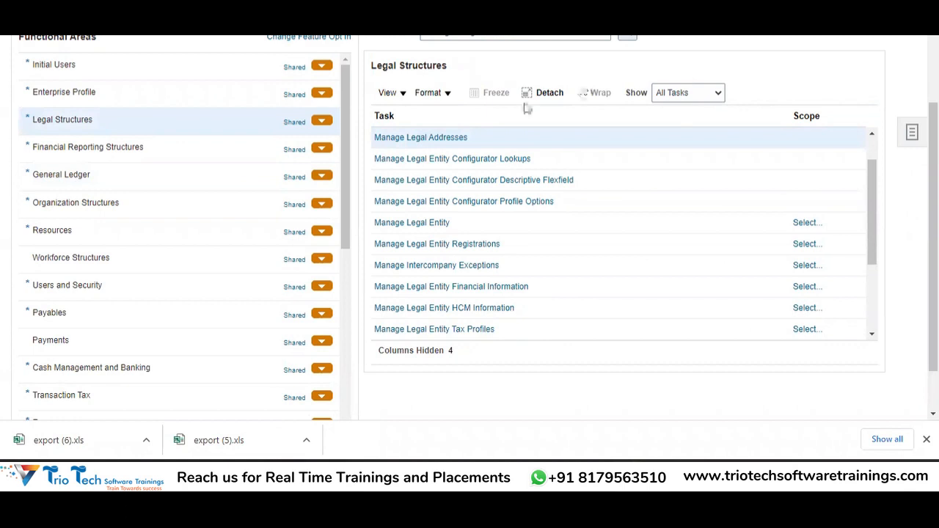
# Step: Open Manage Legal Addresses and scroll down to its empty Search: Location form
pyautogui.click(458, 137)
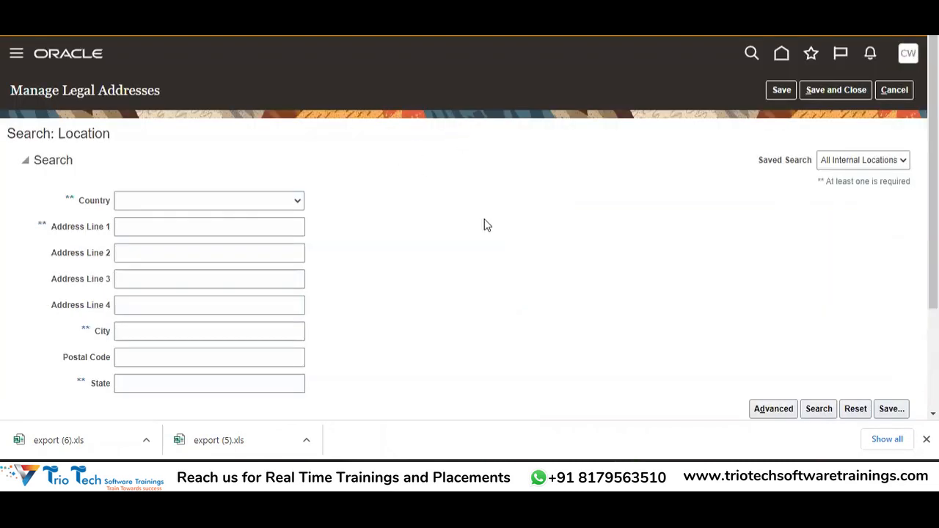
pyautogui.scroll(-3, 851, 151)
pyautogui.scroll(3, 852, 151)
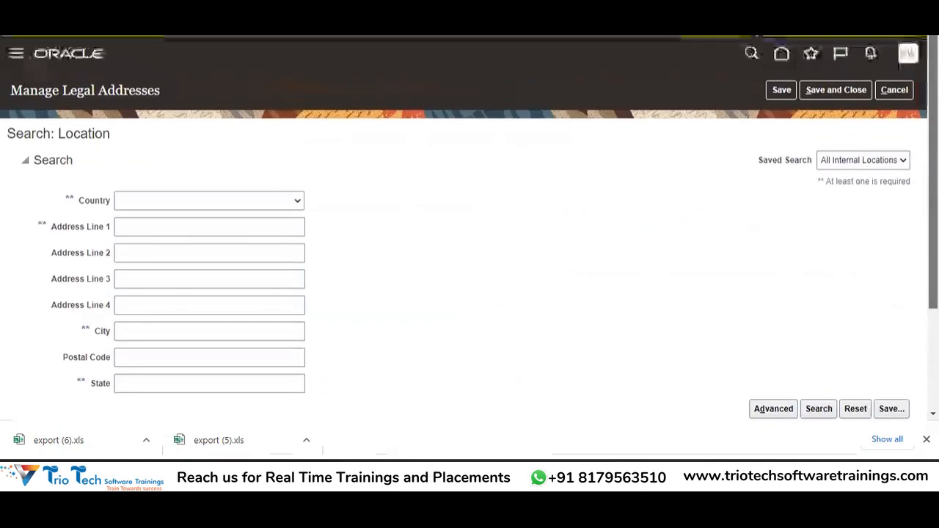
pyautogui.scroll(-2, 469, 242)
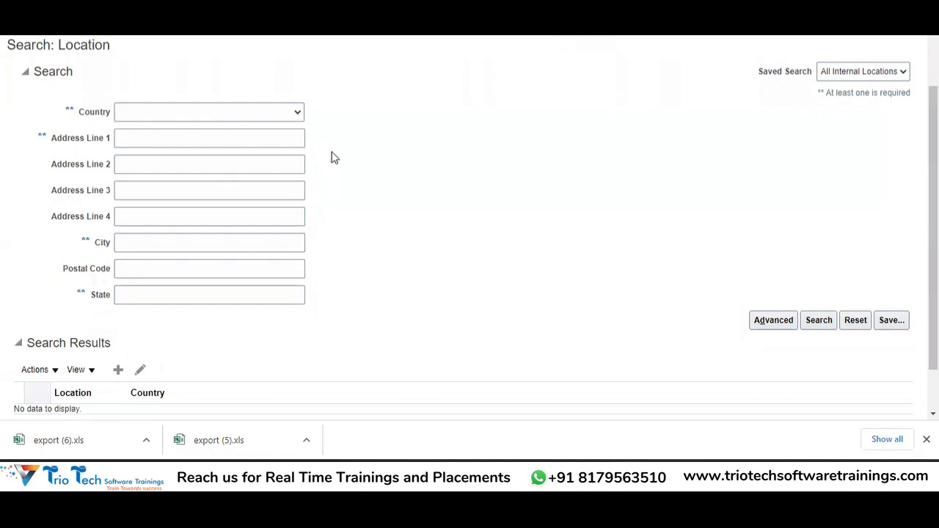
pyautogui.moveTo(933, 220); pyautogui.dragTo(934, 261)
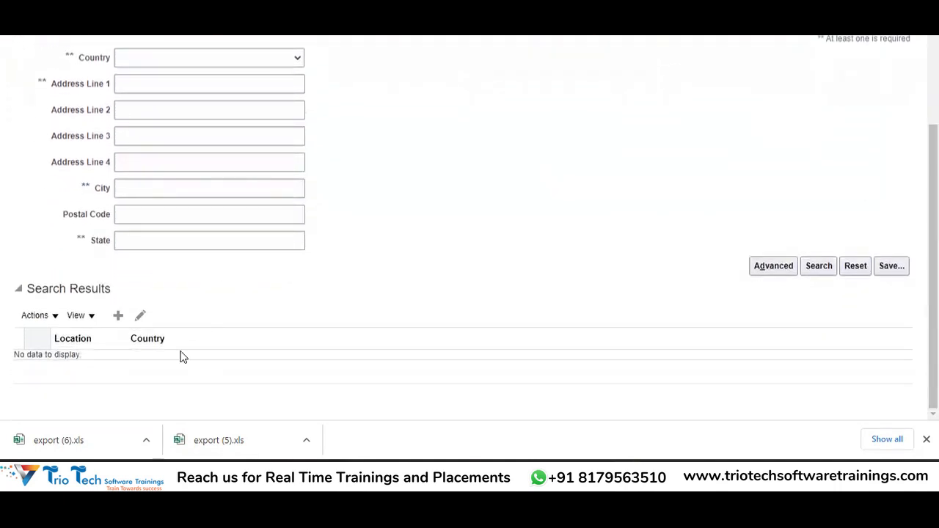
# Step: Create a new location with Country set to United States
pyautogui.click(117, 322)
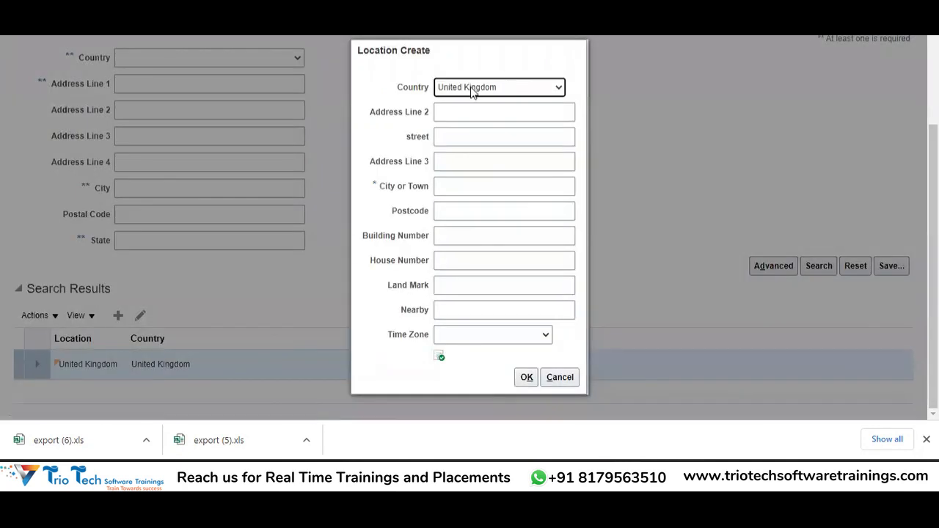
pyautogui.click(472, 89)
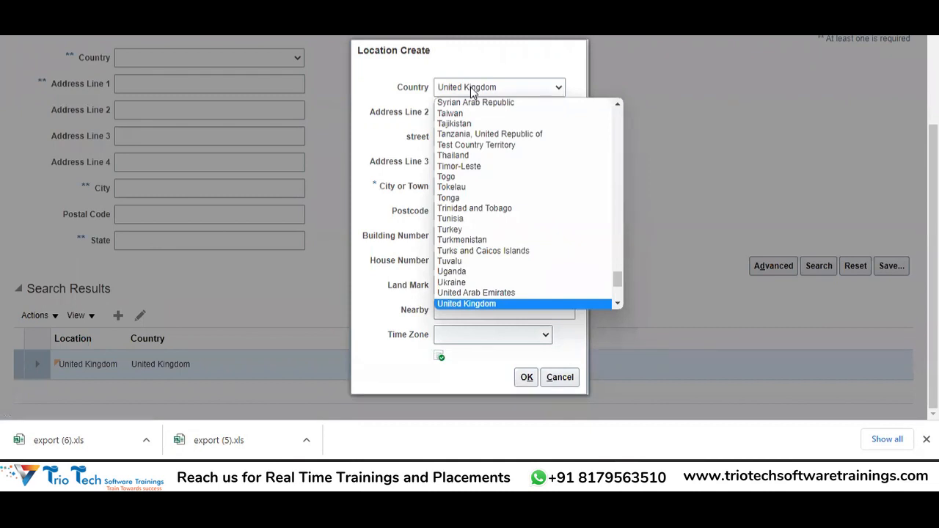
pyautogui.press('Down')
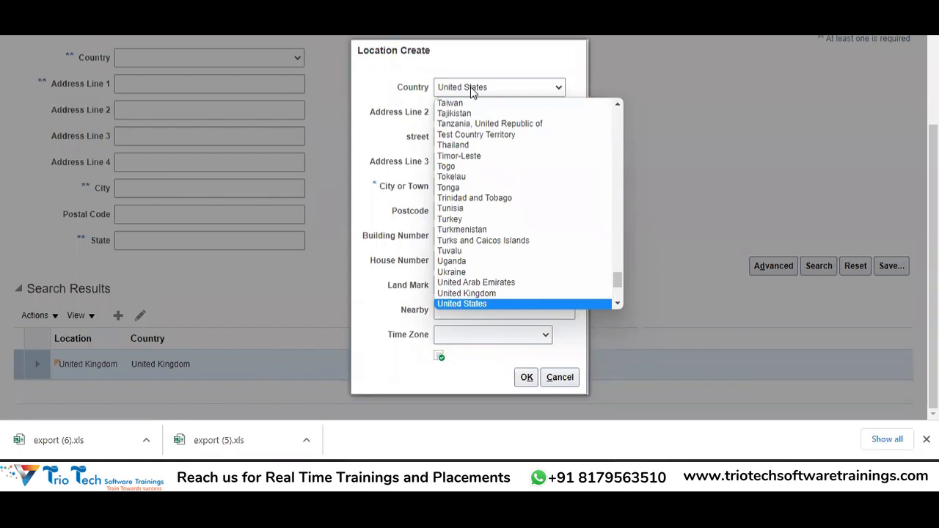
pyautogui.click(471, 87)
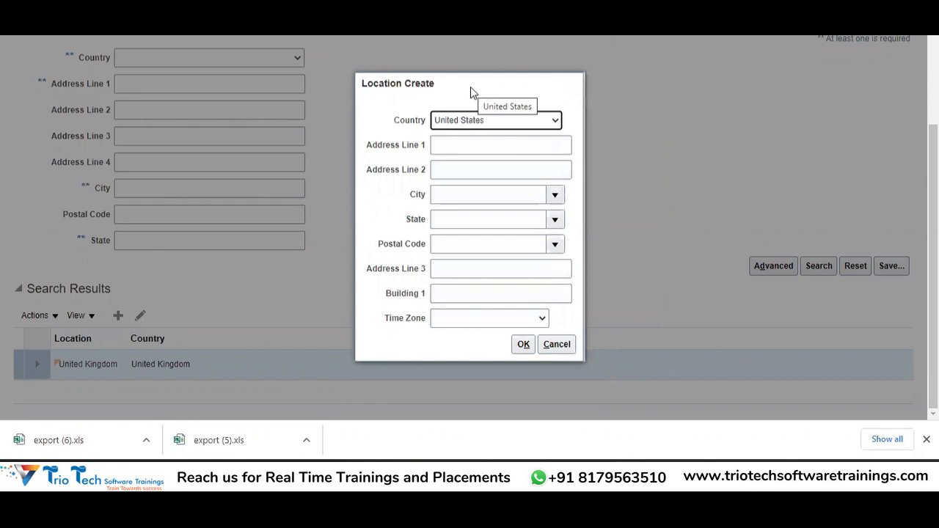
# Step: Move through the address lines and try a city search, closing it without a choice
pyautogui.click(447, 146)
pyautogui.press('Tab')
pyautogui.click(447, 145)
pyautogui.click(447, 170)
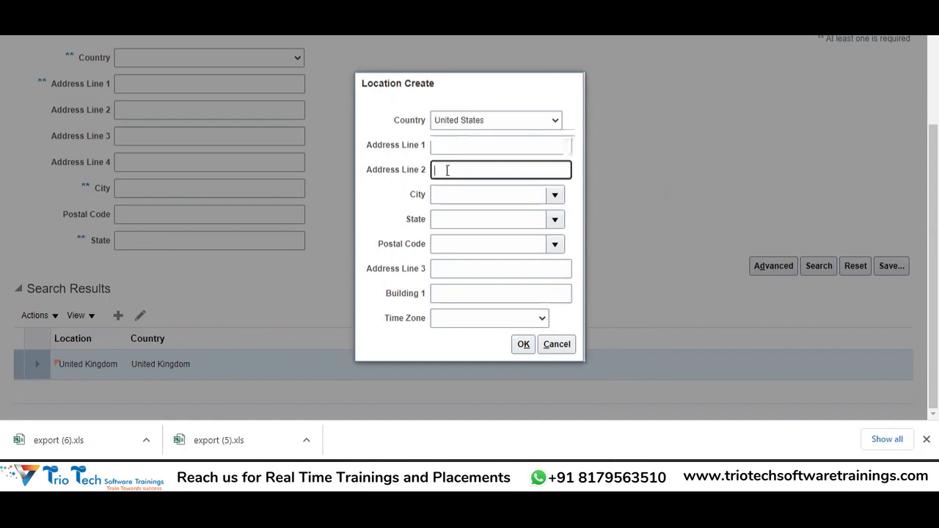
pyautogui.click(558, 195)
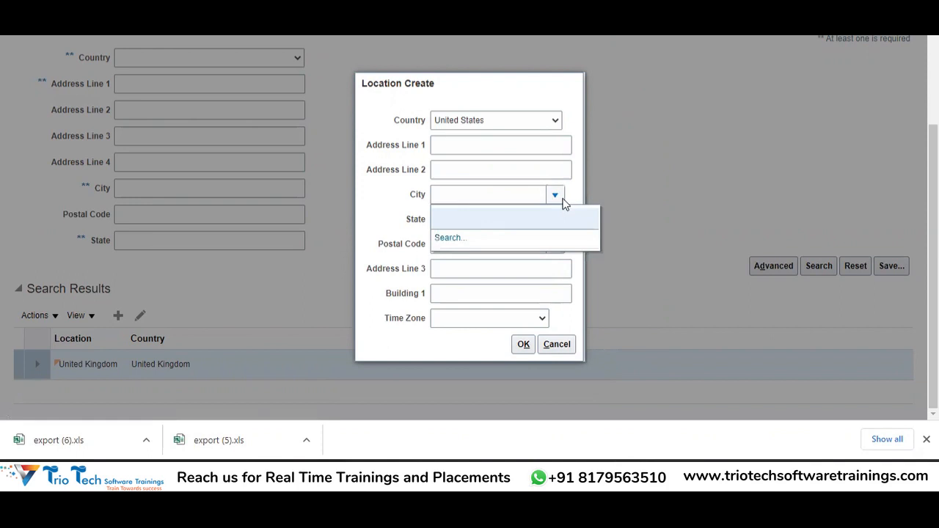
pyautogui.click(453, 238)
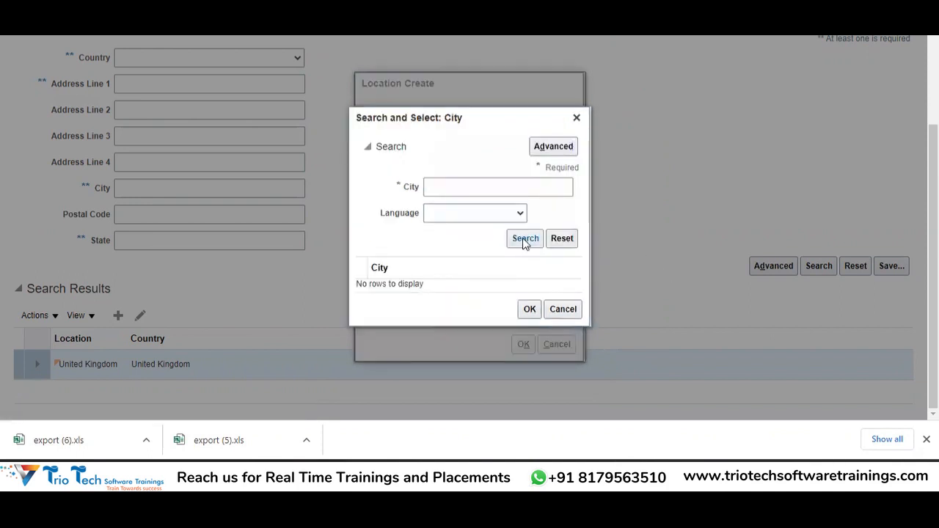
pyautogui.click(525, 241)
pyautogui.click(555, 309)
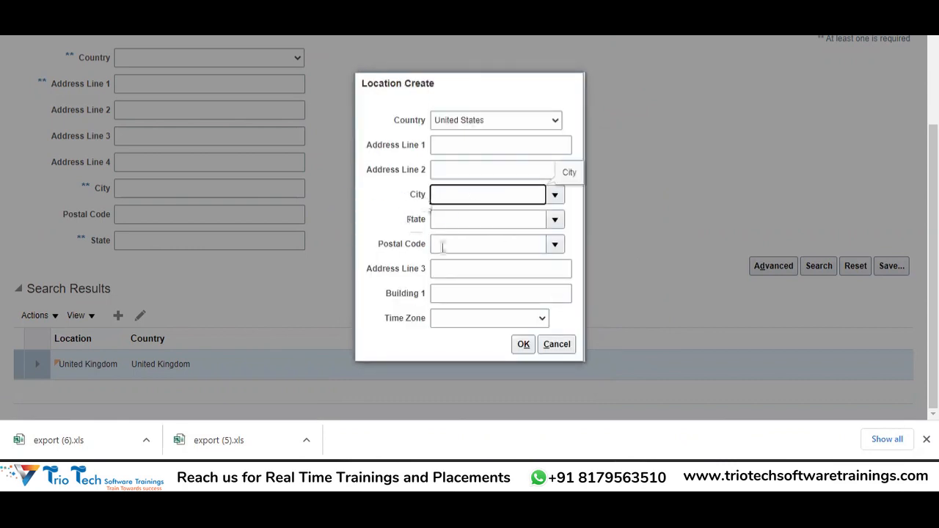
# Step: Choose FLORIDA from the State list
pyautogui.click(557, 220)
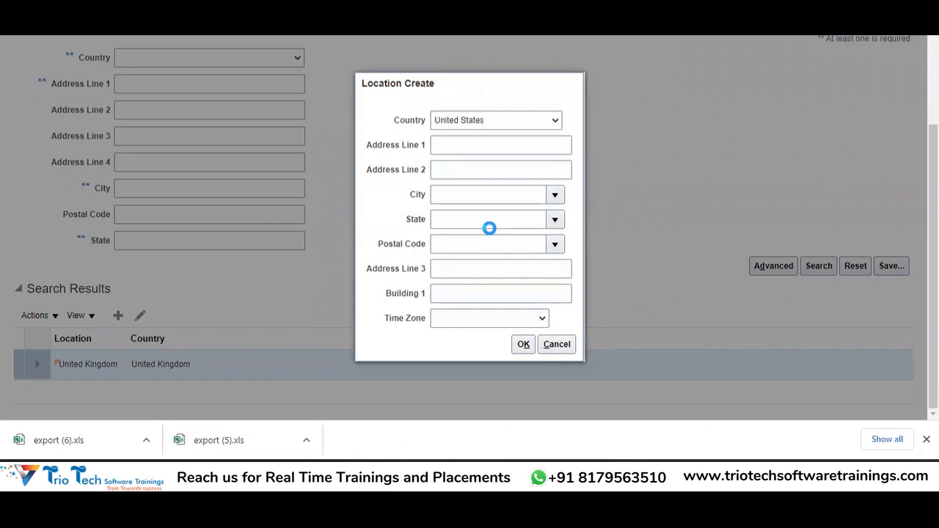
pyautogui.click(489, 227)
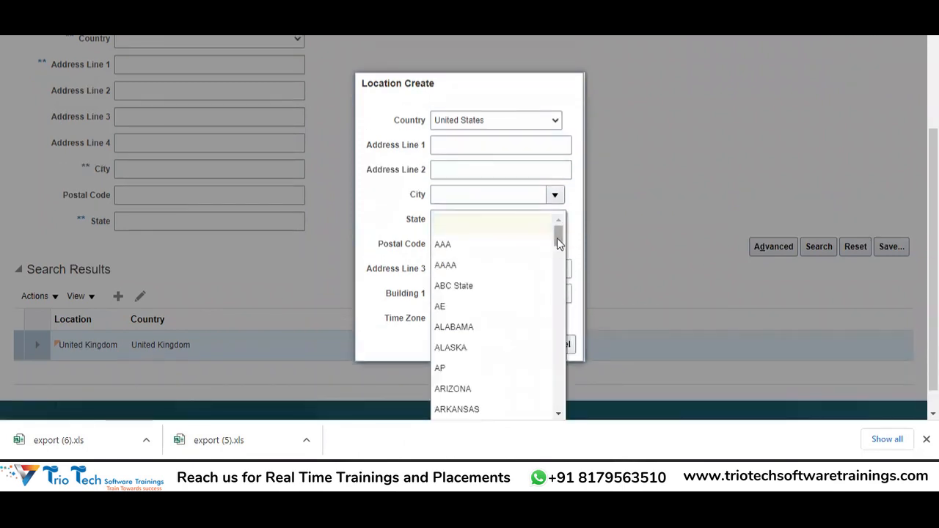
pyautogui.moveTo(557, 238); pyautogui.dragTo(560, 276)
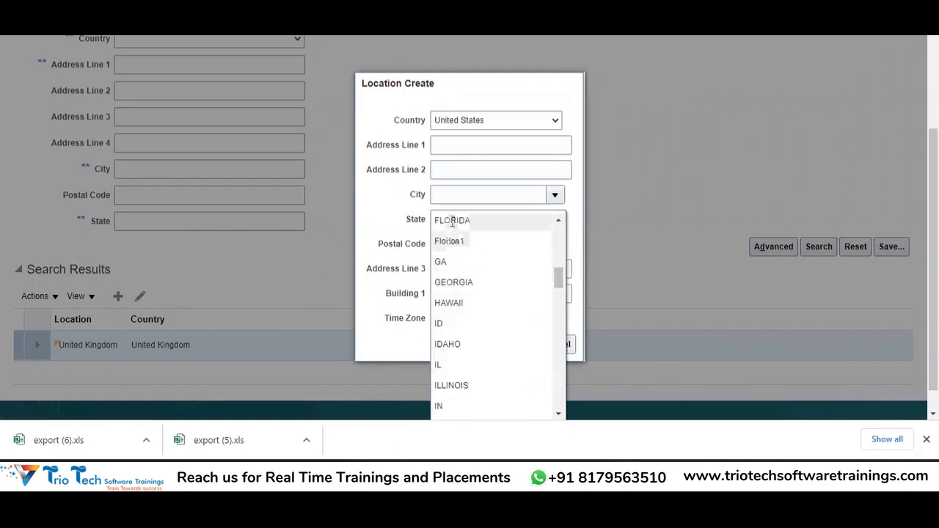
pyautogui.click(452, 222)
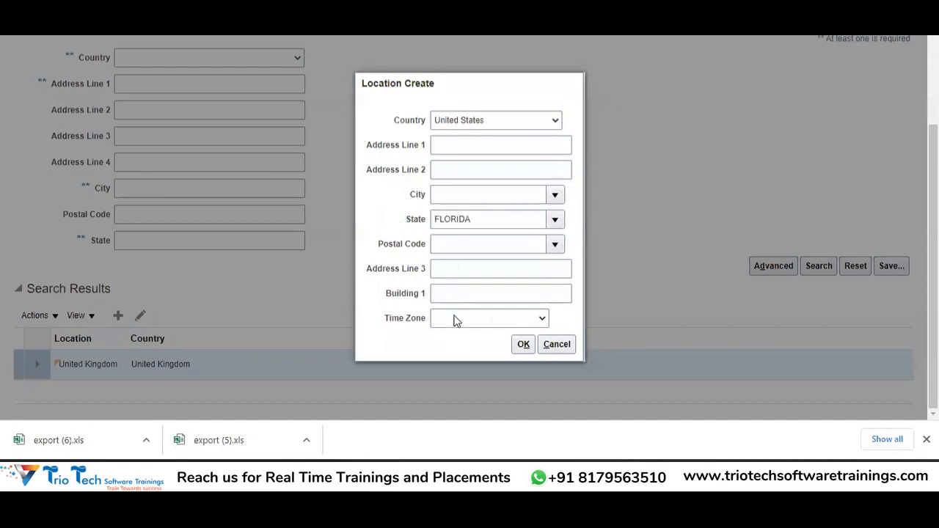
# Step: Confirm the Florida, United States location and save and close the legal addresses page
pyautogui.click(524, 345)
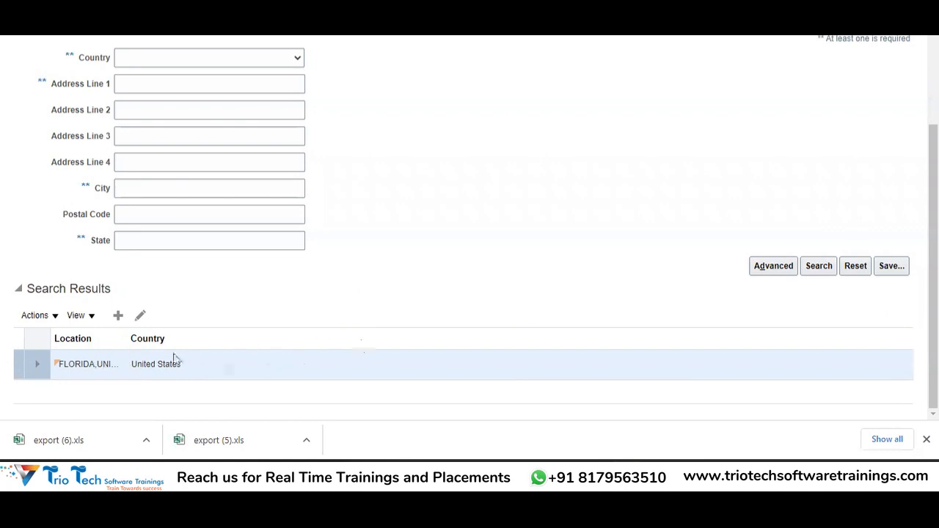
pyautogui.scroll(3, 470, 220)
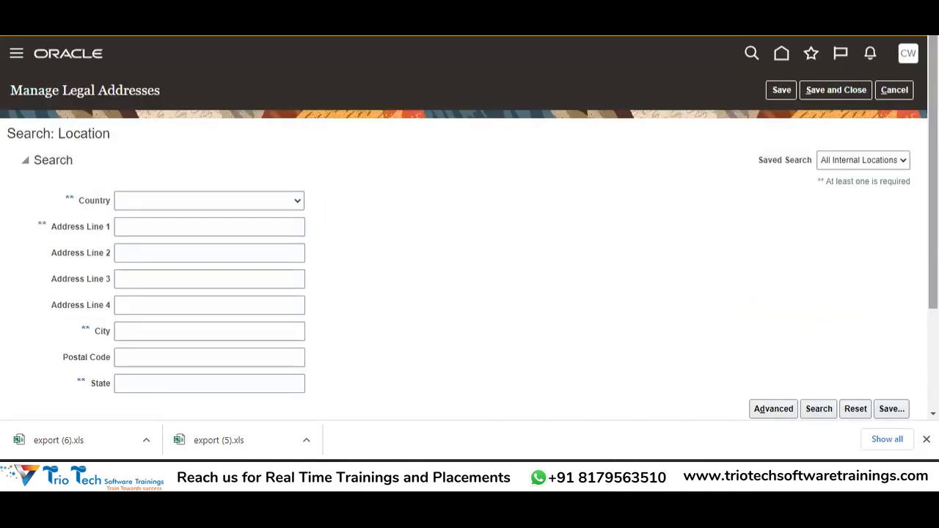
pyautogui.click(831, 89)
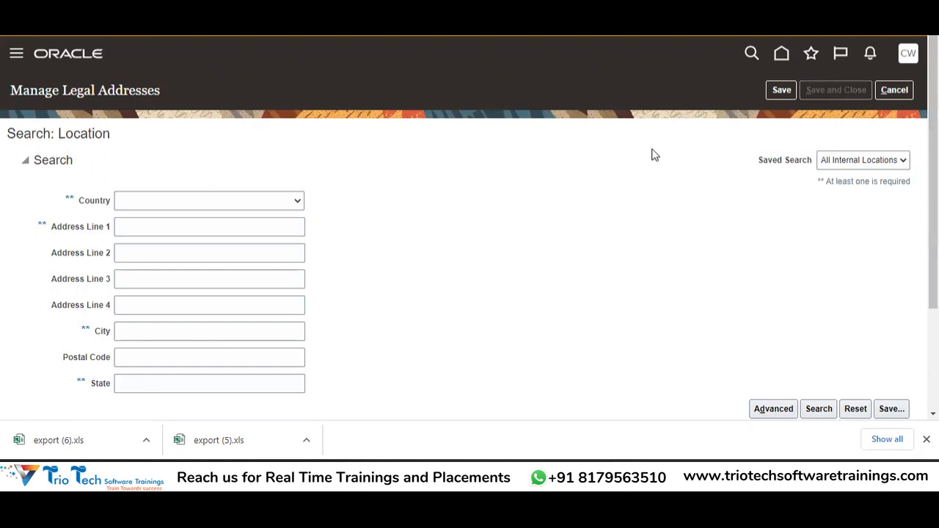
pyautogui.hotkey('alt', 'Tab')
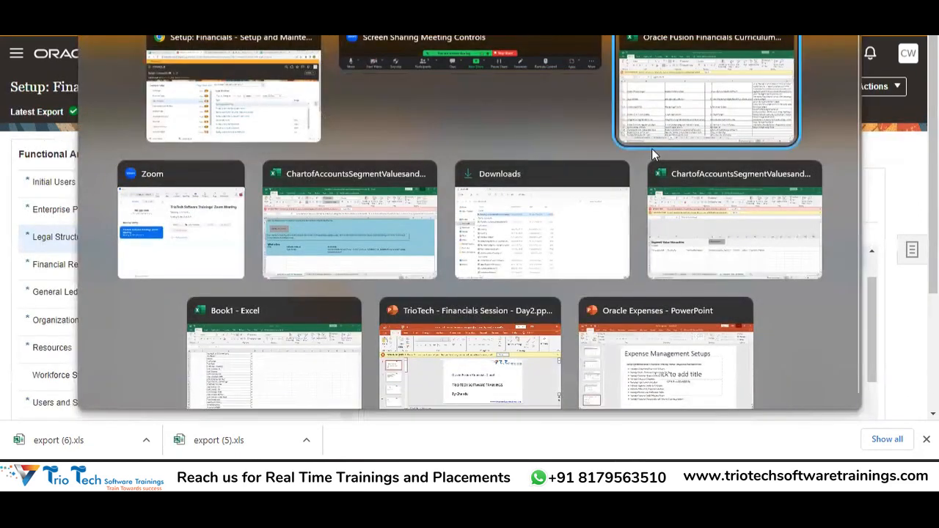
pyautogui.click(271, 212)
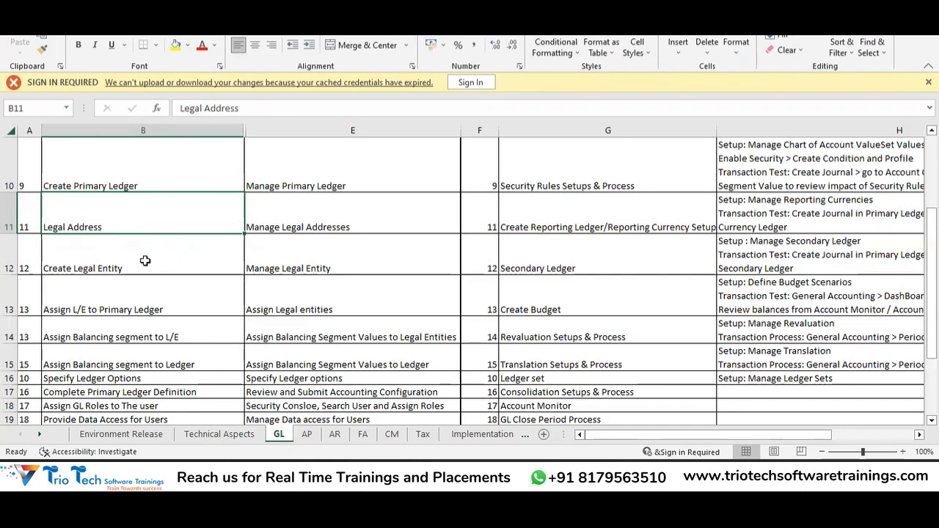
pyautogui.hotkey('alt', 'Tab')
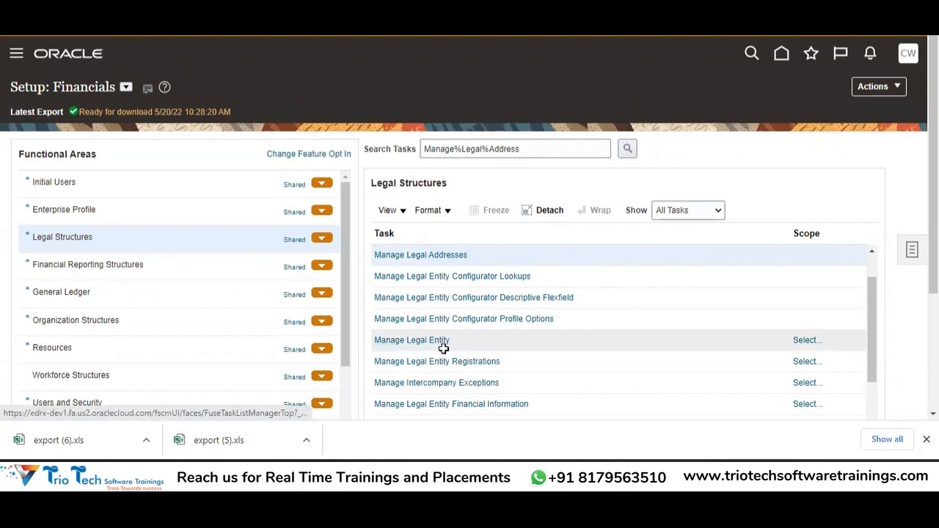
pyautogui.hotkey('alt', 'Tab')
pyautogui.click(314, 218)
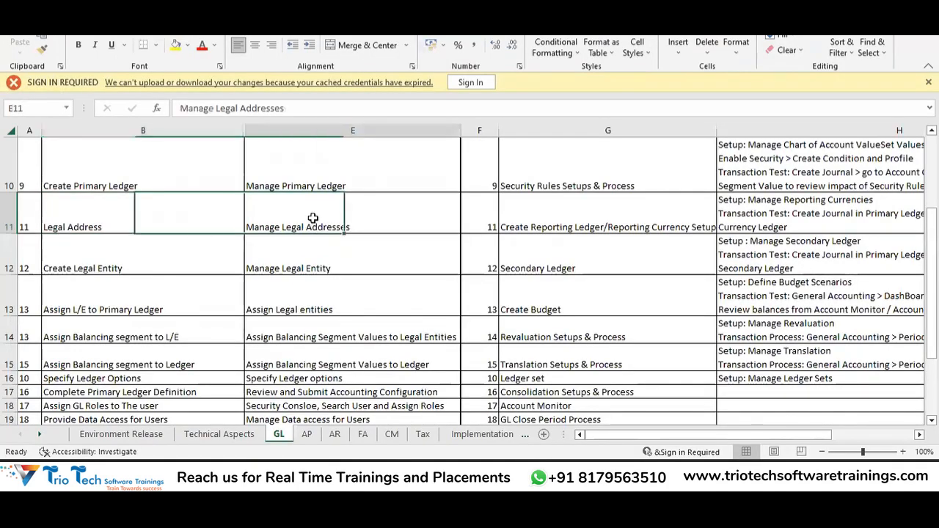
pyautogui.click(204, 243)
pyautogui.click(300, 251)
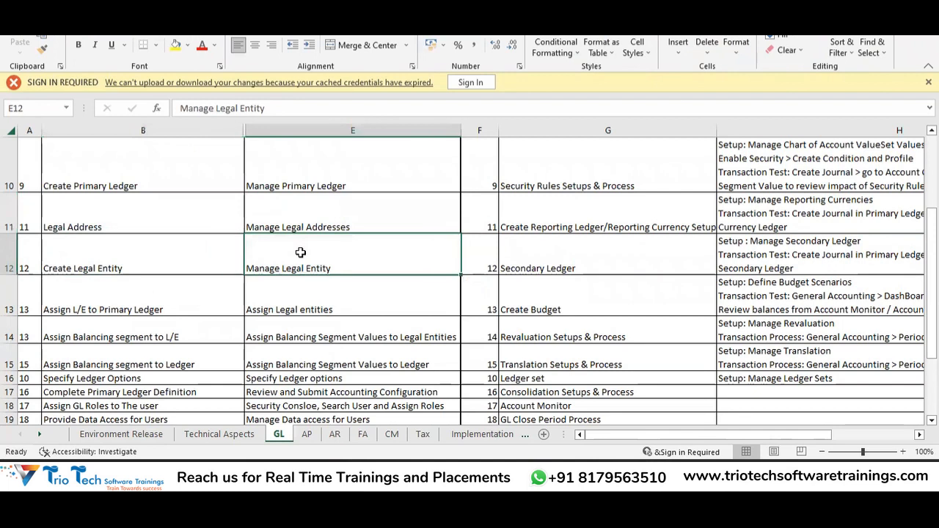
pyautogui.hotkey('alt', 'Tab')
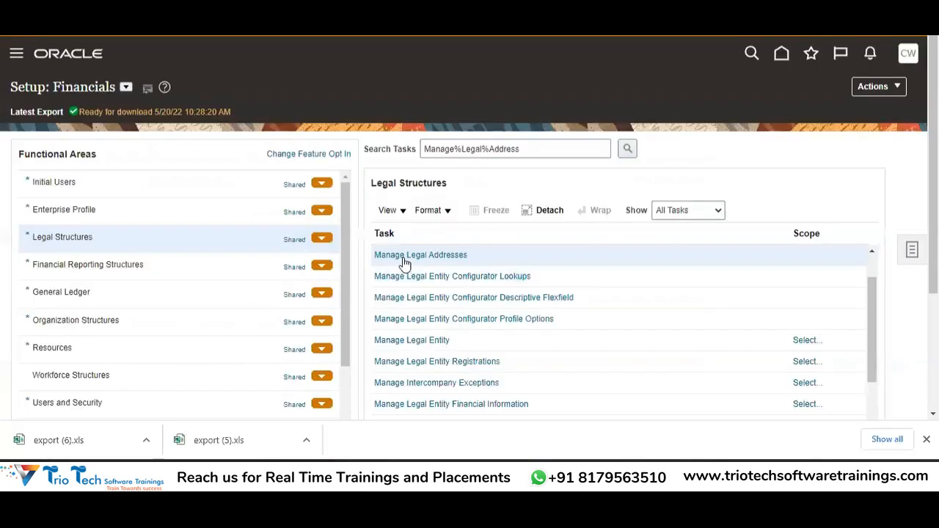
# Step: Scope the Manage Legal Entity task with Legal Entity set to Create New
pyautogui.click(417, 340)
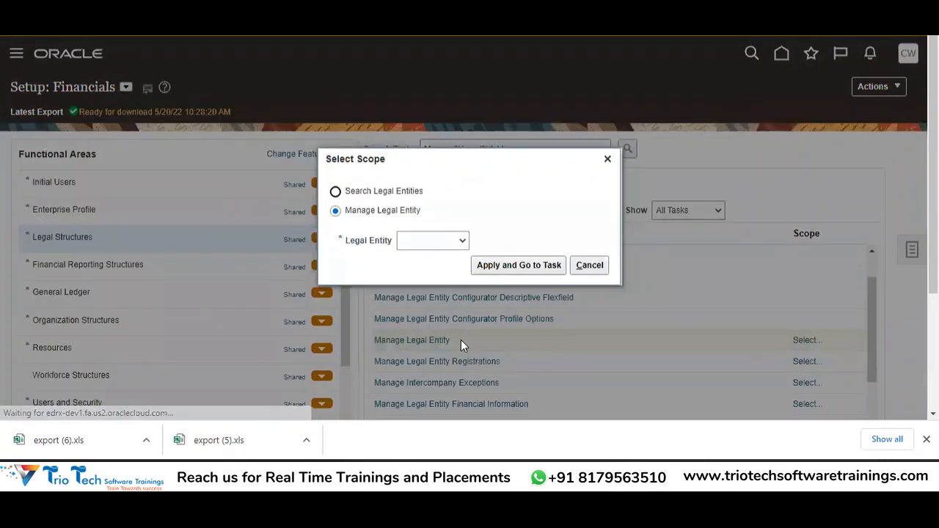
pyautogui.click(435, 241)
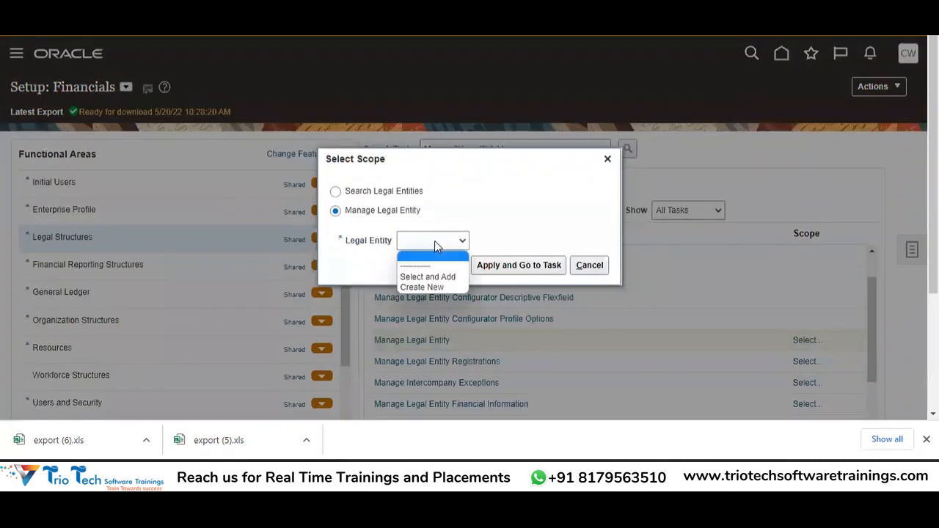
pyautogui.click(424, 287)
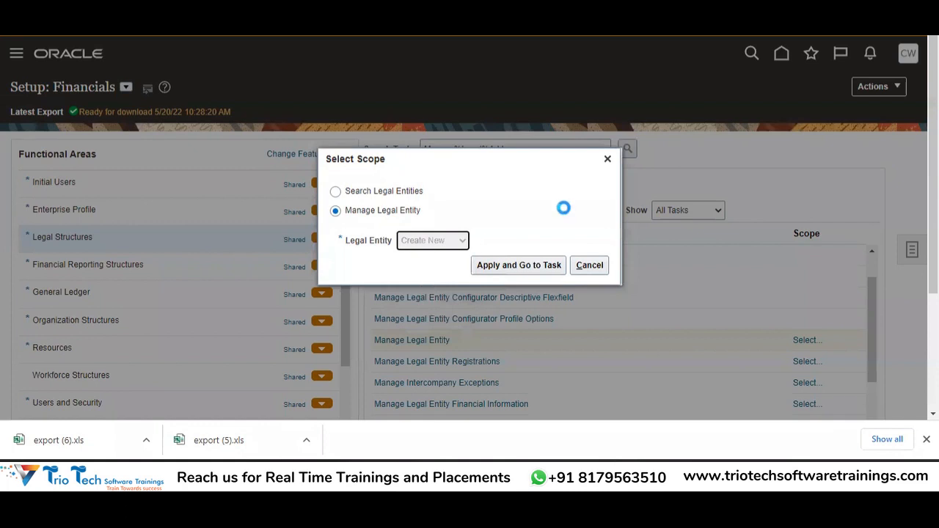
pyautogui.click(608, 160)
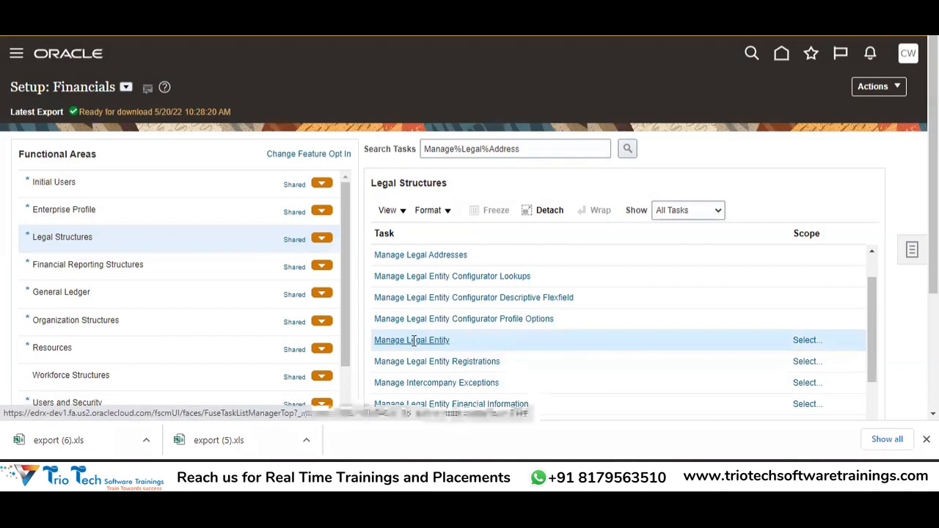
pyautogui.click(807, 342)
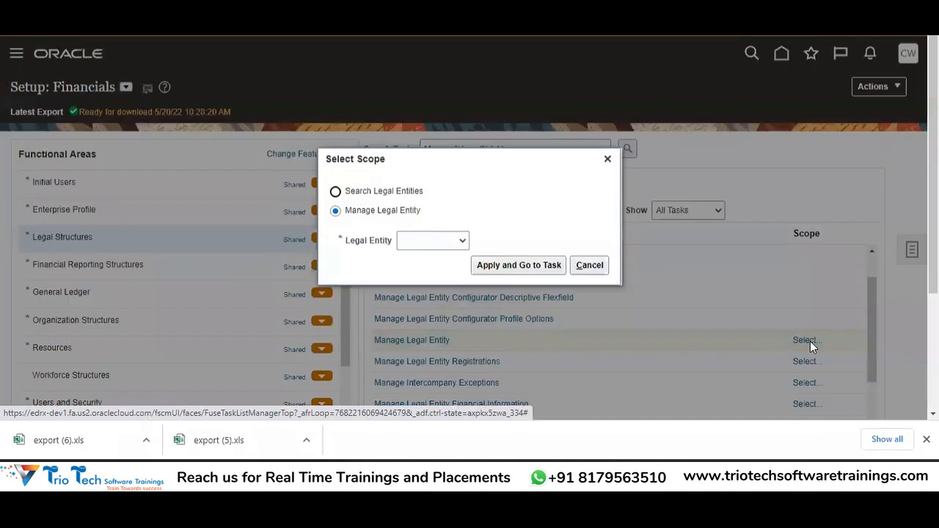
pyautogui.click(427, 242)
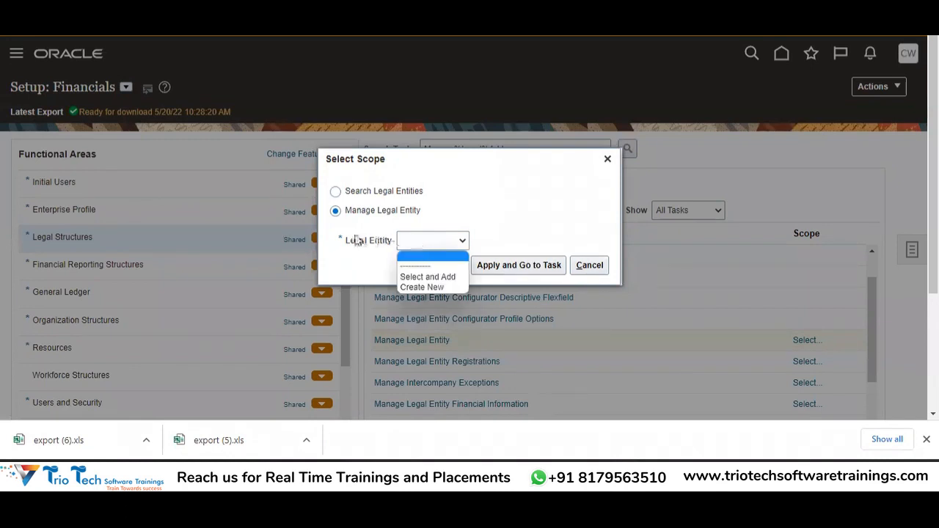
pyautogui.click(429, 288)
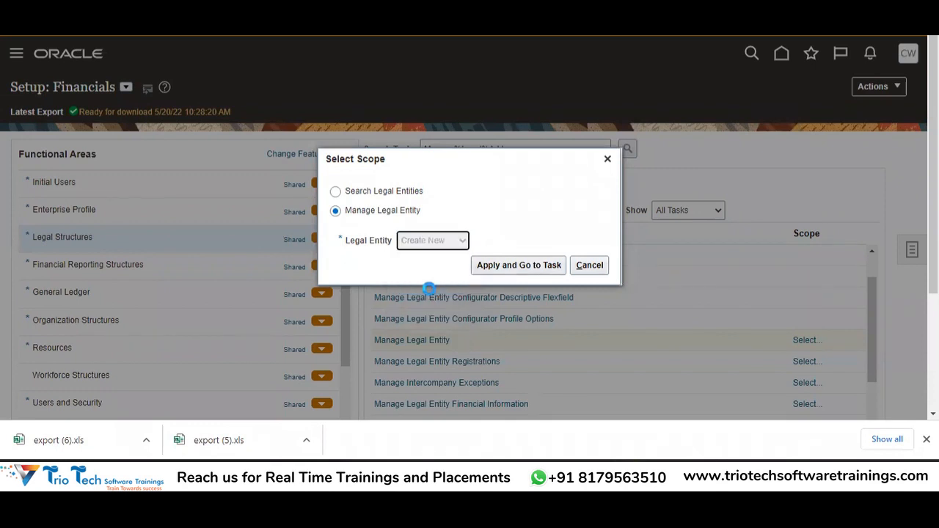
# Step: Apply the scope, go to Manage Legal Entities and start a new legal entity defaulted to United States
pyautogui.click(532, 268)
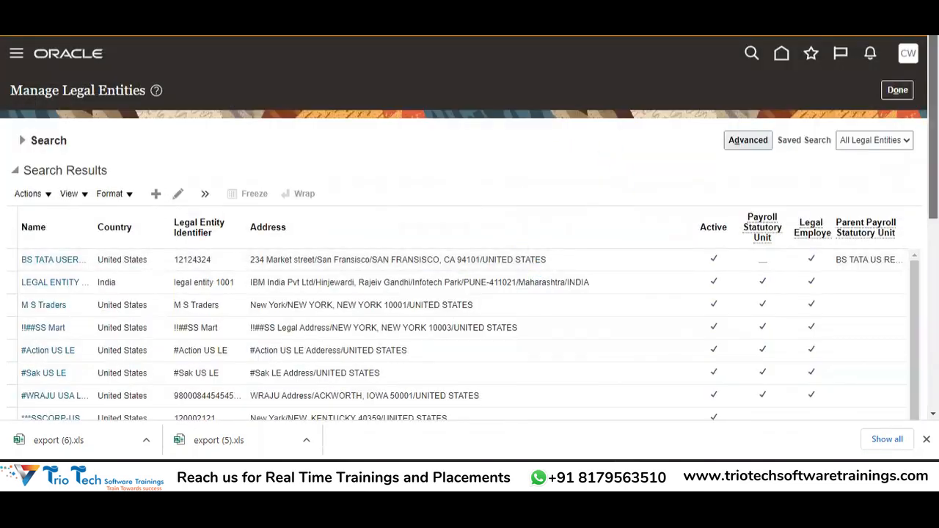
pyautogui.scroll(-10, 469, 293)
pyautogui.scroll(8, 470, 293)
pyautogui.scroll(1, 470, 228)
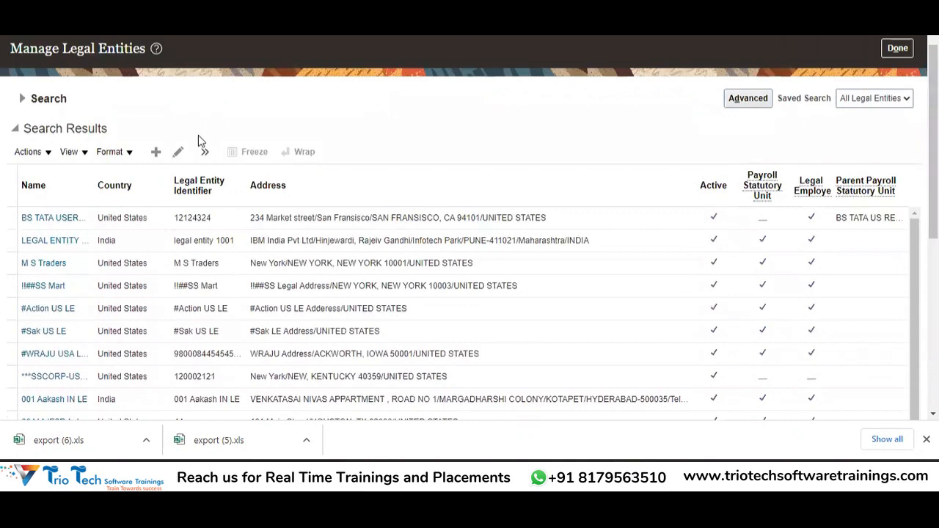
pyautogui.click(156, 154)
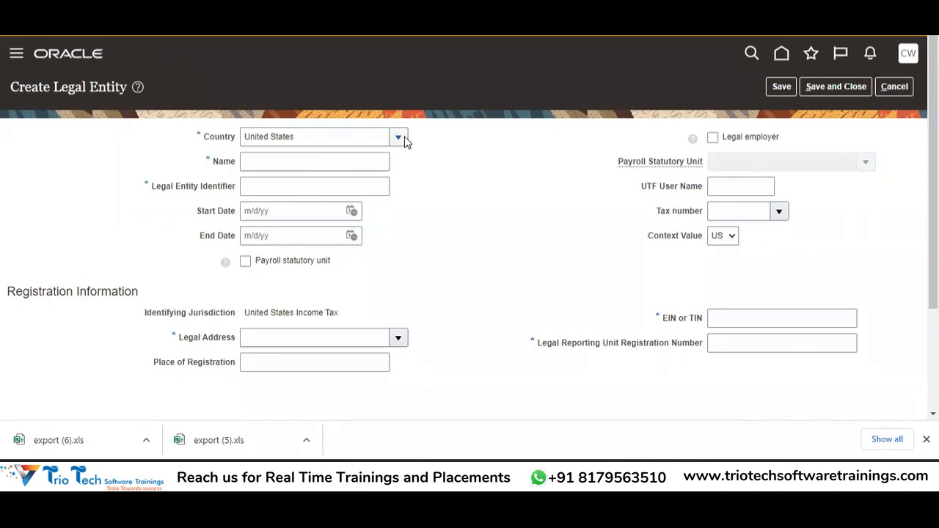
# Step: Enter the name ABCCORP LOGISTICS INC and Legal Entity Identifier 110112452
pyautogui.click(258, 164)
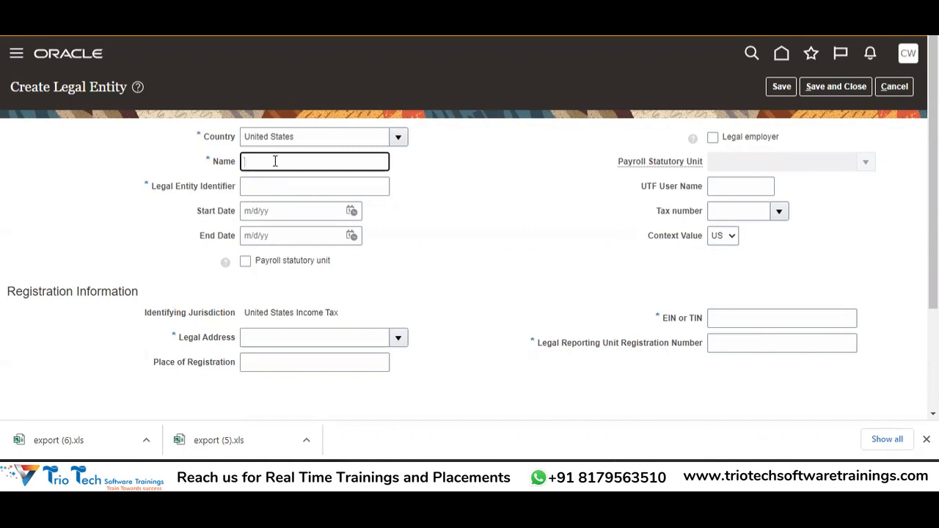
pyautogui.write('ABCCORP LOGISTICS INC')
pyautogui.press('Tab')
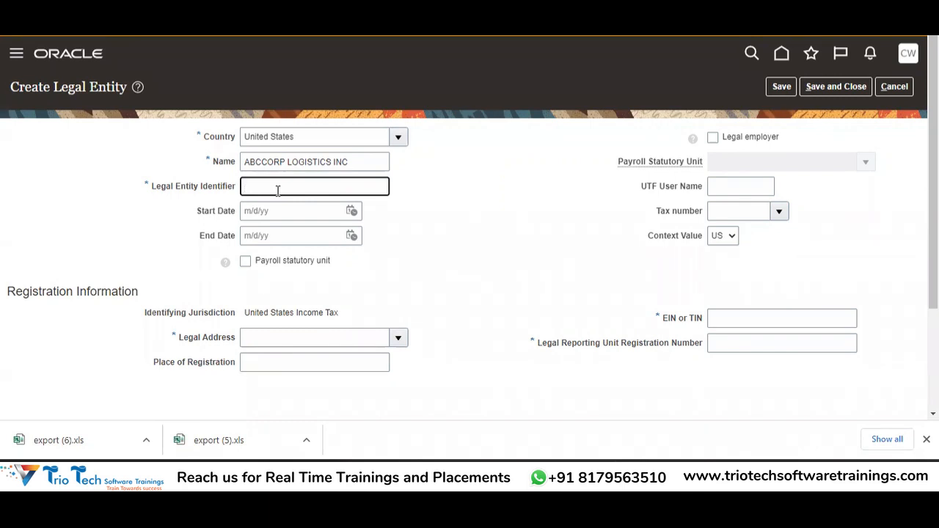
pyautogui.write('110112452')
pyautogui.press('Tab')
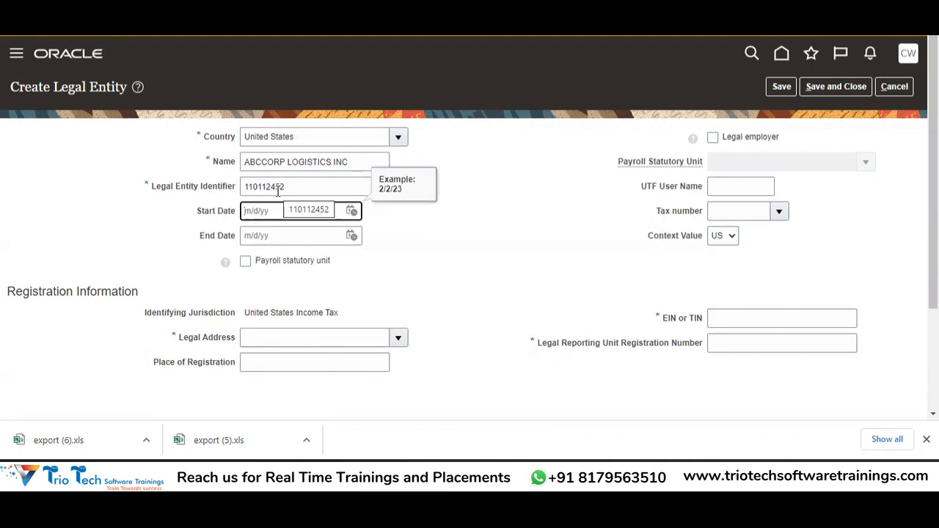
pyautogui.click(575, 260)
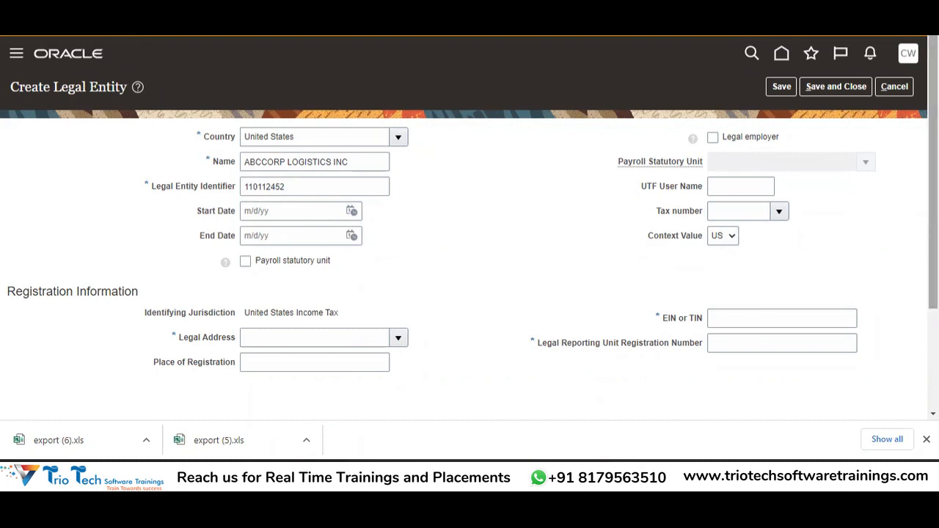
pyautogui.scroll(-2, 934, 220)
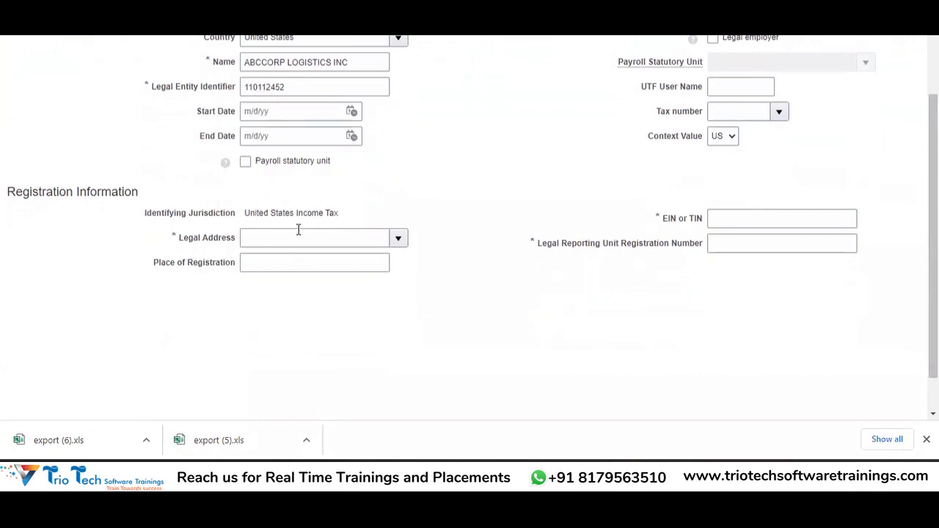
# Step: Search legal addresses by state FLORIDA and select FLORIDA, UNITED STATES as the legal address
pyautogui.click(400, 239)
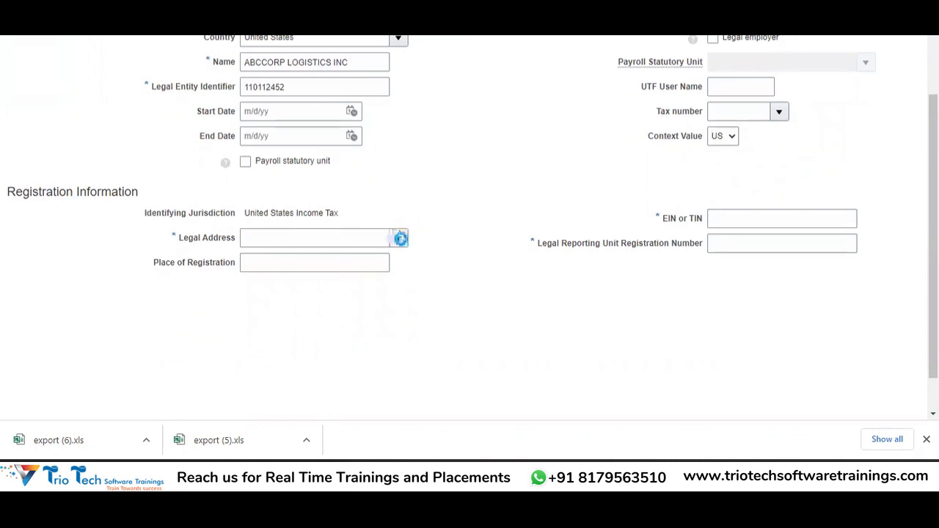
pyautogui.click(400, 239)
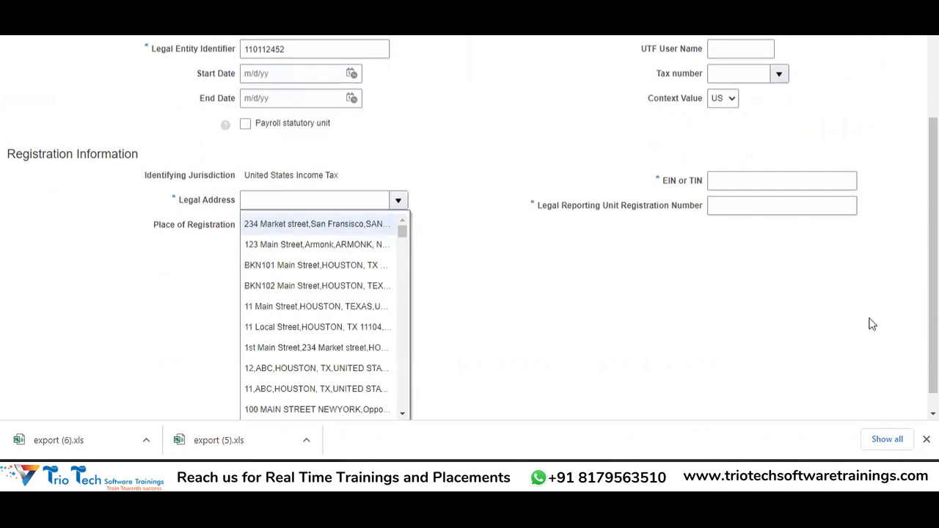
pyautogui.scroll(-1, 877, 323)
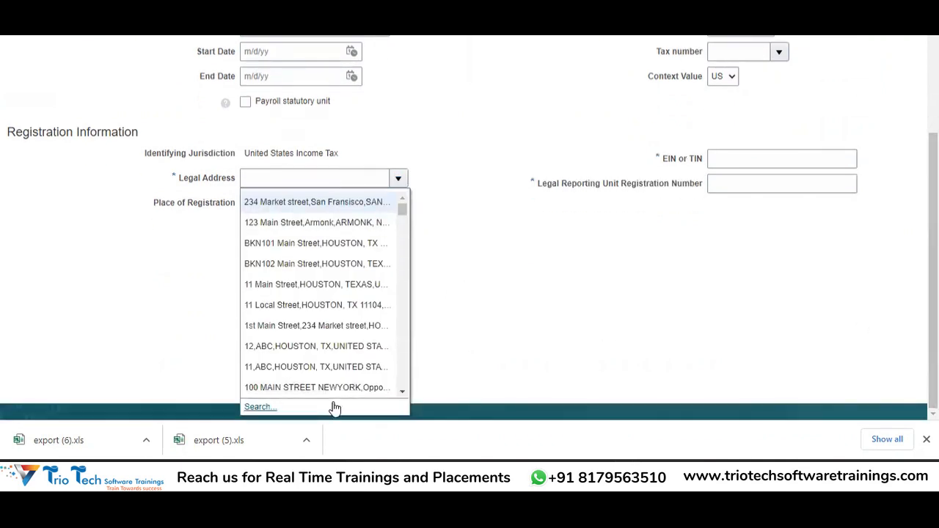
pyautogui.click(332, 408)
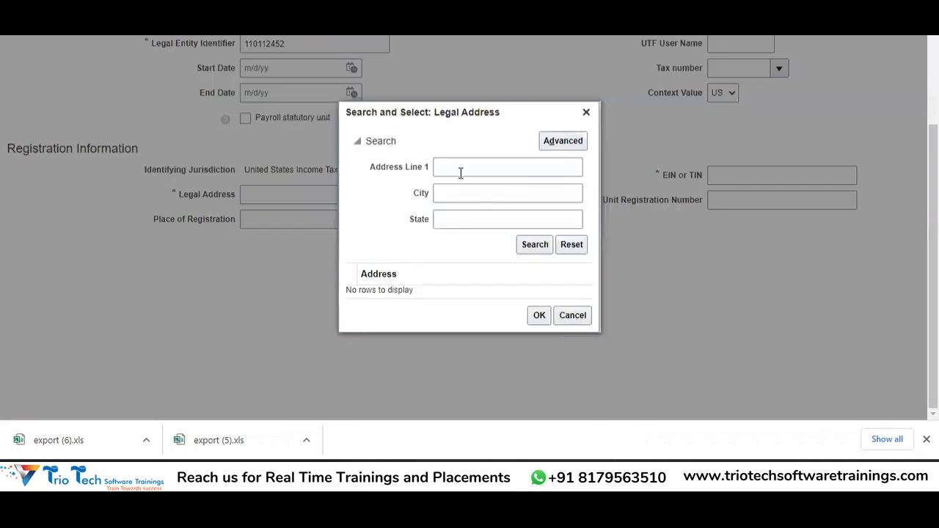
pyautogui.click(459, 169)
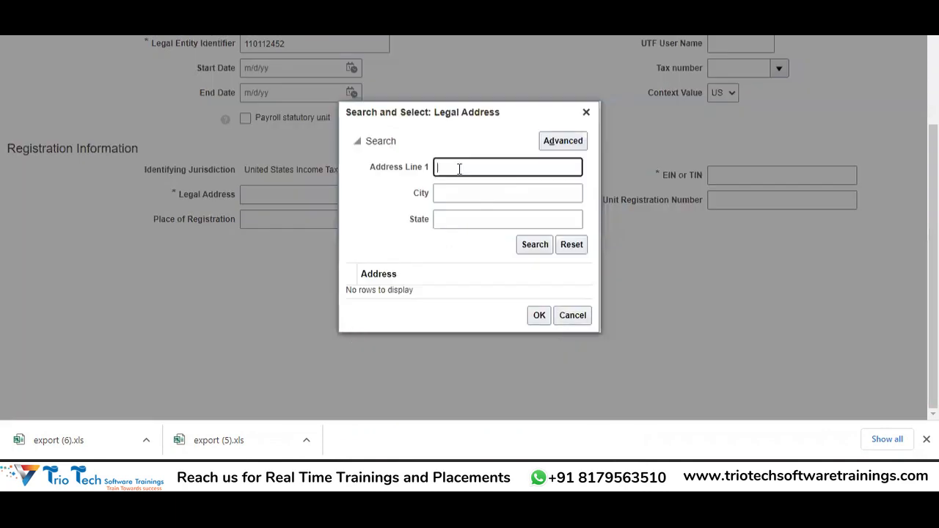
pyautogui.click(453, 218)
pyautogui.write('FLORIDA')
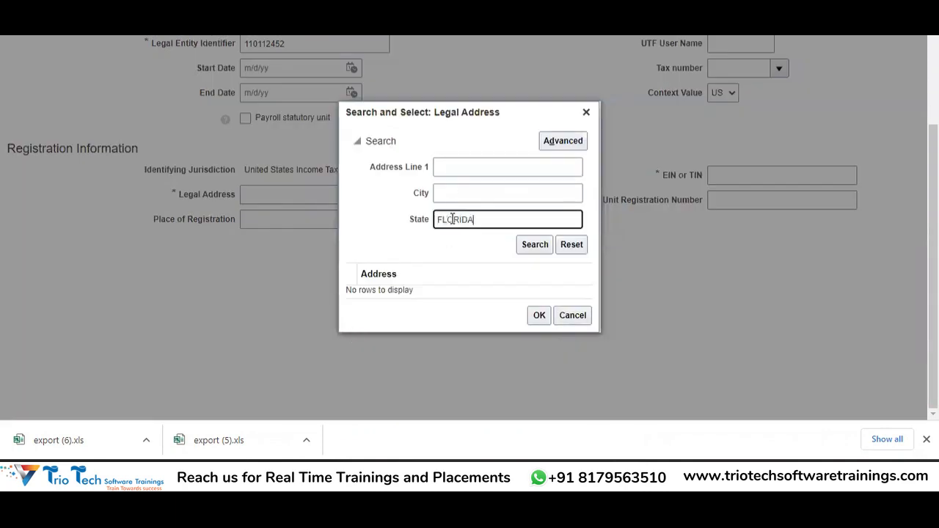
pyautogui.click(535, 246)
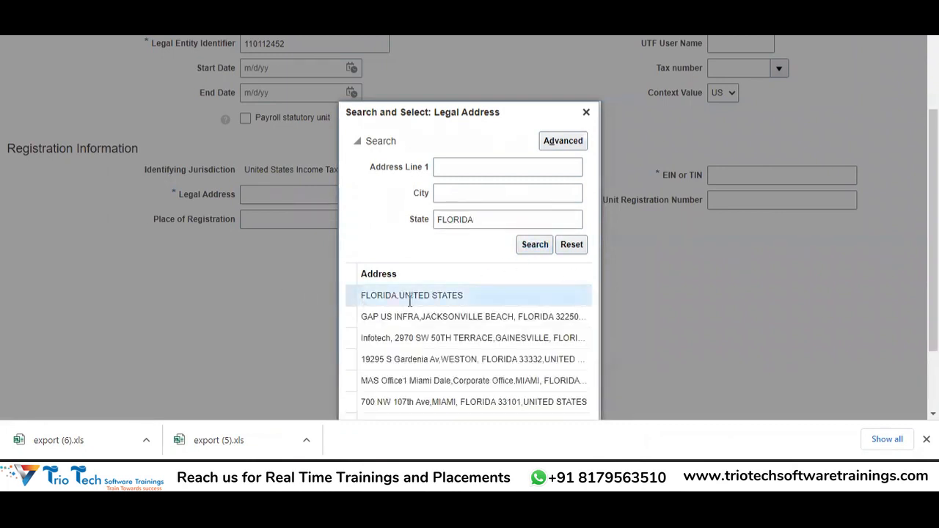
pyautogui.scroll(-2, 409, 312)
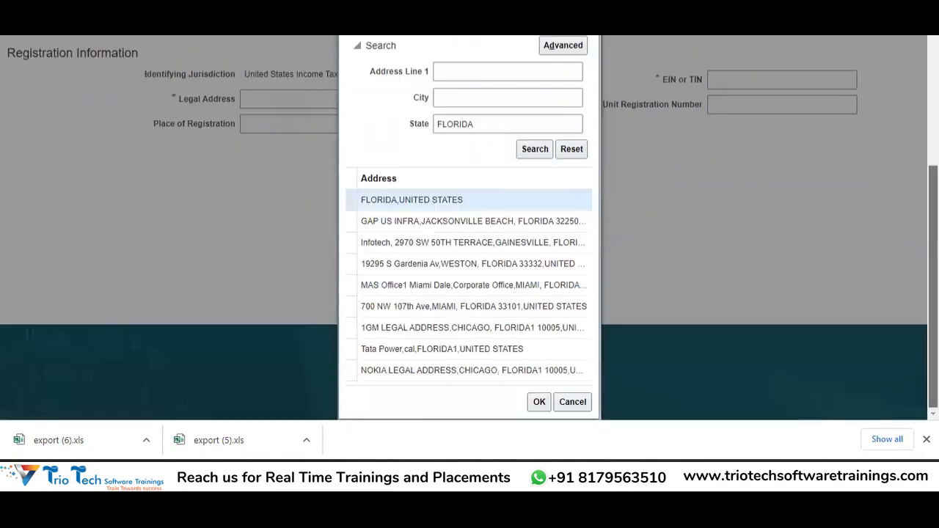
pyautogui.click(539, 402)
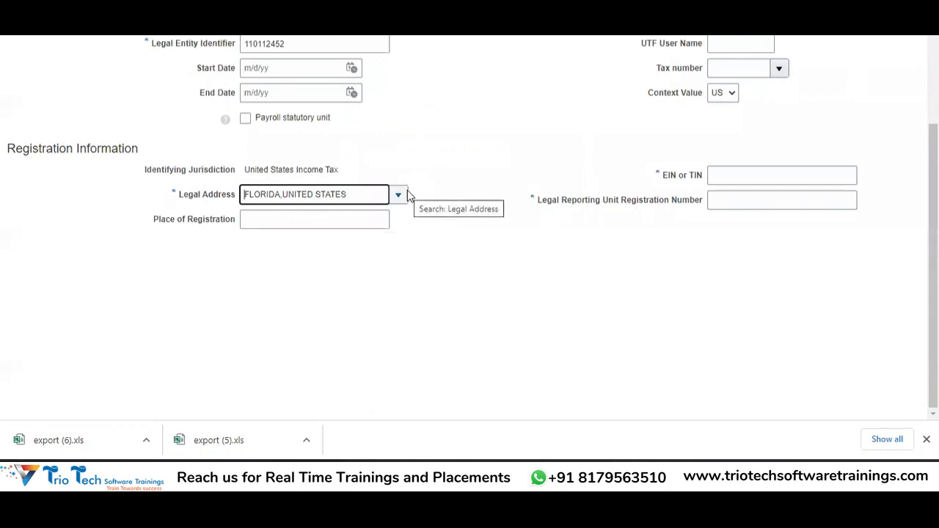
# Step: Fill in the EIN/TIN and the legal reporting unit registration number on the legal entity form
pyautogui.click(722, 175)
pyautogui.click(596, 226)
pyautogui.click(728, 200)
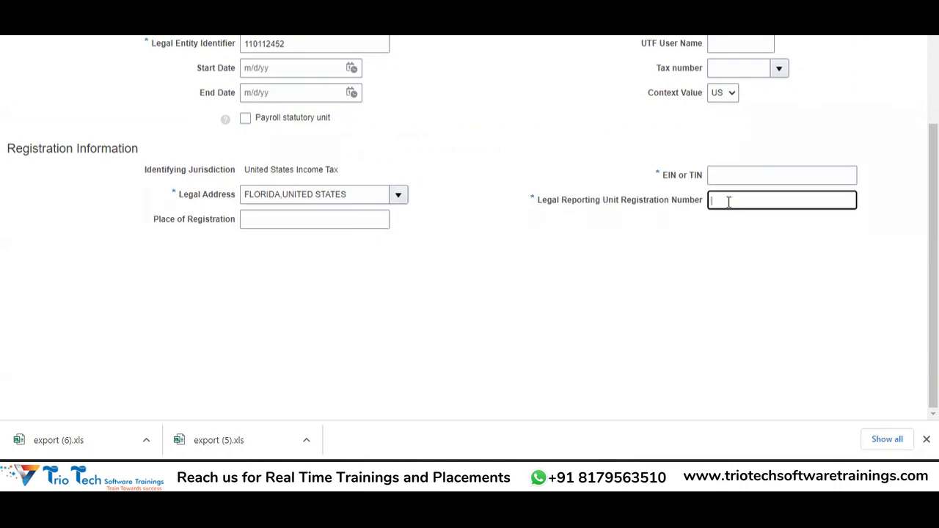
pyautogui.scroll(1, 728, 202)
pyautogui.scroll(-1, 850, 191)
pyautogui.click(719, 179)
pyautogui.write('1')
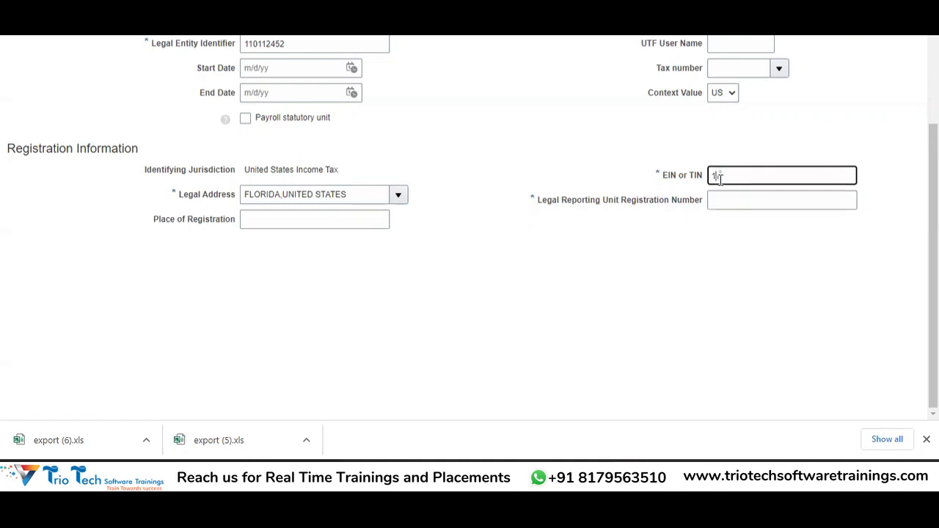
pyautogui.write('222334411')
pyautogui.press('Tab')
pyautogui.write('1123')
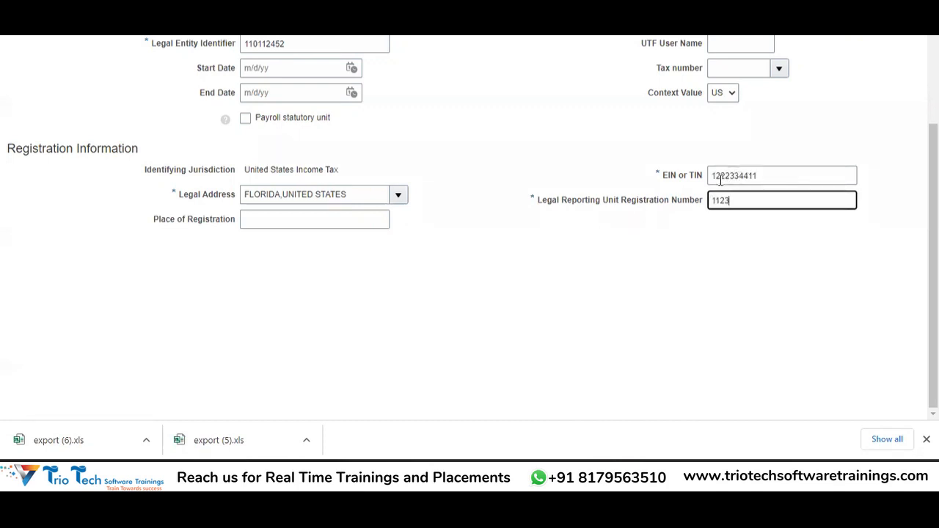
pyautogui.write('33456')
pyautogui.press('Tab')
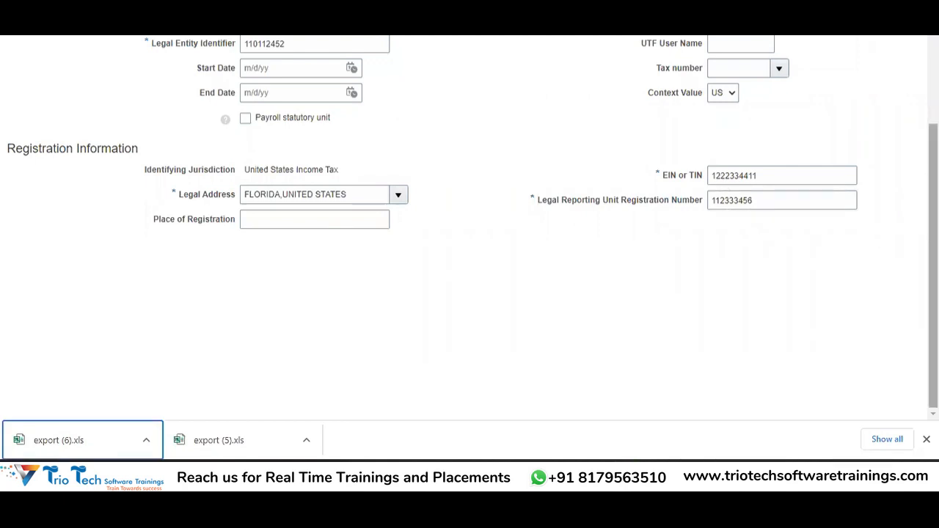
pyautogui.scroll(1, 793, 352)
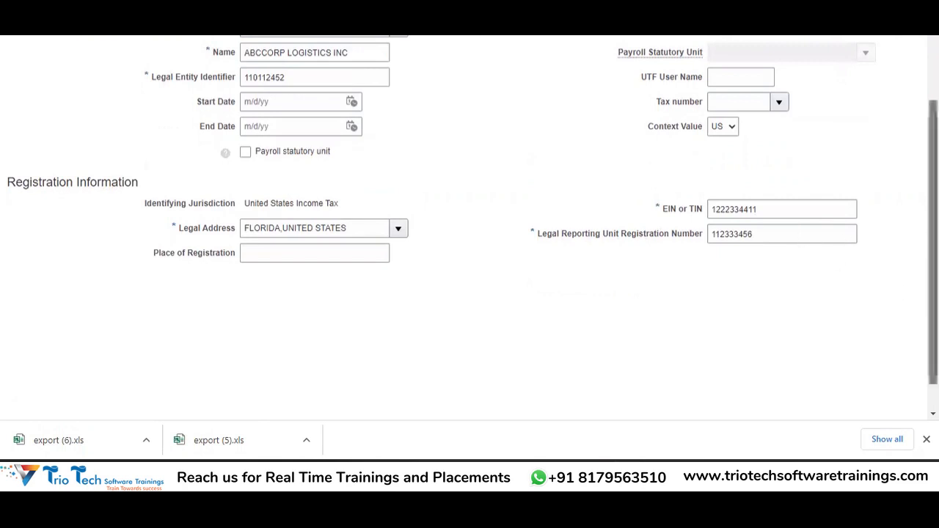
pyautogui.scroll(2, 934, 220)
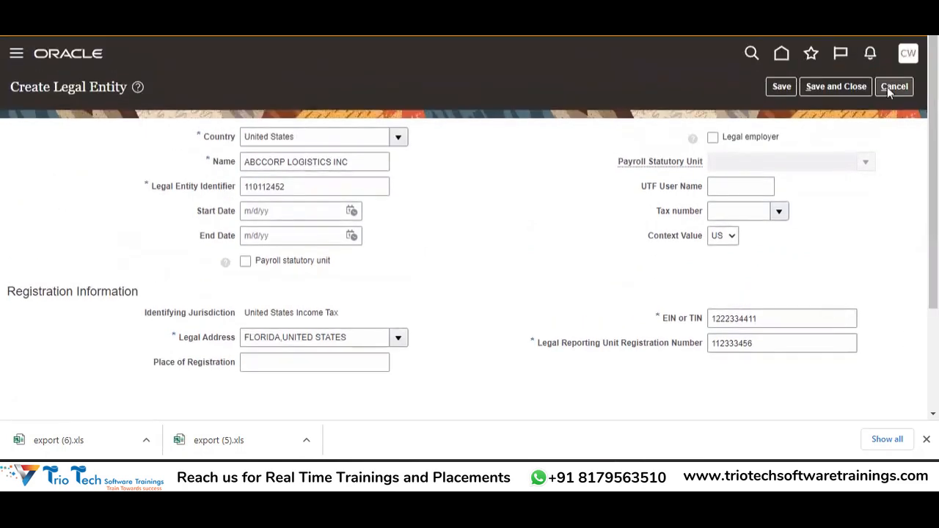
# Step: Save and close the ABCCORP LOGISTICS INC legal entity, then switch to the Excel setup checklist
pyautogui.click(839, 88)
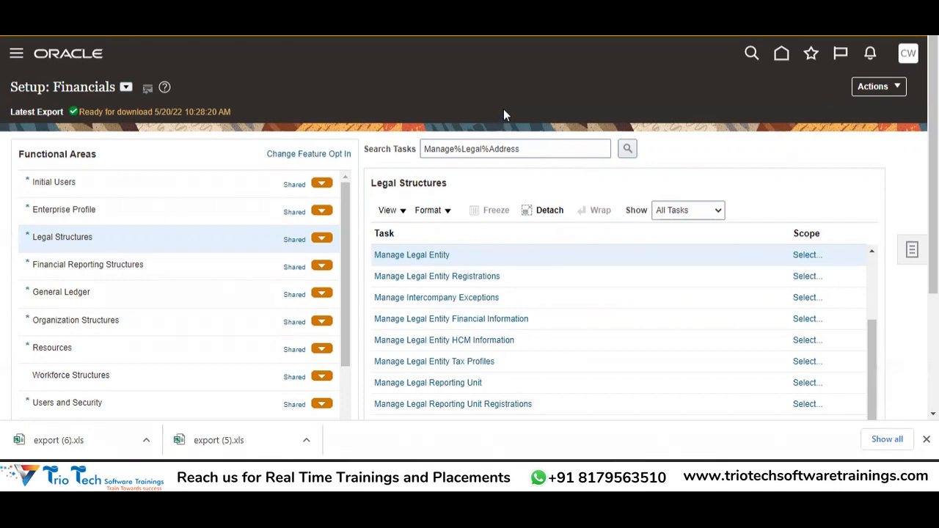
pyautogui.hotkey('alt', 'Tab')
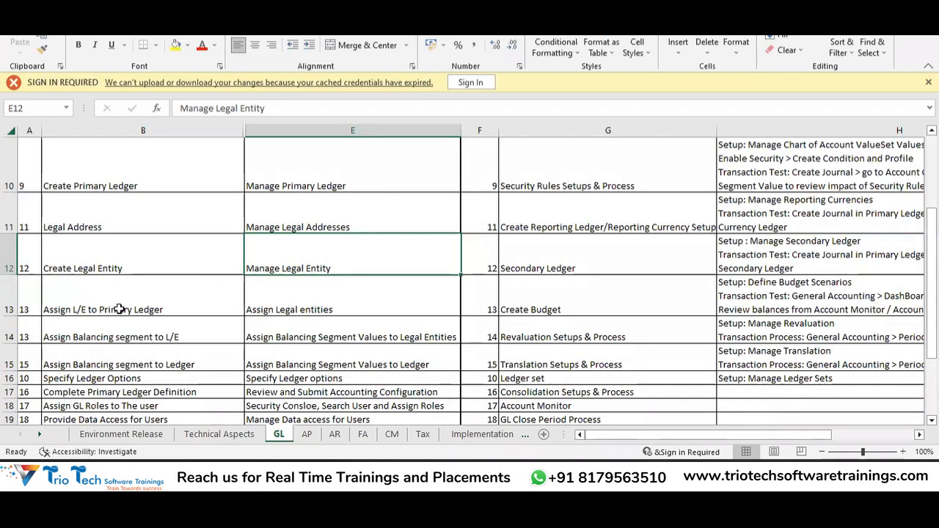
# Step: Check the next Excel checklist step, Assign L/E to Primary Ledger, and return to the Oracle setup page
pyautogui.click(163, 294)
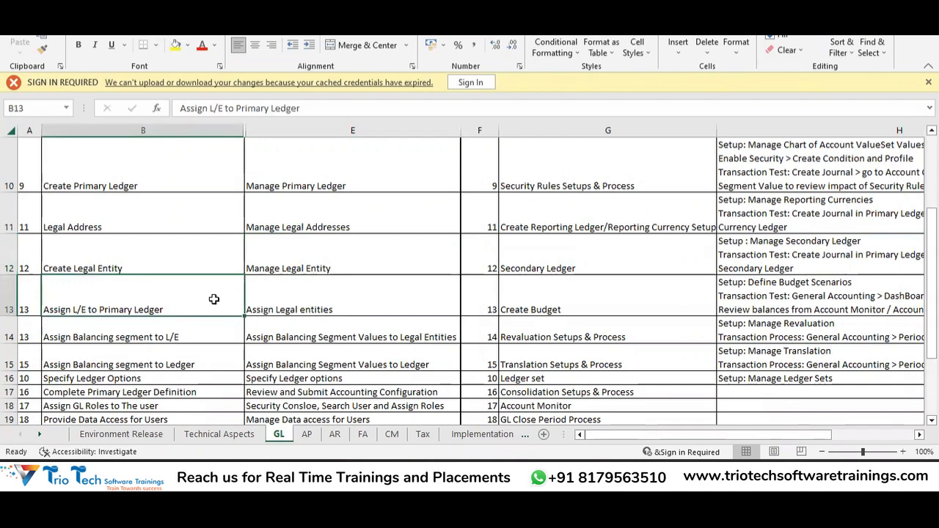
pyautogui.hotkey('alt', 'Tab')
pyautogui.hotkey('alt', 'Tab')
pyautogui.hotkey('alt', 'Tab')
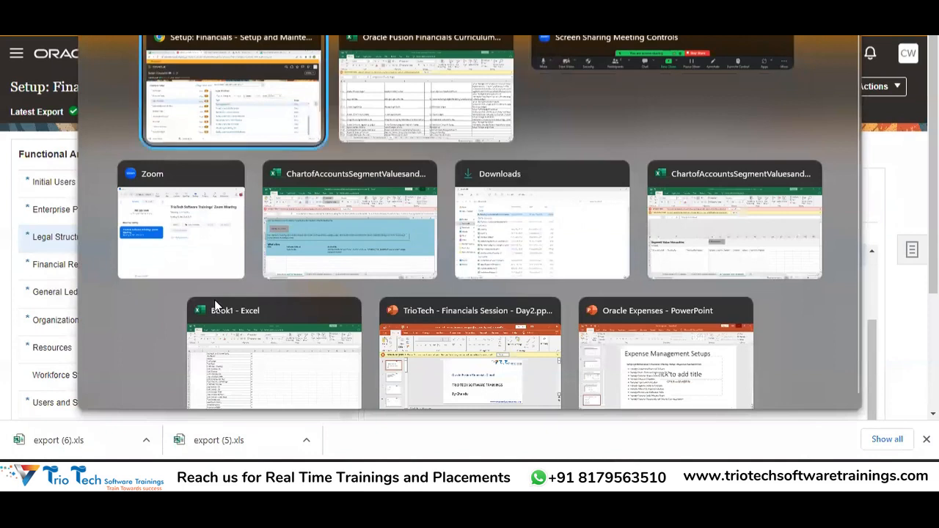
pyautogui.moveTo(541, 147); pyautogui.dragTo(413, 157)
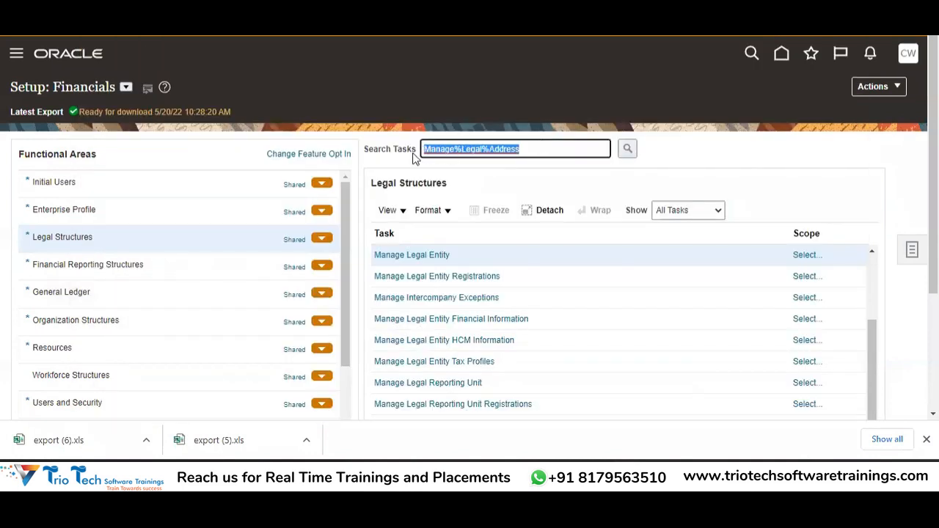
# Step: Search setup tasks for Assign%Legal%Entit% and open the Assign Legal Entities task
pyautogui.write('Assign%Legal%Entit%')
pyautogui.press('Tab')
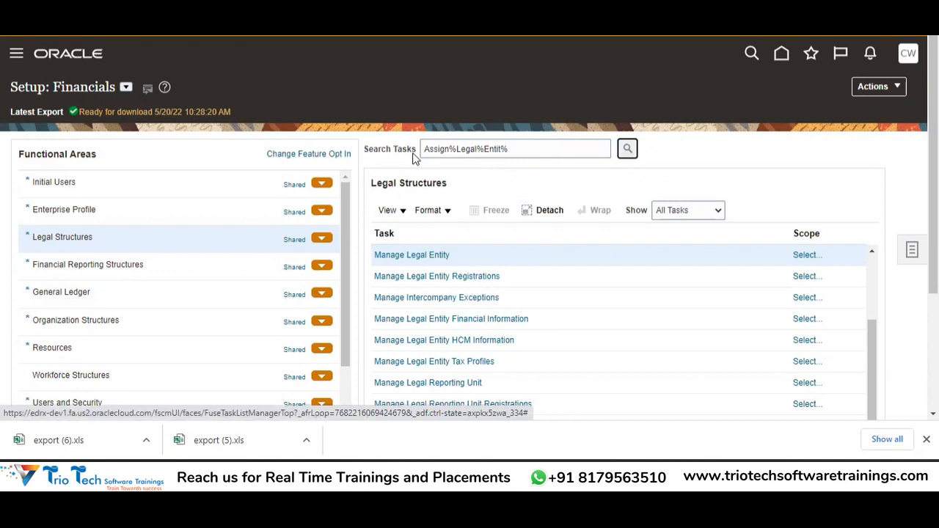
pyautogui.press('Return')
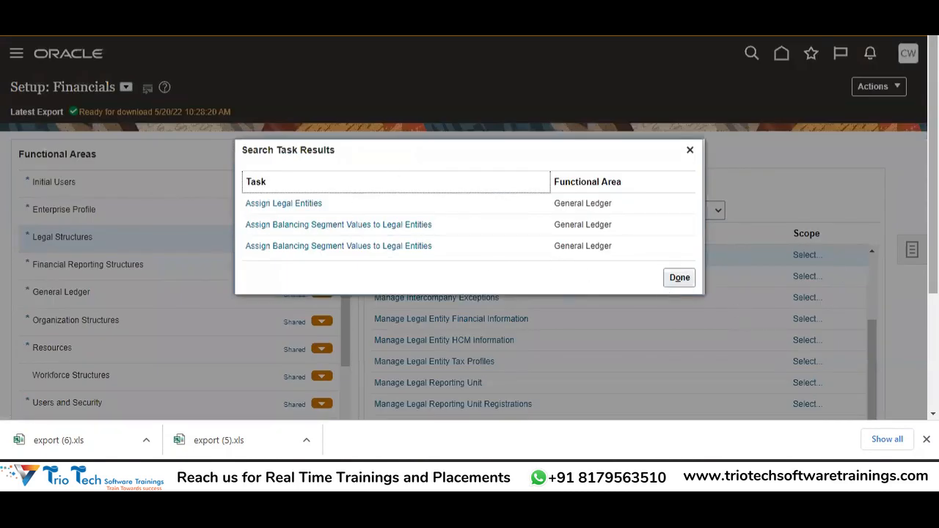
pyautogui.scroll(-3, 469, 228)
pyautogui.scroll(3, 469, 228)
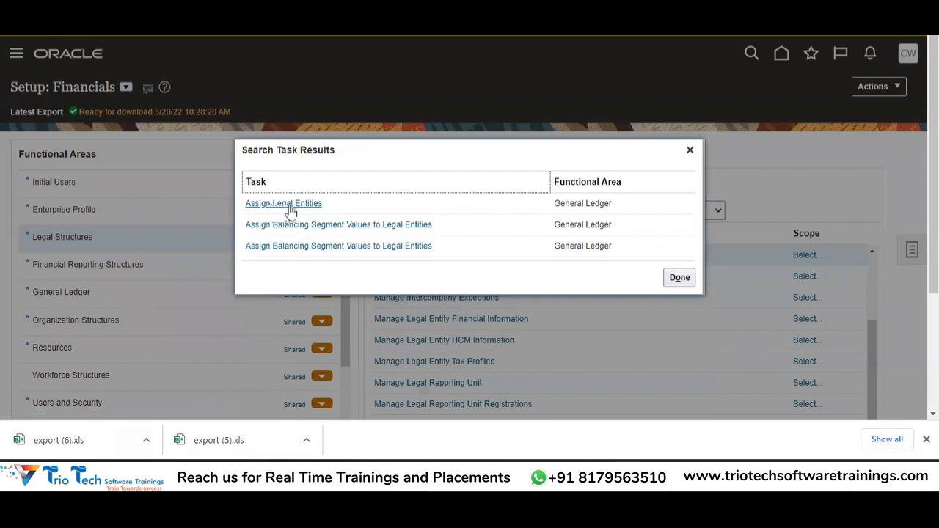
pyautogui.click(312, 204)
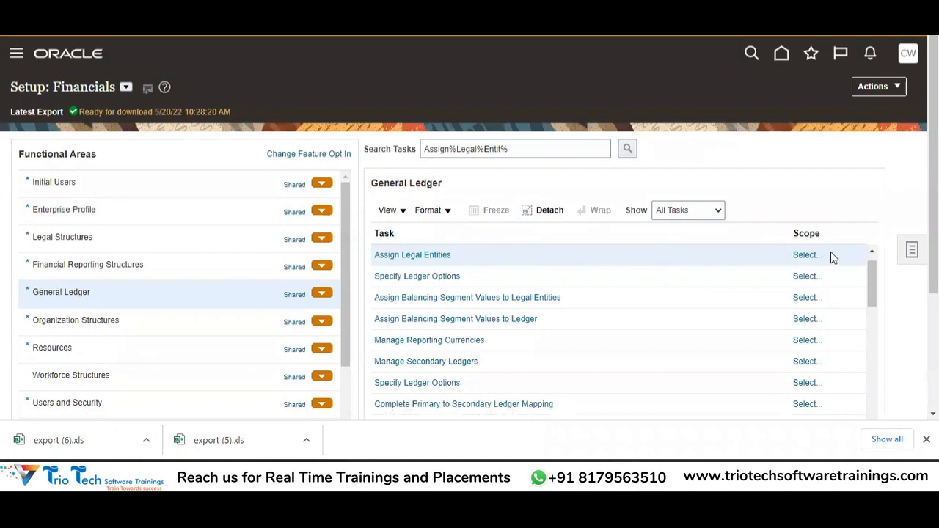
# Step: Set the task's Primary Ledger scope to Select and Add and go to the primary ledger list
pyautogui.click(810, 255)
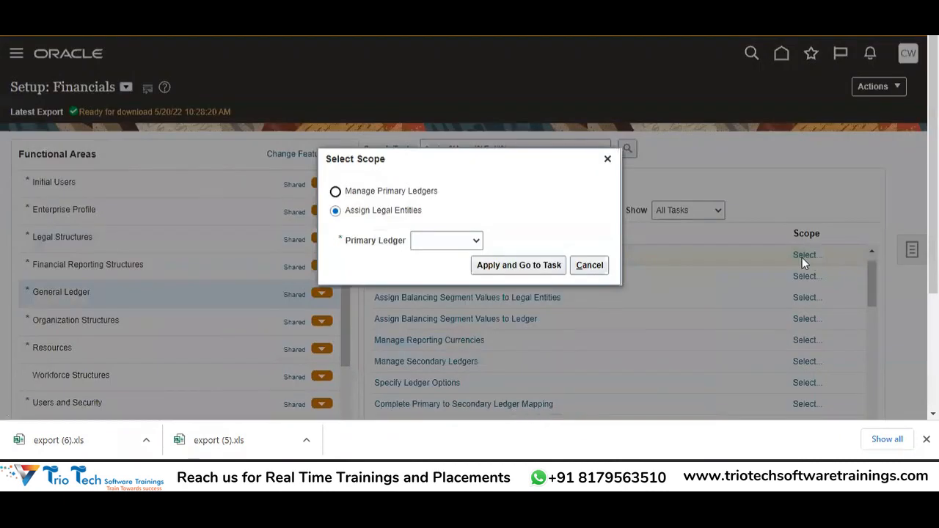
pyautogui.click(450, 245)
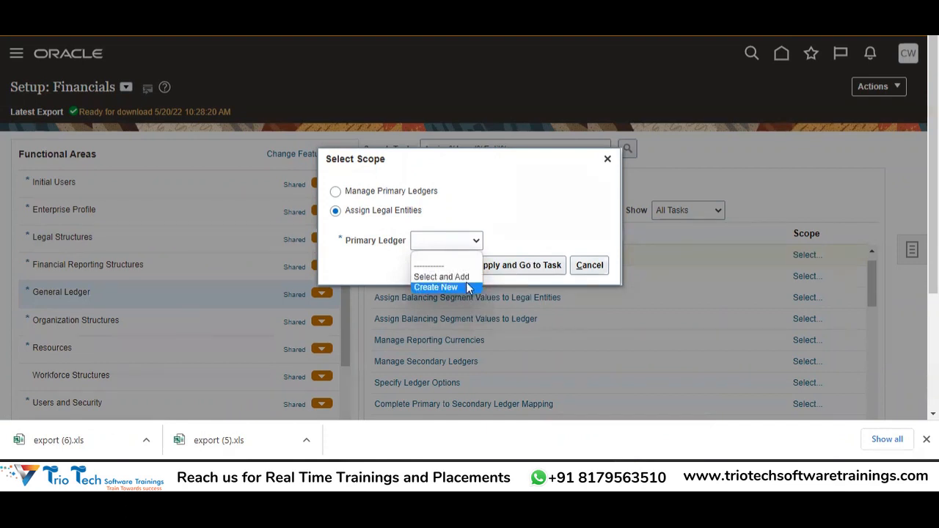
pyautogui.click(486, 68)
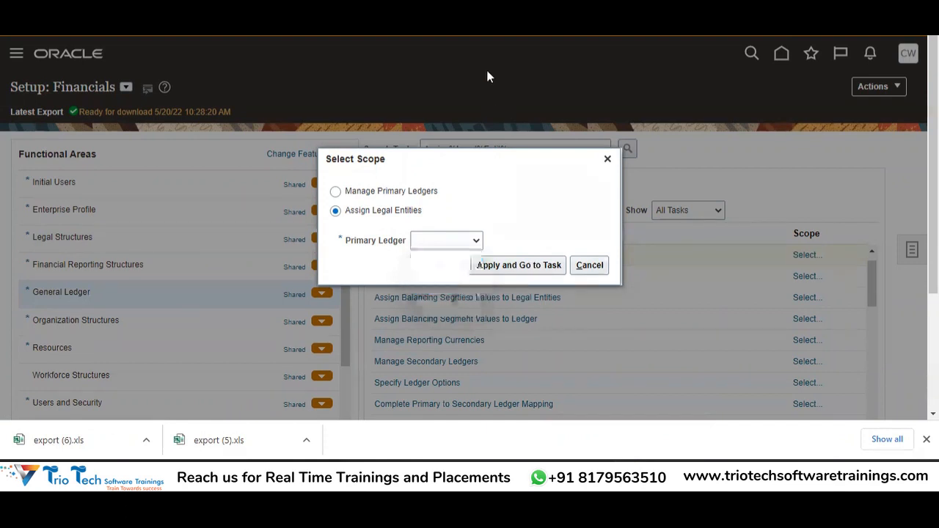
pyautogui.click(455, 246)
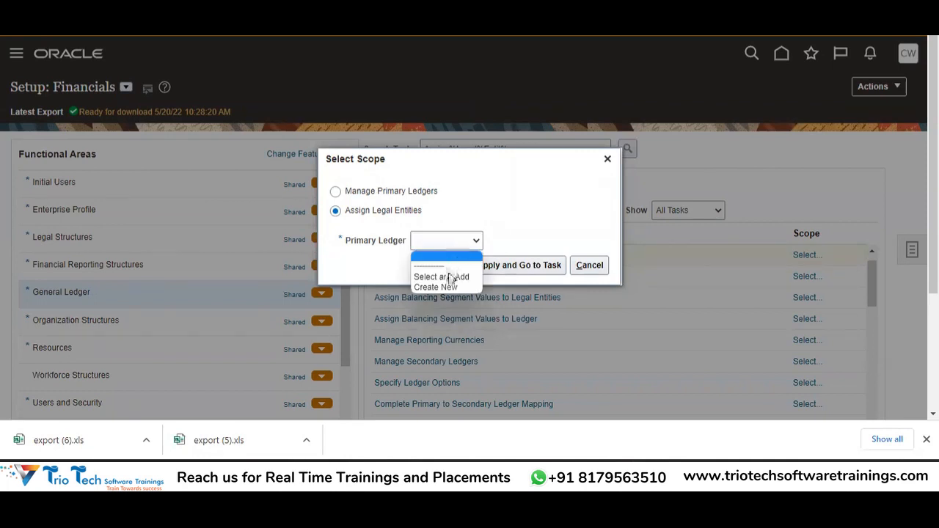
pyautogui.click(453, 277)
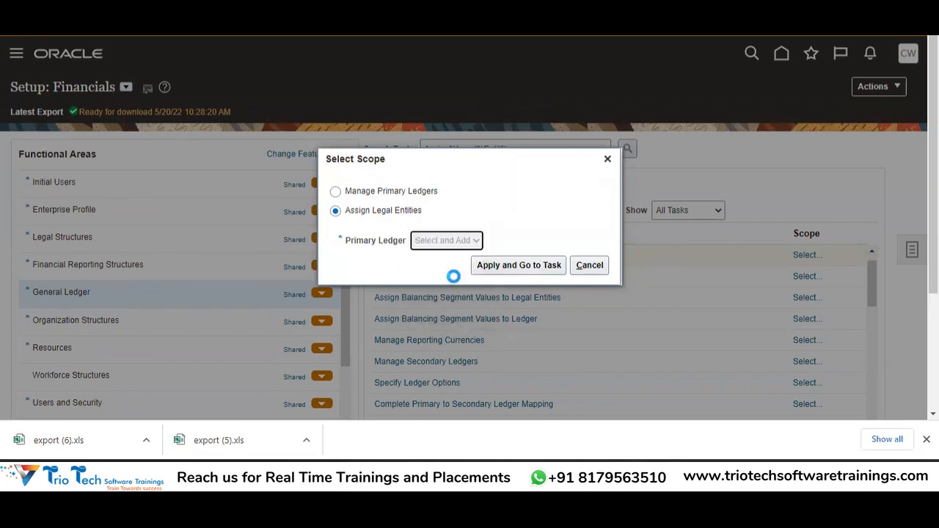
pyautogui.click(503, 271)
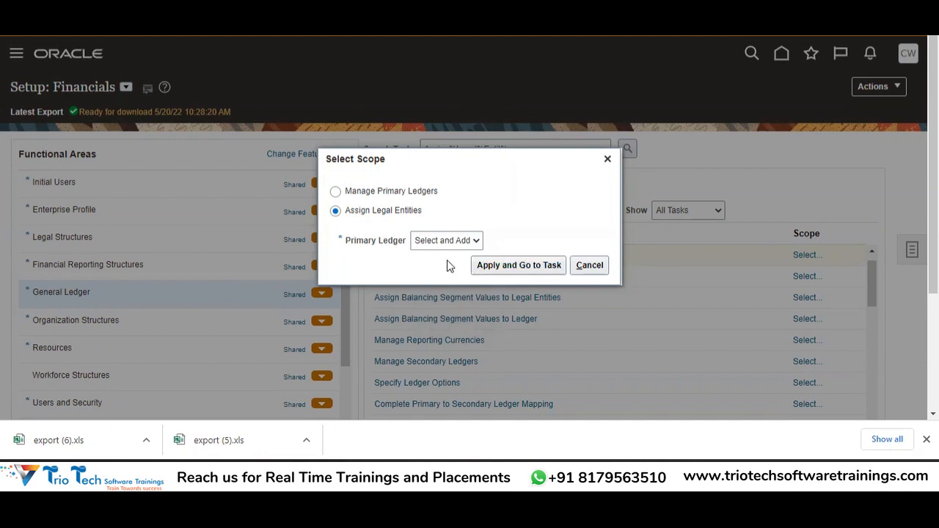
pyautogui.click(509, 270)
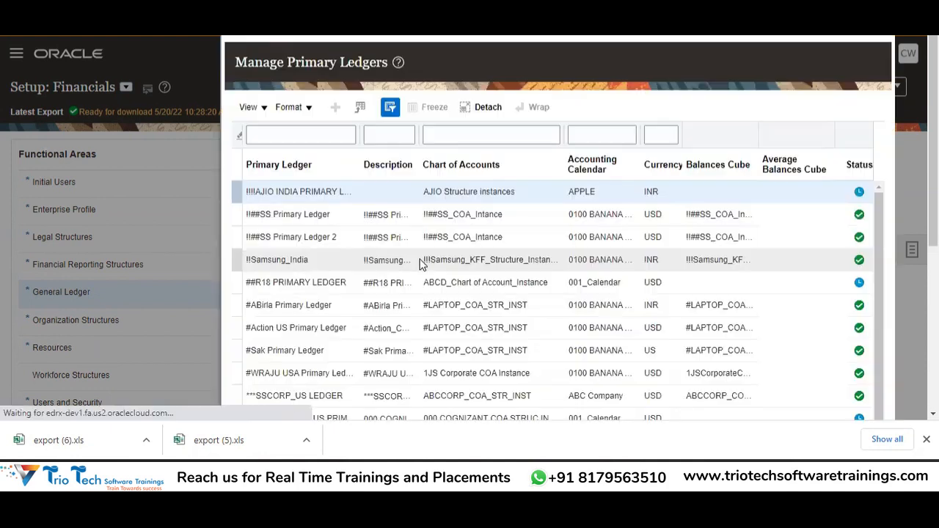
# Step: Filter primary ledgers by 'ABCCORP' and choose ABCCORP PRIMARY LEDGER as the scope
pyautogui.click(308, 136)
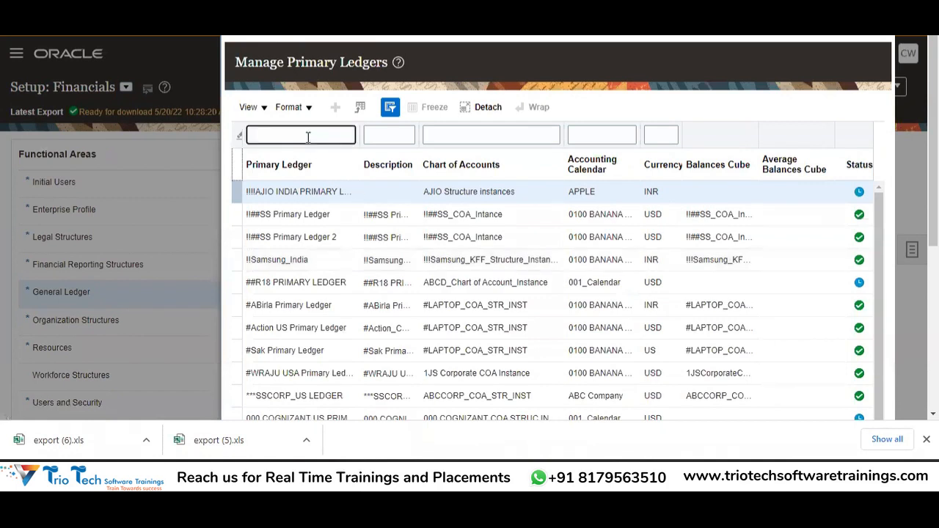
pyautogui.write('ABCCORP')
pyautogui.press('Return')
pyautogui.click(398, 271)
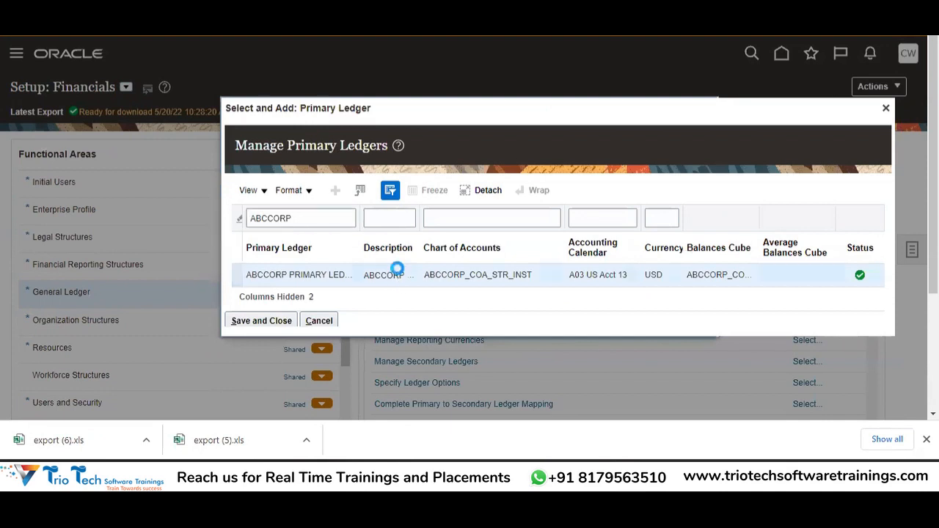
pyautogui.click(304, 220)
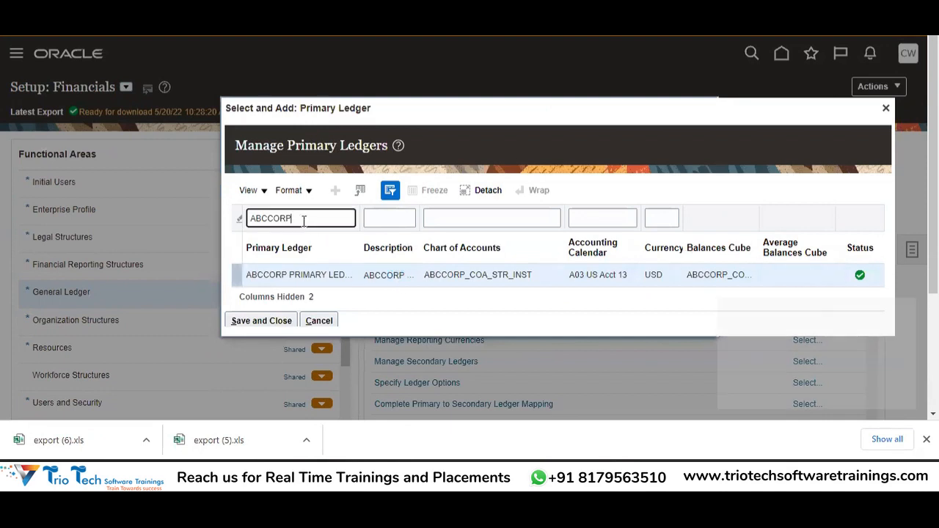
pyautogui.doubleClick(304, 221)
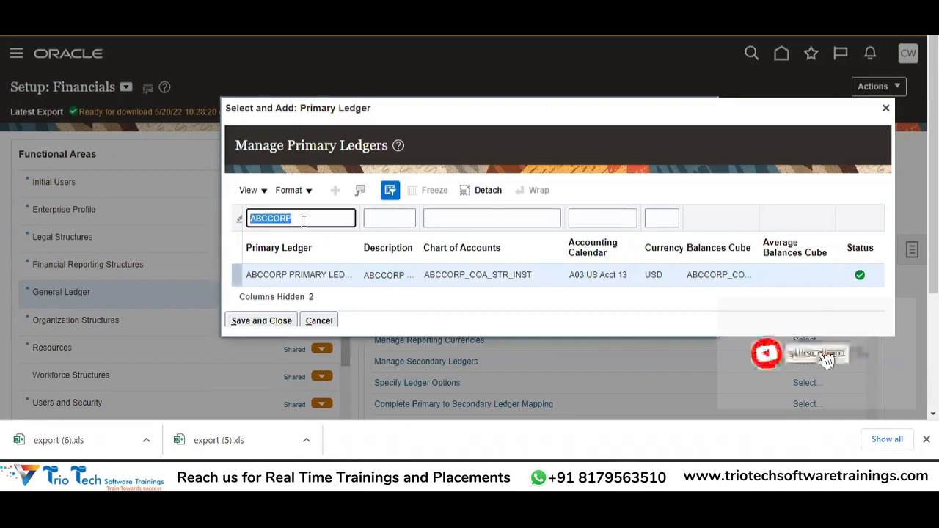
pyautogui.click(304, 221)
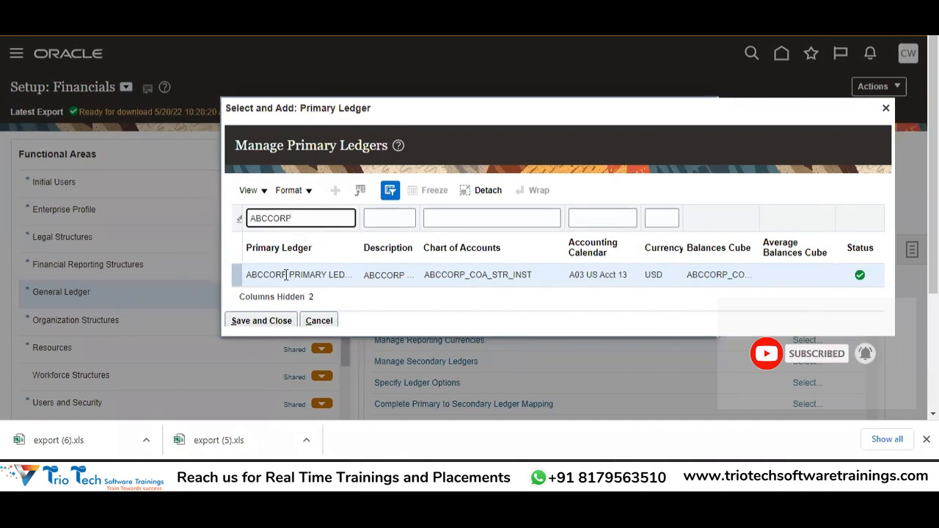
pyautogui.click(319, 273)
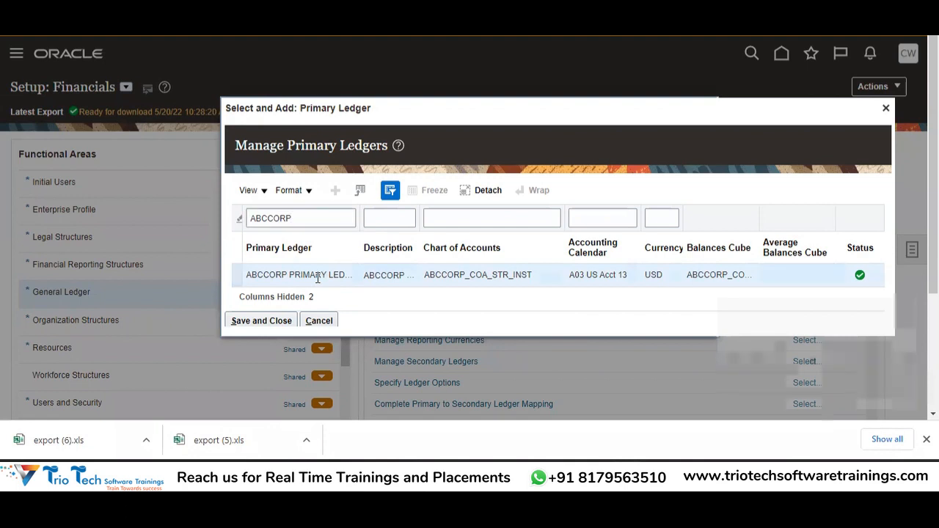
pyautogui.click(258, 320)
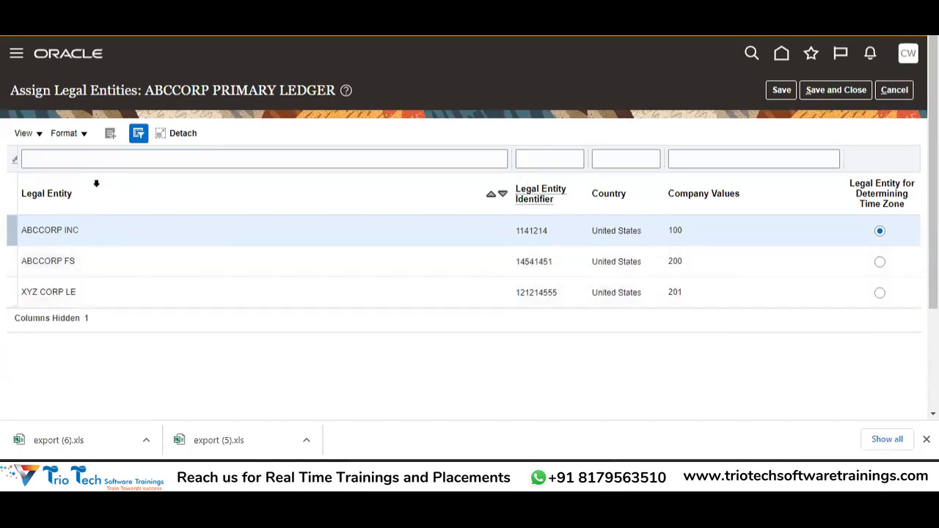
# Step: Search legal entities for 'ABCCORP LOG' and add ABCCORP LOGISTICS INC to the ledger's assignments
pyautogui.click(110, 134)
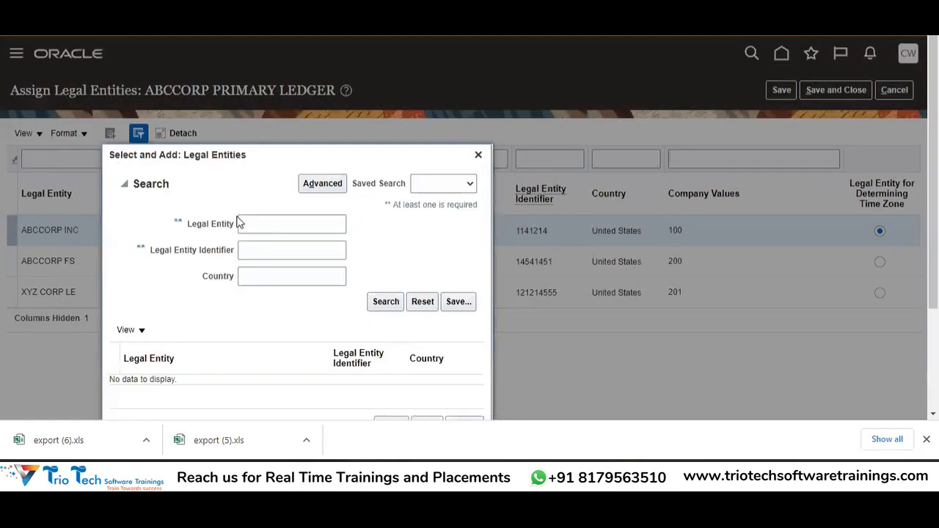
pyautogui.click(281, 223)
pyautogui.write('ABCCORP LOG')
pyautogui.press('Tab')
pyautogui.press('Tab')
pyautogui.press('Tab')
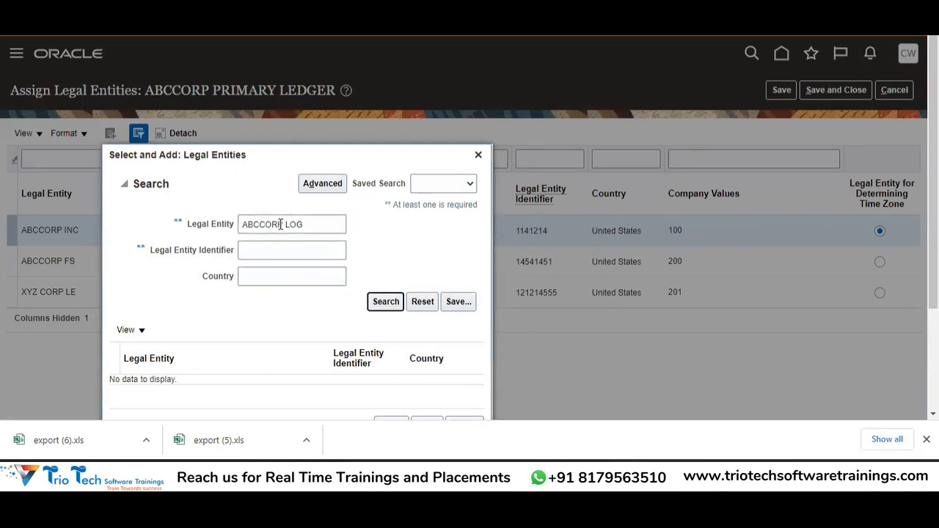
pyautogui.press('Return')
pyautogui.click(247, 387)
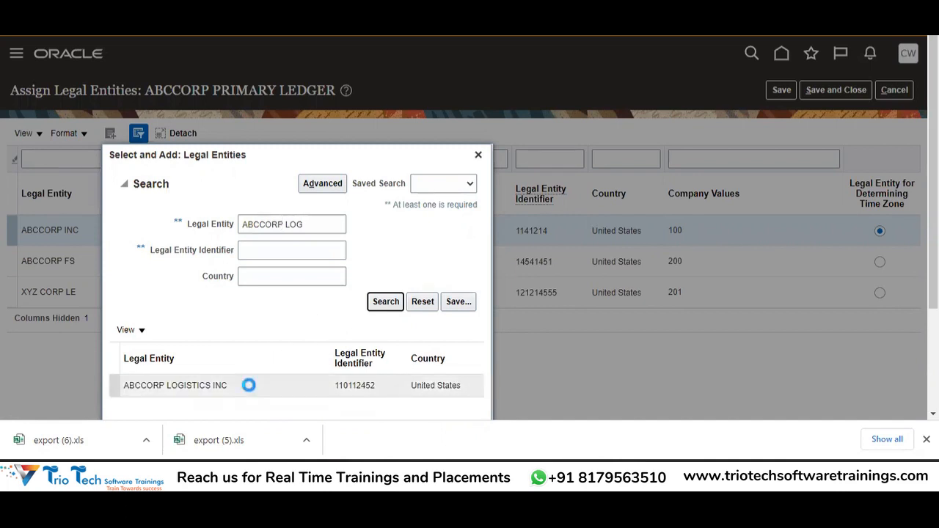
pyautogui.click(308, 223)
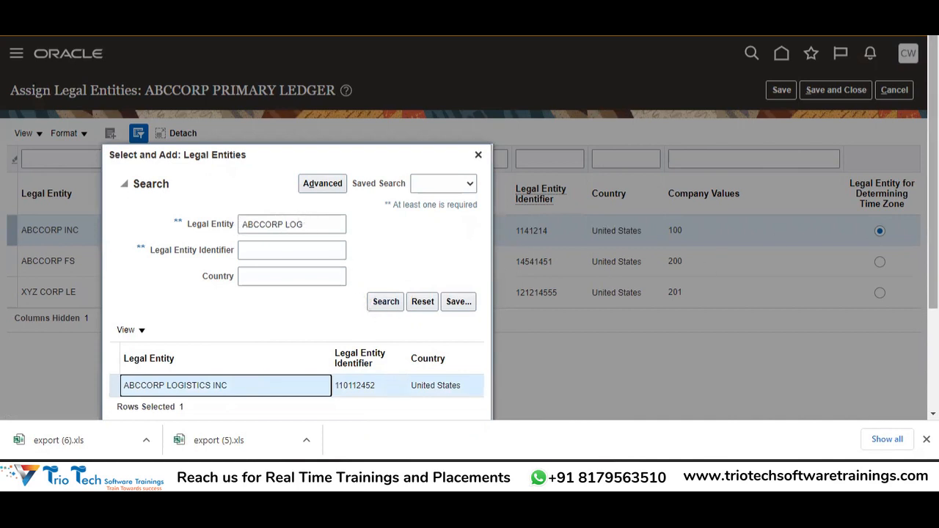
pyautogui.scroll(-2, 934, 220)
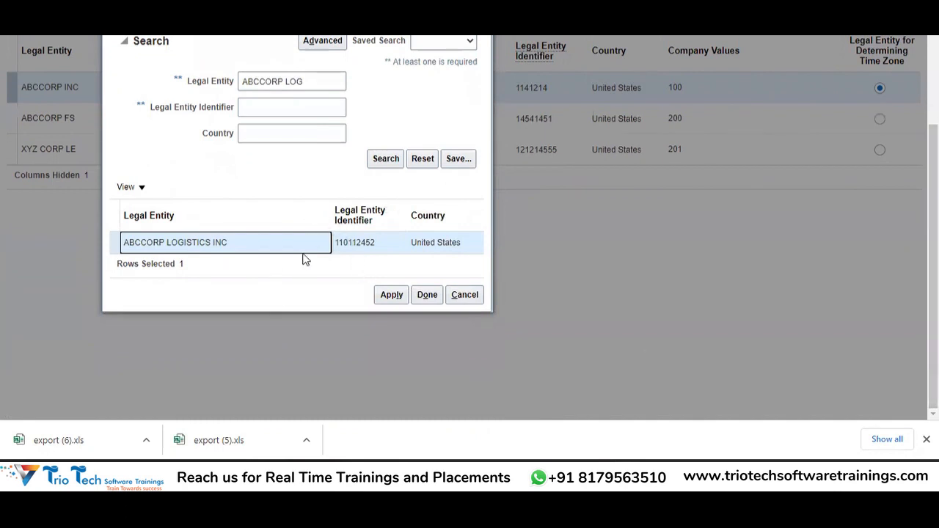
pyautogui.click(406, 296)
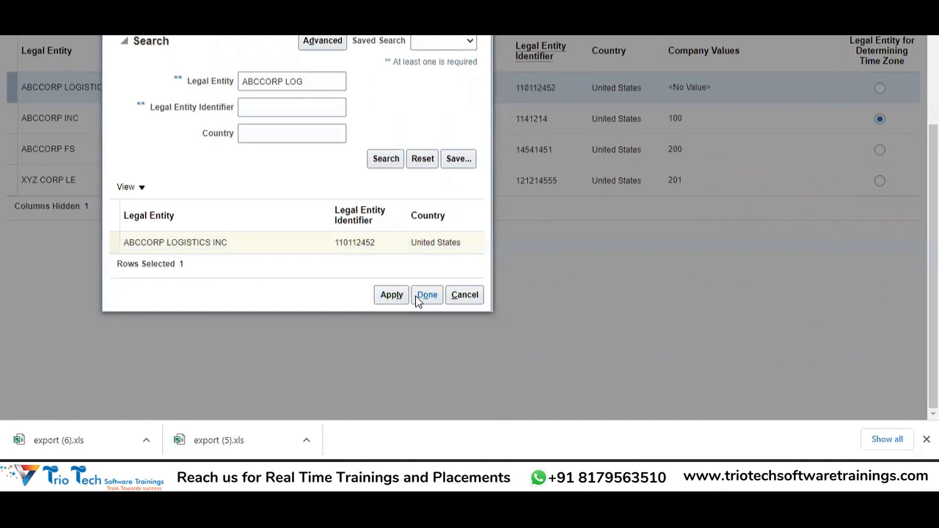
pyautogui.click(425, 295)
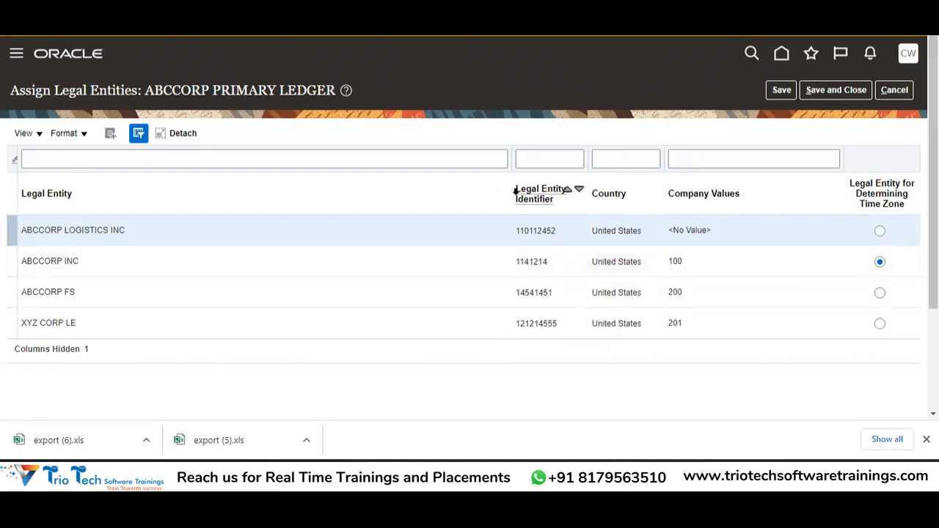
# Step: Save and close the legal entity assignments, which raises warning GL-781191
pyautogui.click(829, 90)
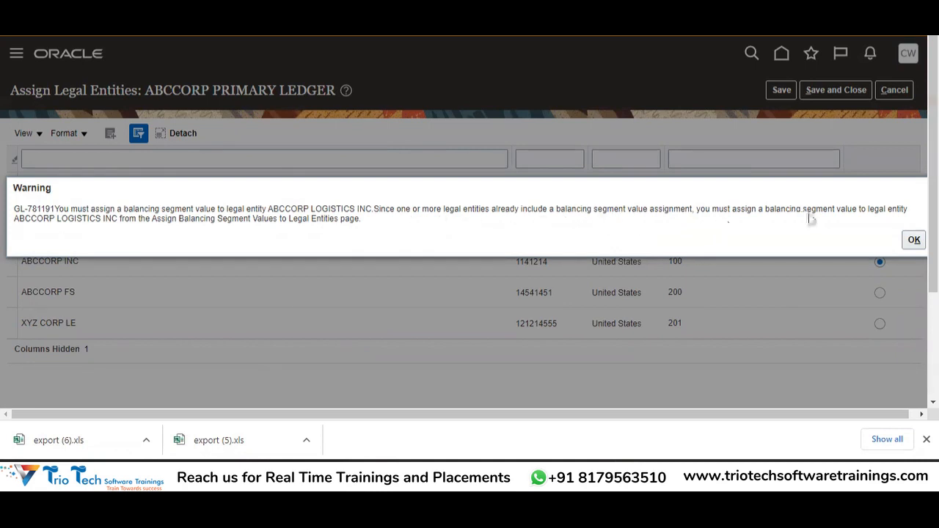
# Step: Acknowledge warning GL-781191 about ABCCORP LOGISTICS INC's missing balancing segment value
pyautogui.click(914, 241)
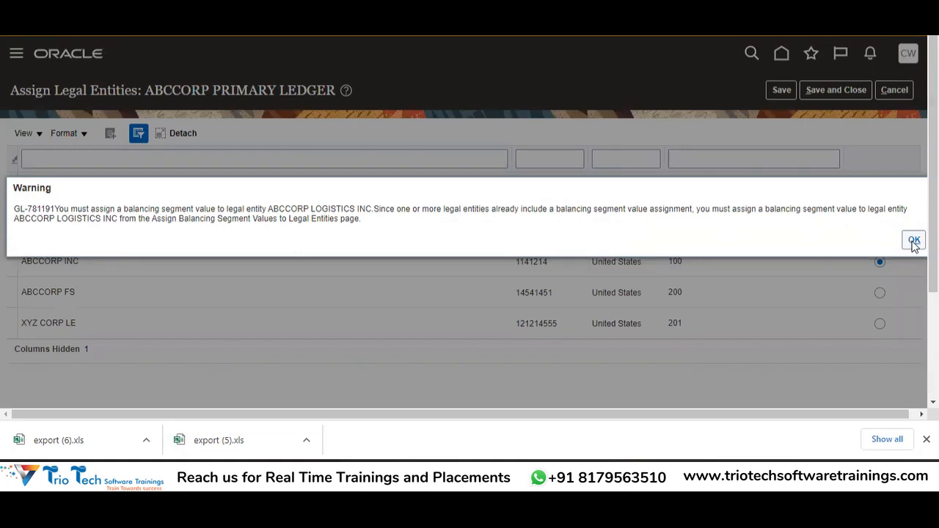
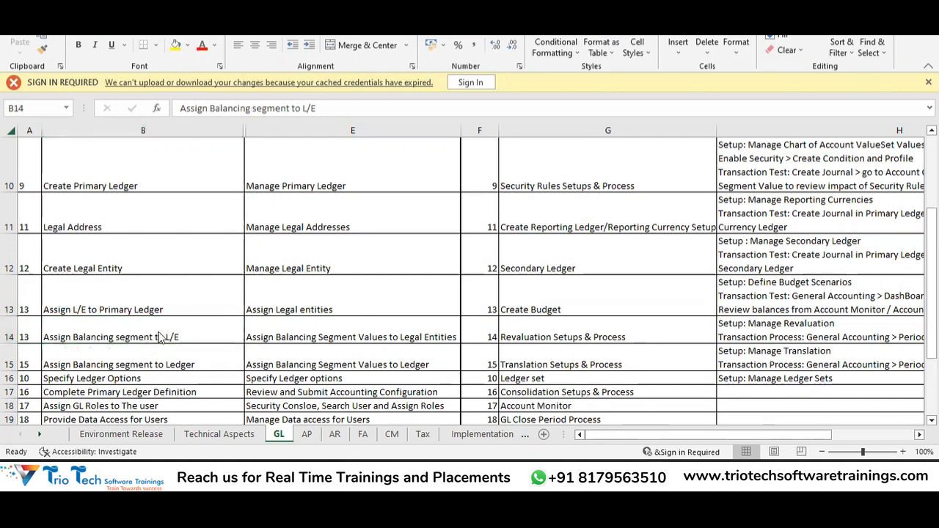
# Step: Leave the Excel GL steps sheet at 'Assign Balancing segment to L/E' and return to Oracle Setup: Financials
pyautogui.hotkey('alt', 'Tab')
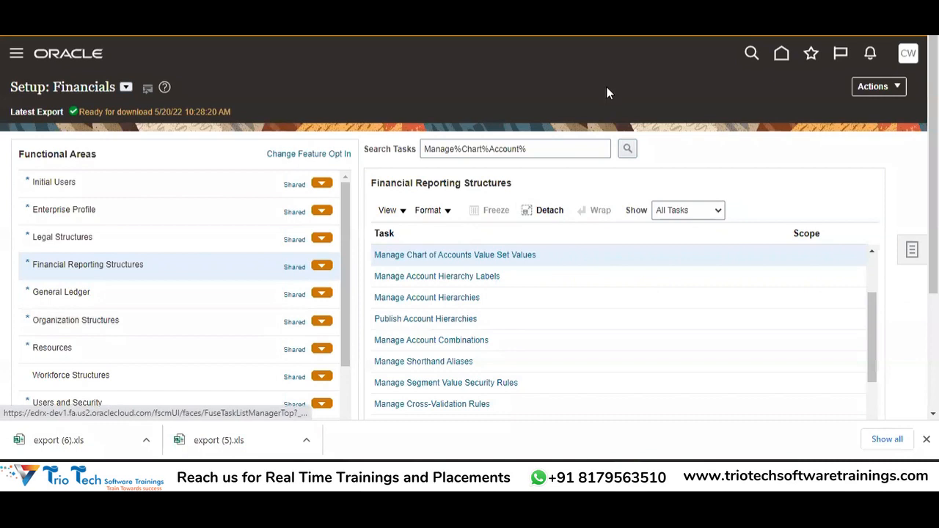
# Step: Search tasks for 'Assign%Legal%B' and dismiss the no-tasks-found message
pyautogui.moveTo(553, 148); pyautogui.dragTo(382, 148)
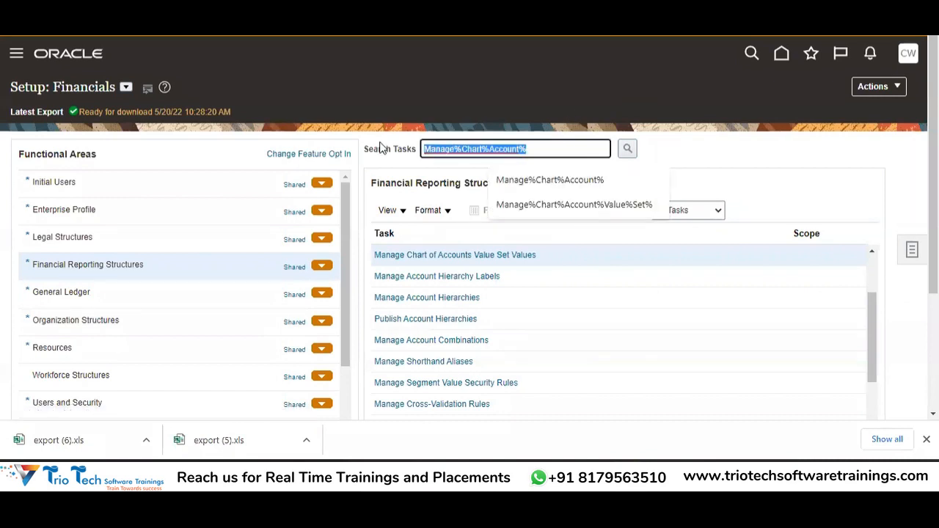
pyautogui.write('Mana')
pyautogui.press('BackSpace')
pyautogui.press('BackSpace')
pyautogui.press('BackSpace')
pyautogui.write('A')
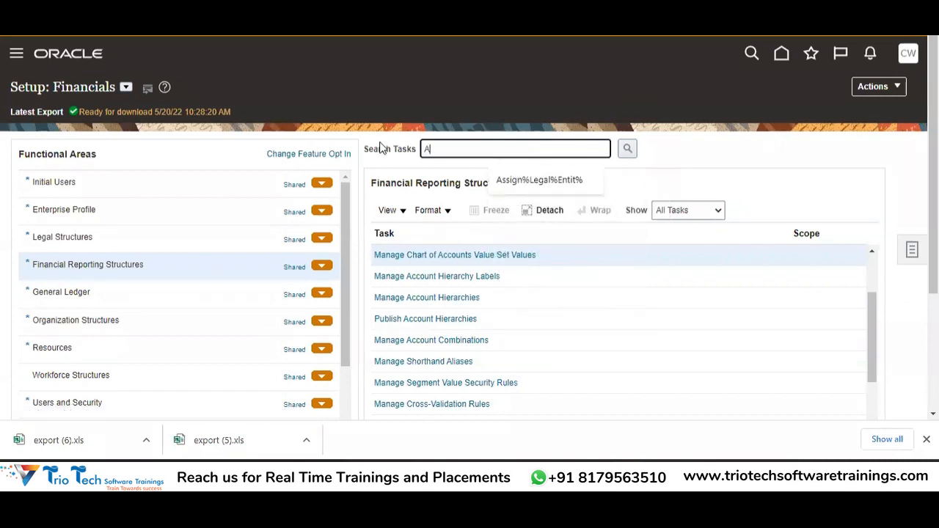
pyautogui.write('ssign%Legal%Balanc')
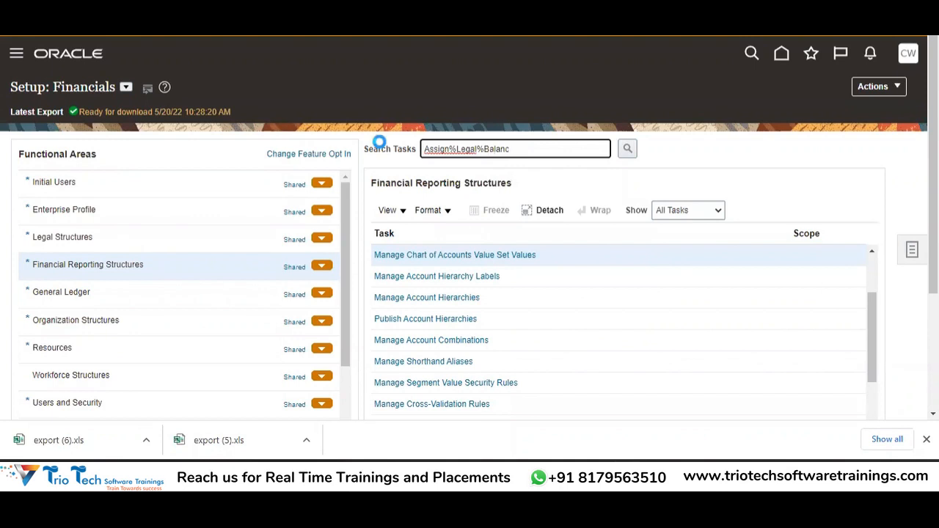
pyautogui.press('Tab')
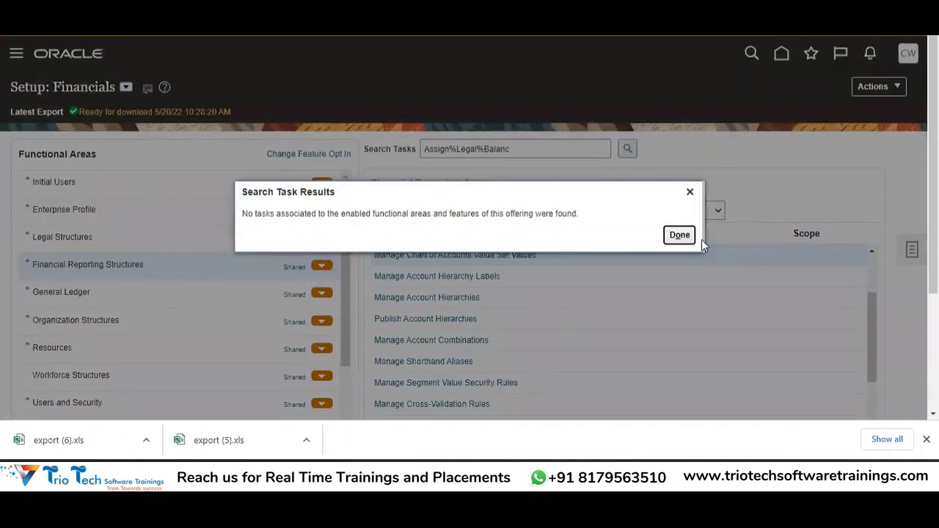
pyautogui.click(680, 235)
pyautogui.click(658, 233)
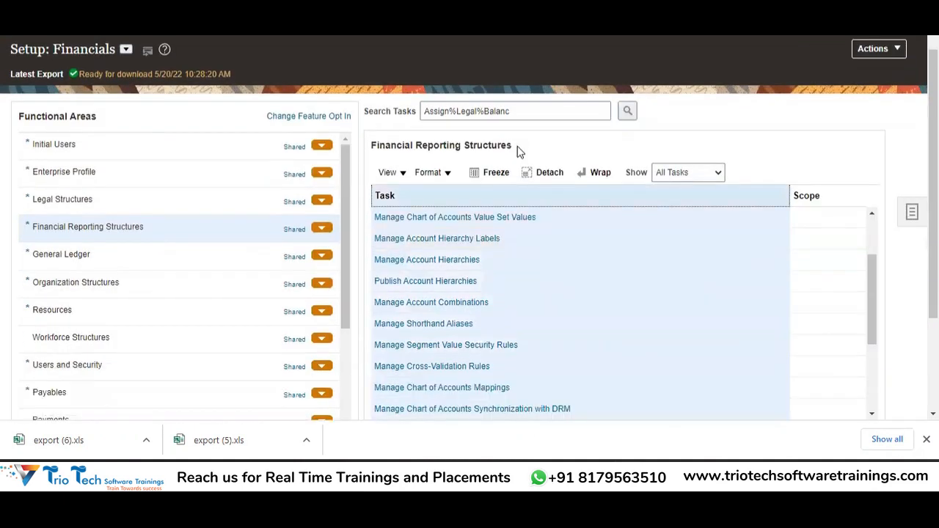
# Step: Search tasks for 'Assign%Legal%' and open Assign Balancing Segment Values to Legal Entities
pyautogui.click(526, 117)
pyautogui.press('BackSpace')
pyautogui.press('BackSpace')
pyautogui.press('BackSpace')
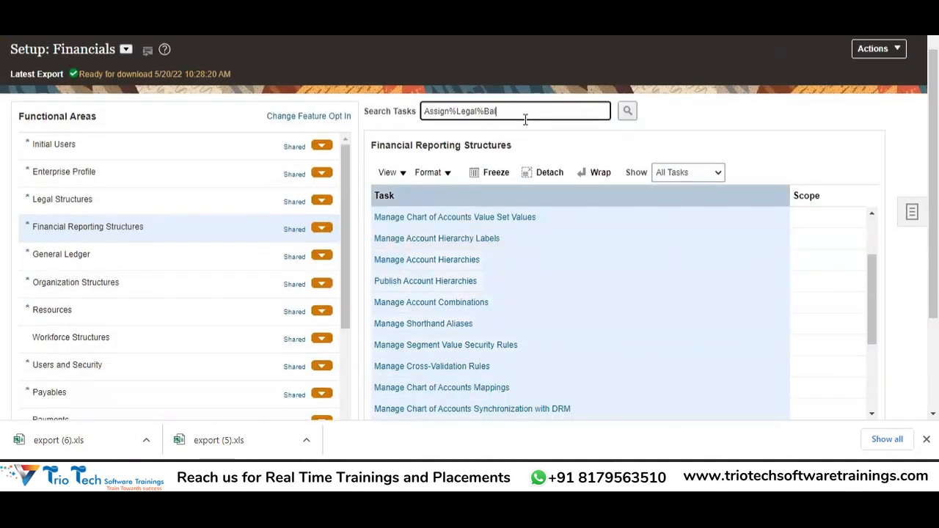
pyautogui.hotkey('ctrl', 'a')
pyautogui.click(526, 118)
pyautogui.press('BackSpace')
pyautogui.press('BackSpace')
pyautogui.press('BackSpace')
pyautogui.press('Tab')
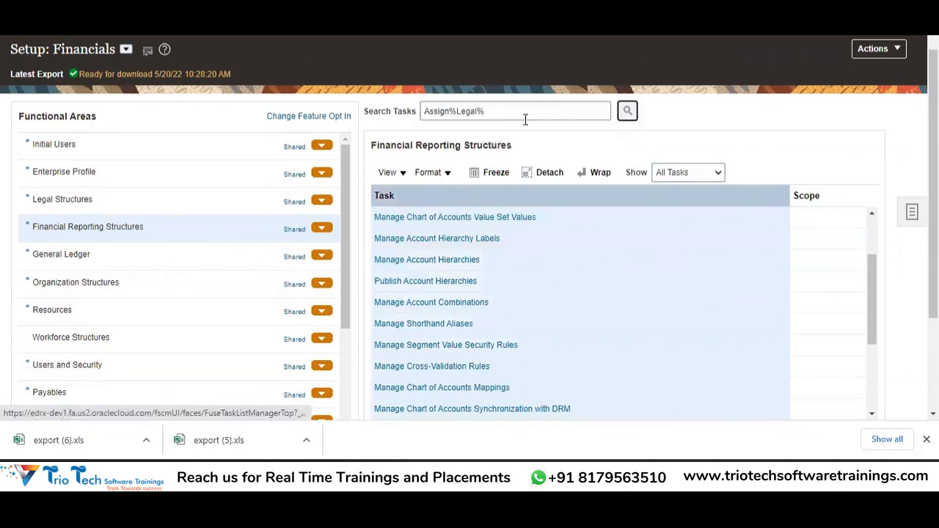
pyautogui.press('Return')
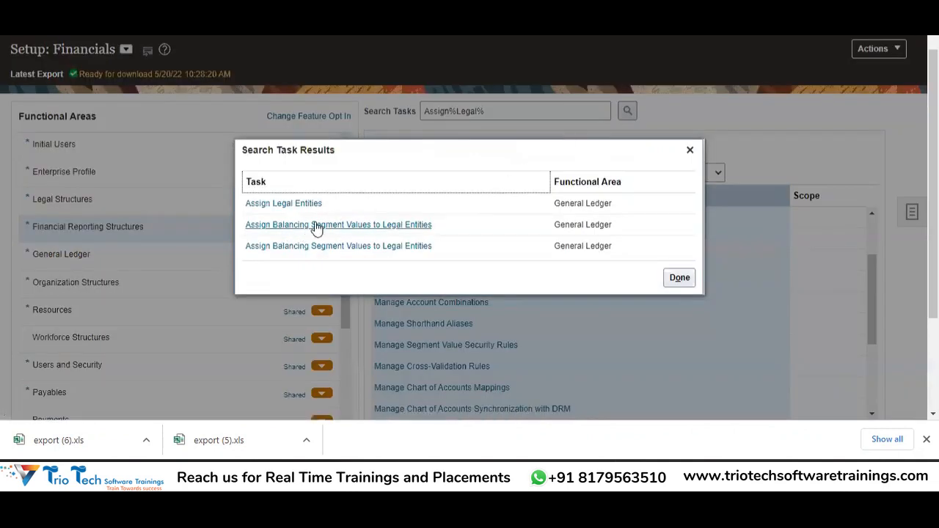
pyautogui.click(410, 225)
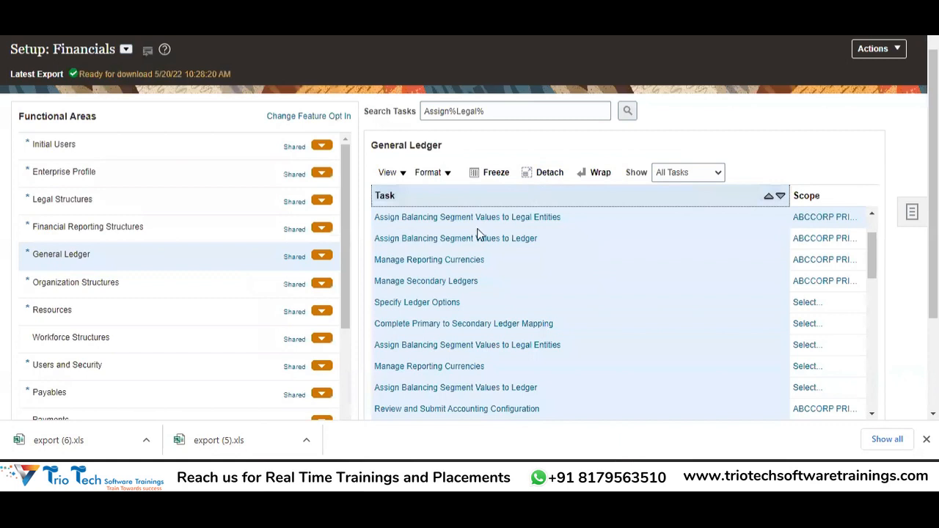
# Step: Review the balancing segment assignments for the ABCCORP ledger scope, then cancel back to the task list
pyautogui.click(550, 279)
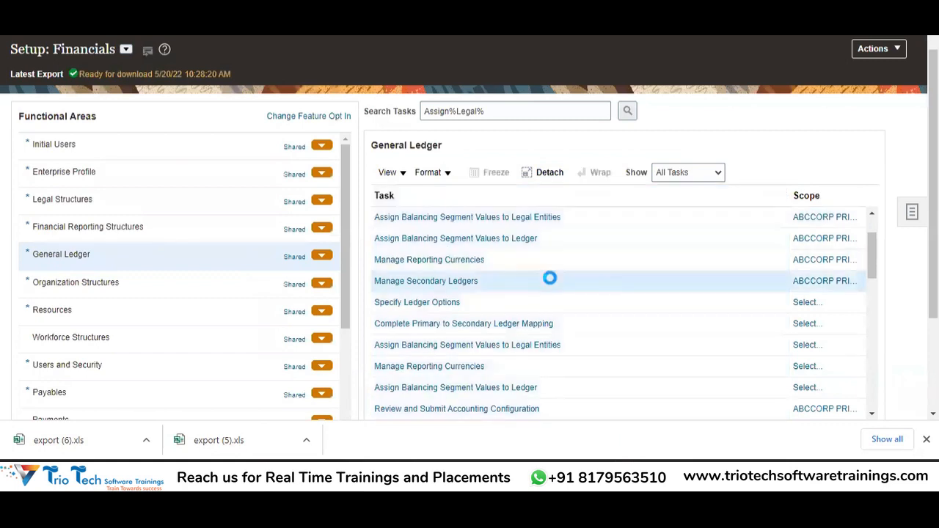
pyautogui.click(539, 218)
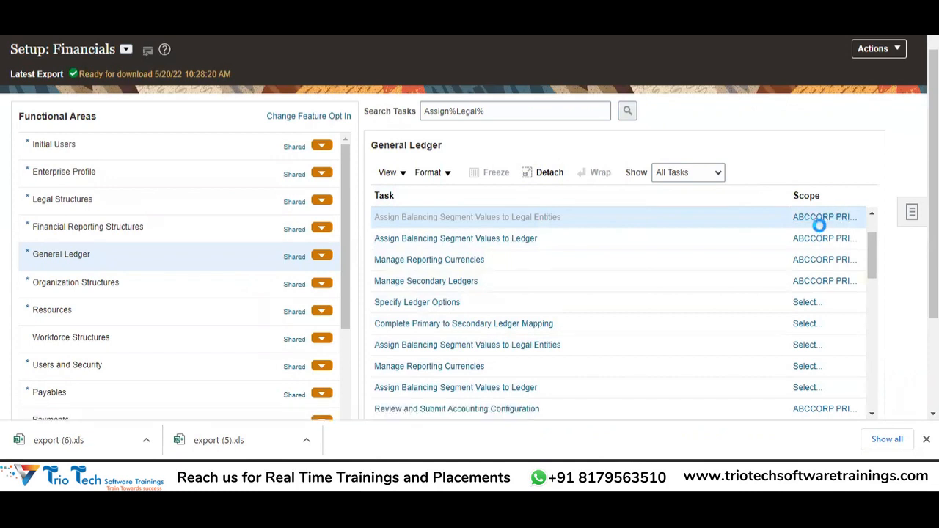
pyautogui.click(819, 225)
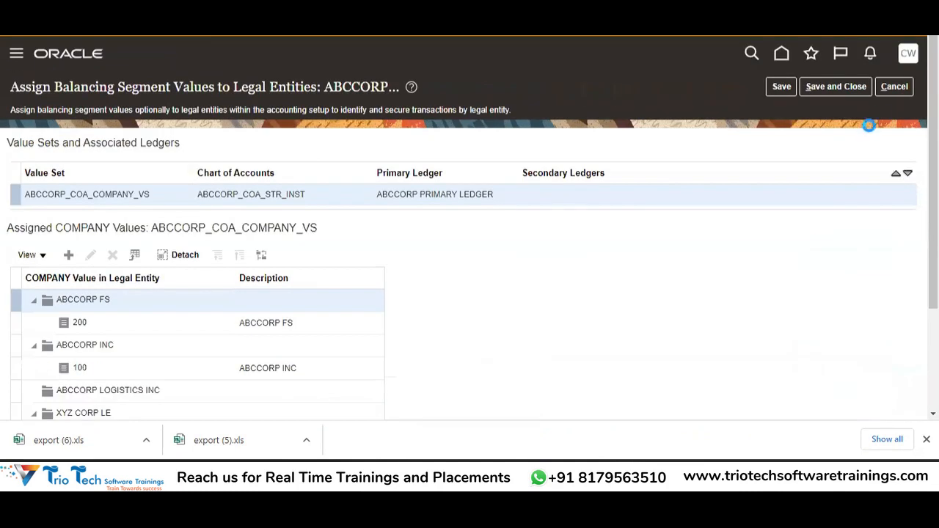
pyautogui.click(894, 88)
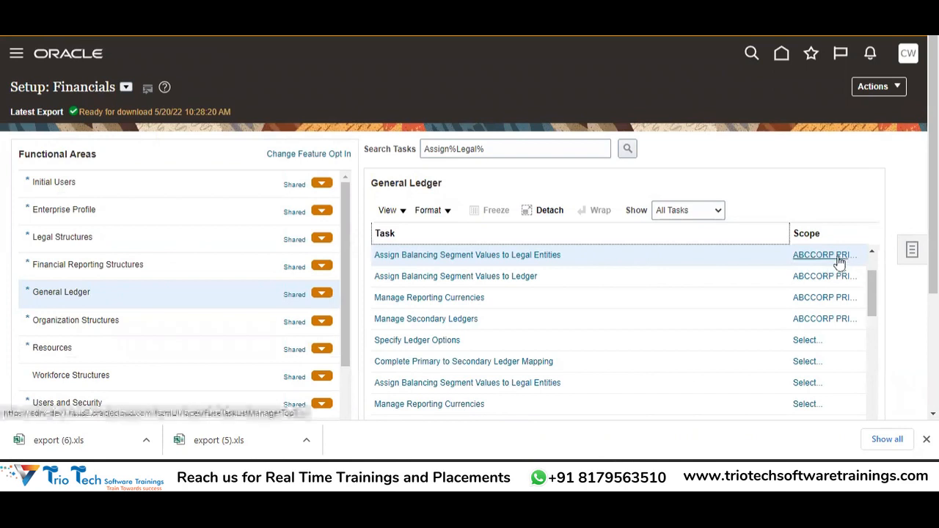
pyautogui.moveTo(842, 260)
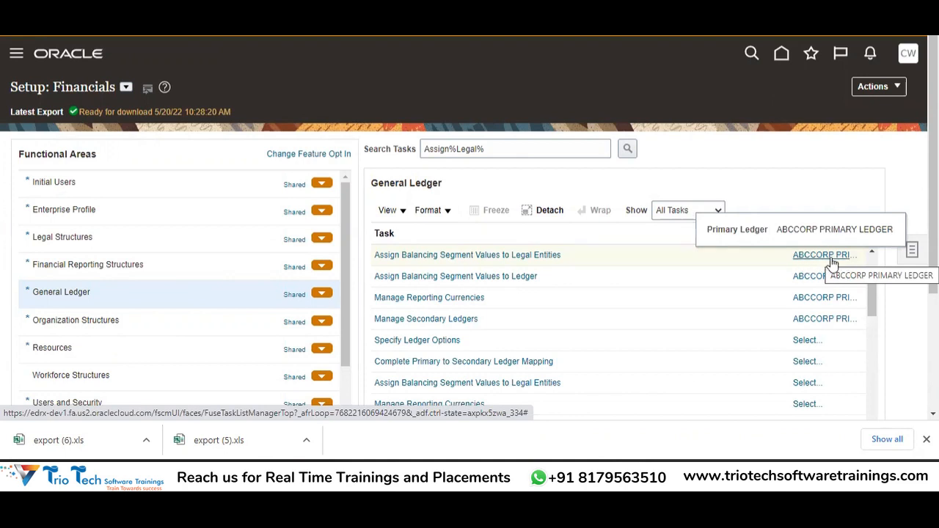
# Step: Set the task's Primary Ledger scope to Select and Add and apply it
pyautogui.click(823, 260)
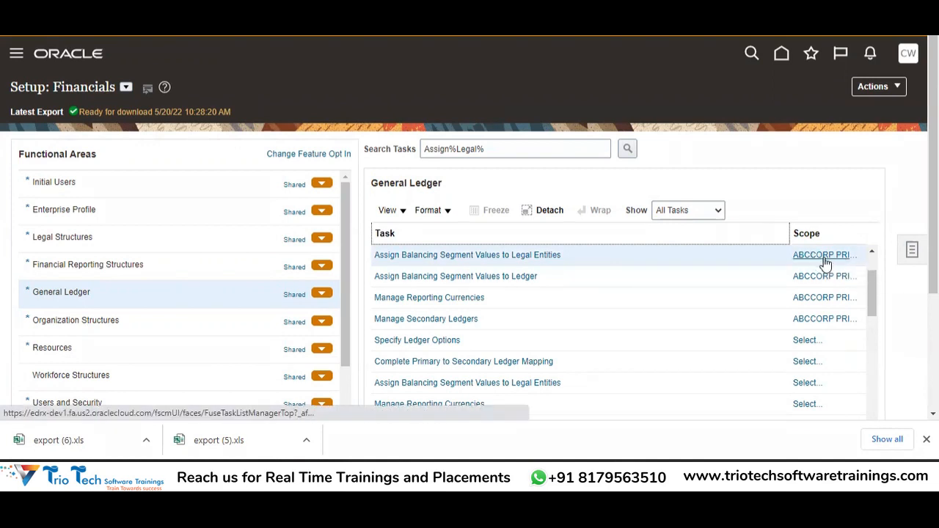
pyautogui.click(824, 257)
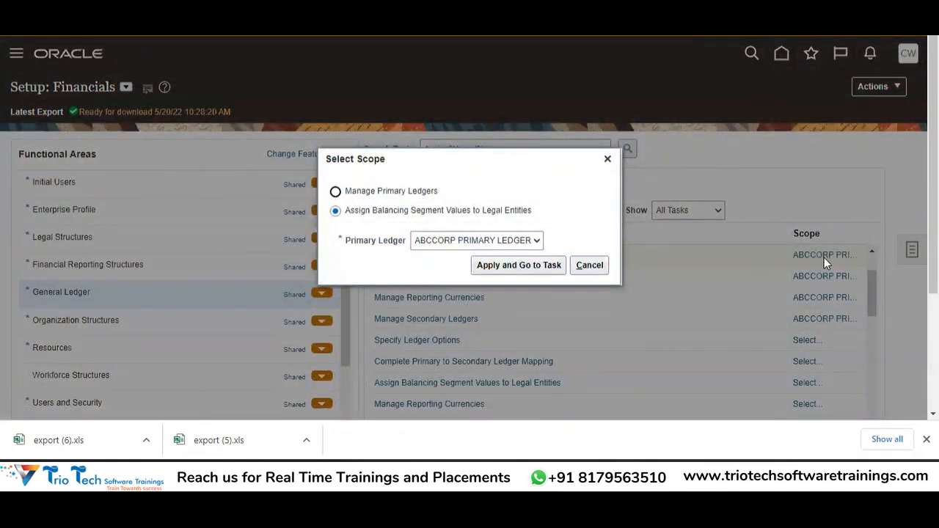
pyautogui.click(607, 160)
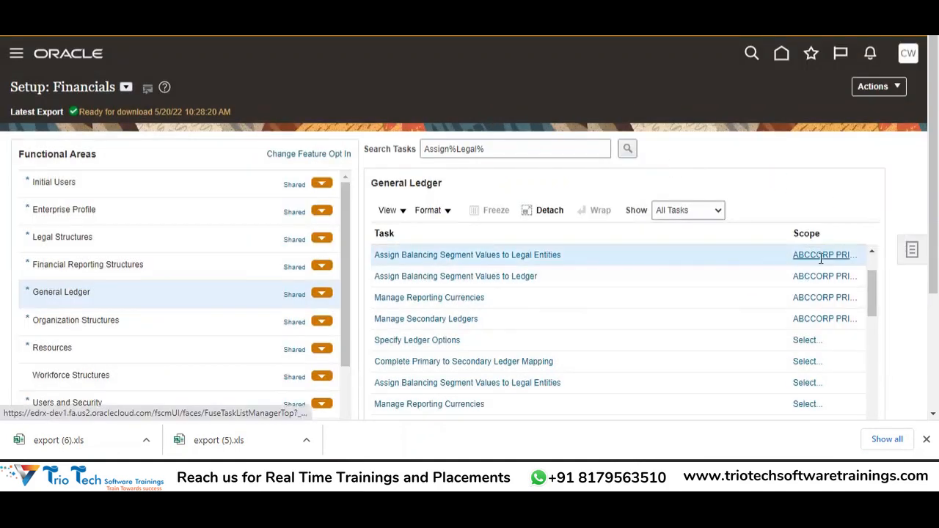
pyautogui.click(821, 255)
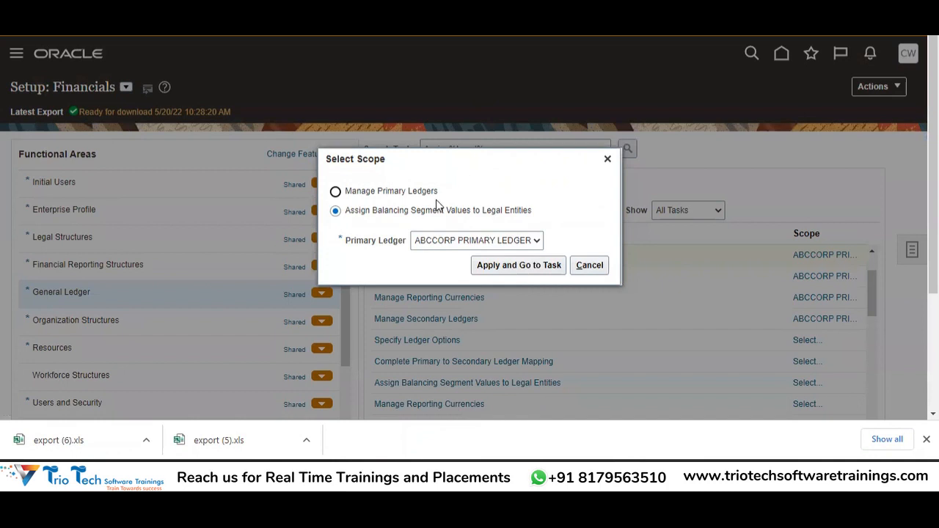
pyautogui.click(419, 246)
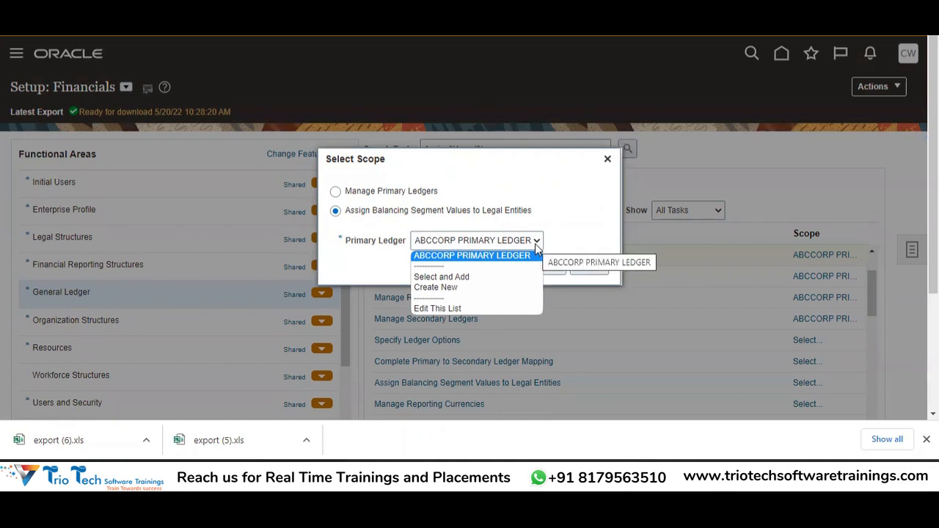
pyautogui.click(442, 277)
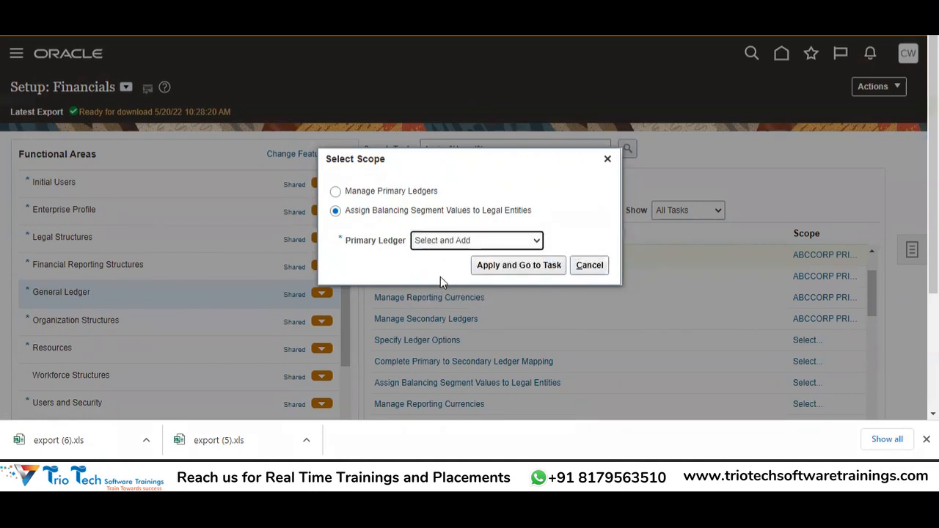
pyautogui.click(498, 271)
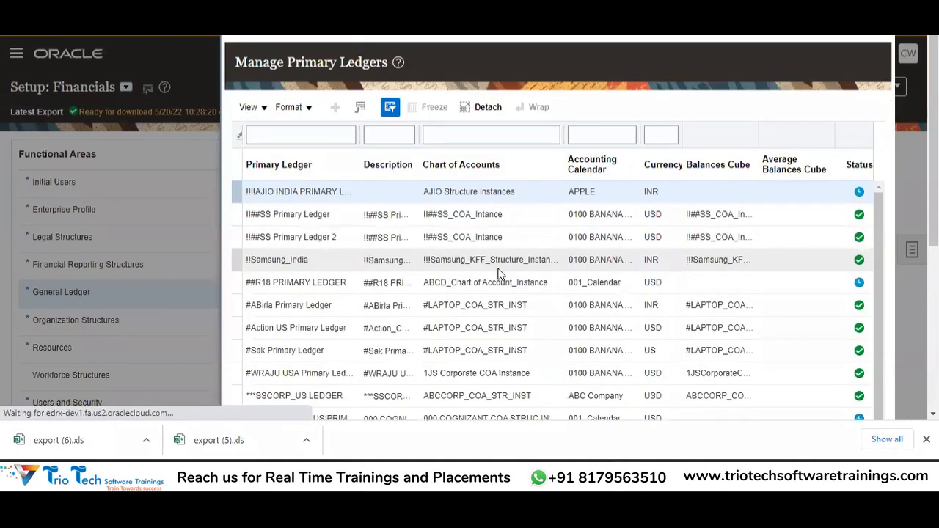
# Step: Choose #Action US Primary Ledger as the scope, save, then leave its assignment page unchanged
pyautogui.click(299, 136)
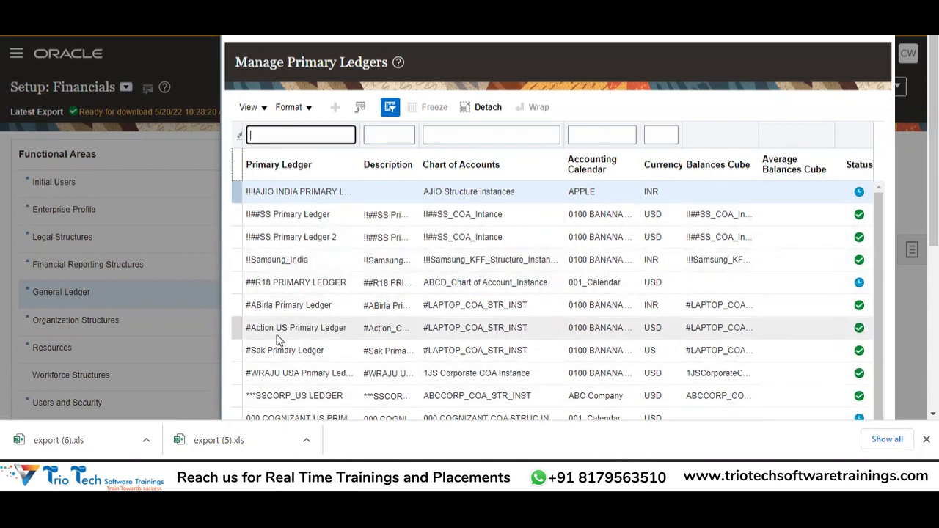
pyautogui.click(335, 332)
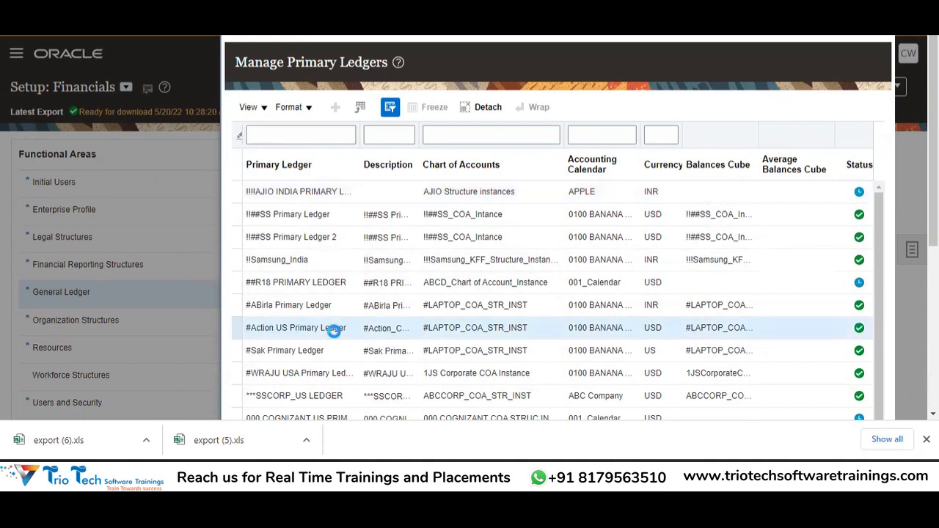
pyautogui.scroll(-2, 334, 332)
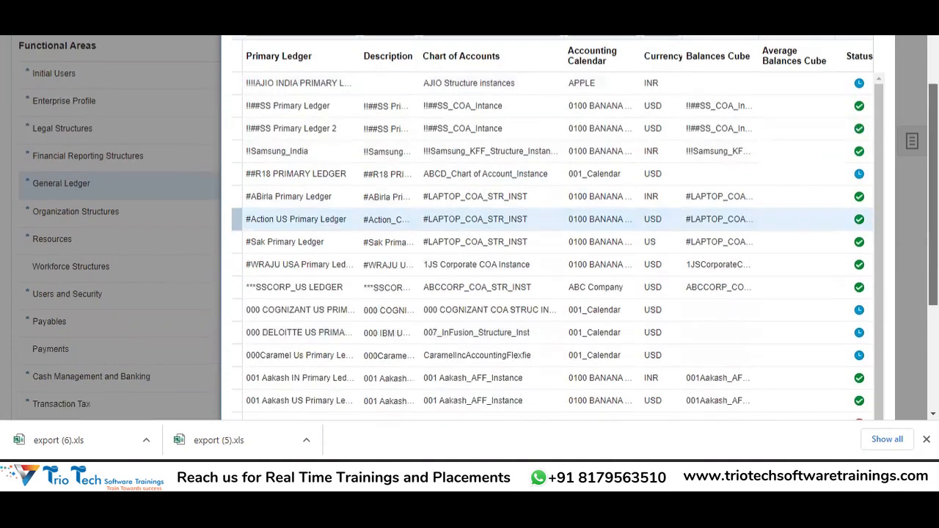
pyautogui.scroll(-3, 361, 359)
pyautogui.click(258, 384)
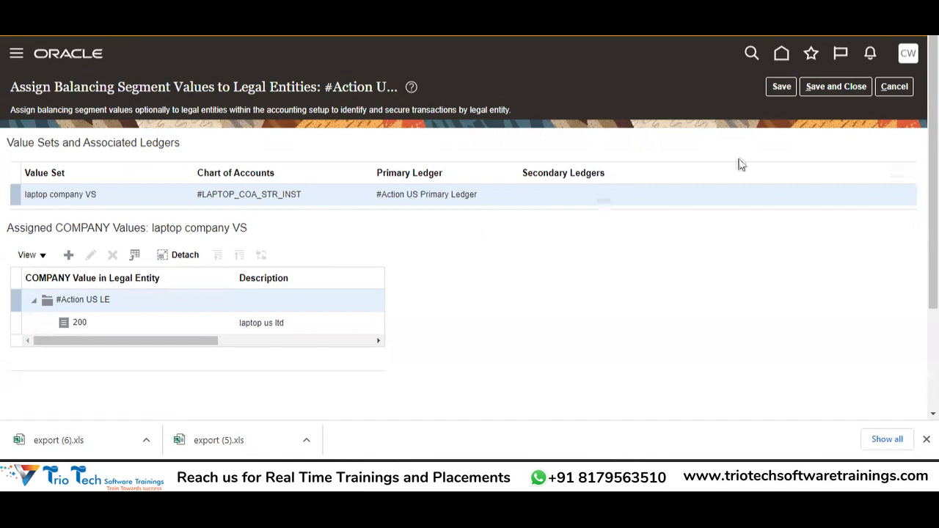
pyautogui.click(895, 86)
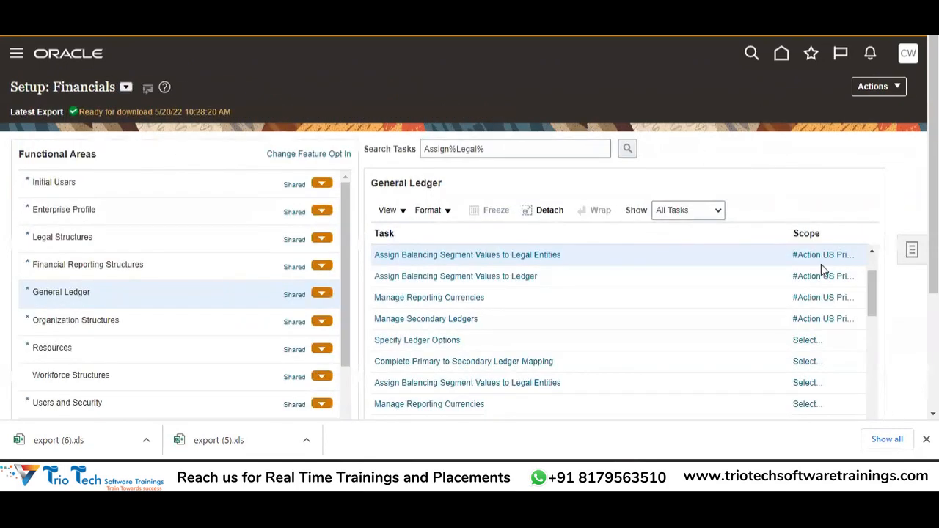
# Step: Rescope the legal-entity balancing task with Primary Ledger set to Select and Add, and apply
pyautogui.click(825, 255)
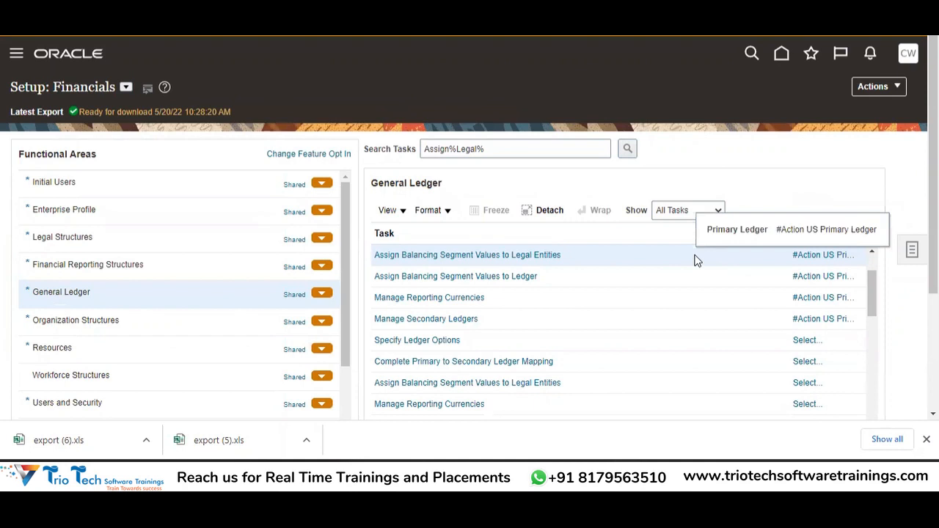
pyautogui.click(566, 256)
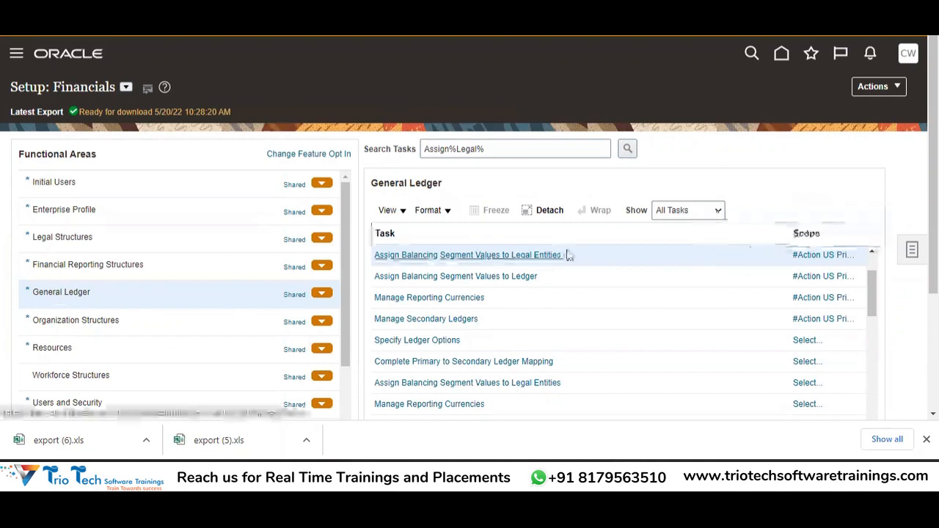
pyautogui.click(822, 256)
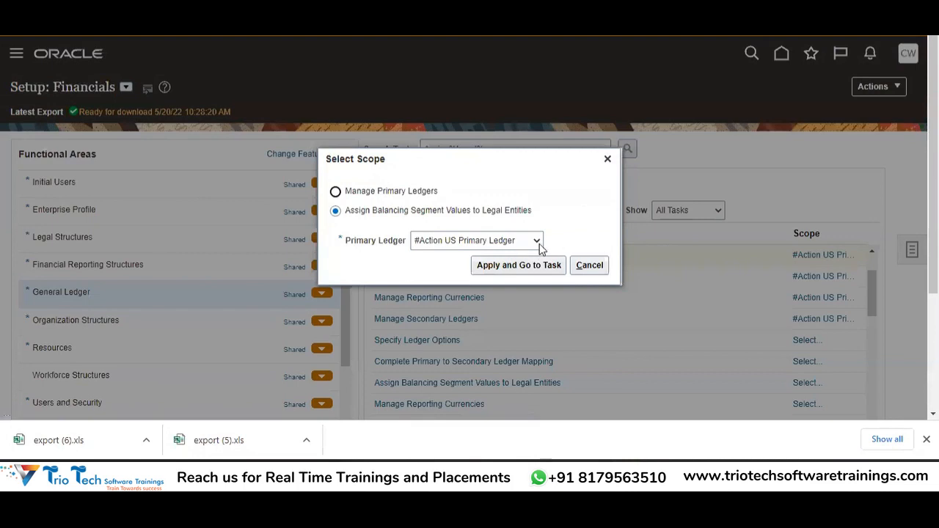
pyautogui.click(533, 243)
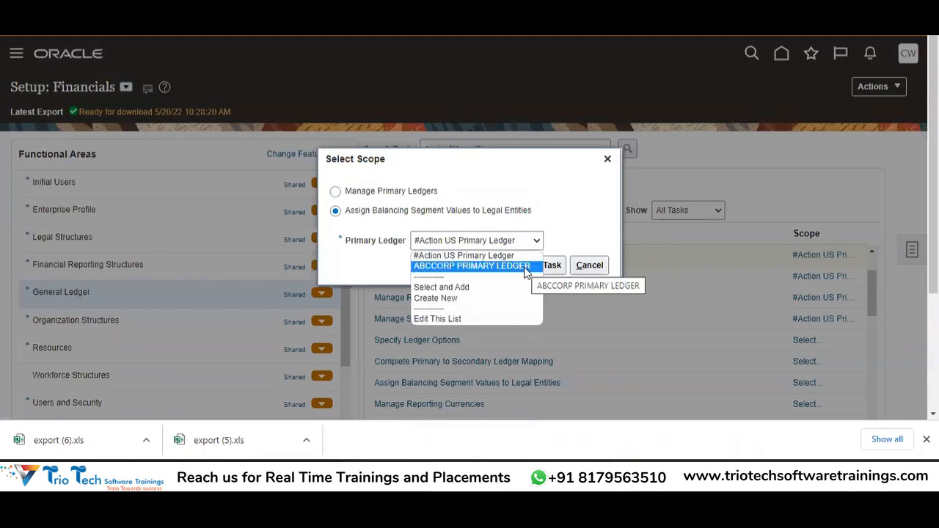
pyautogui.click(461, 288)
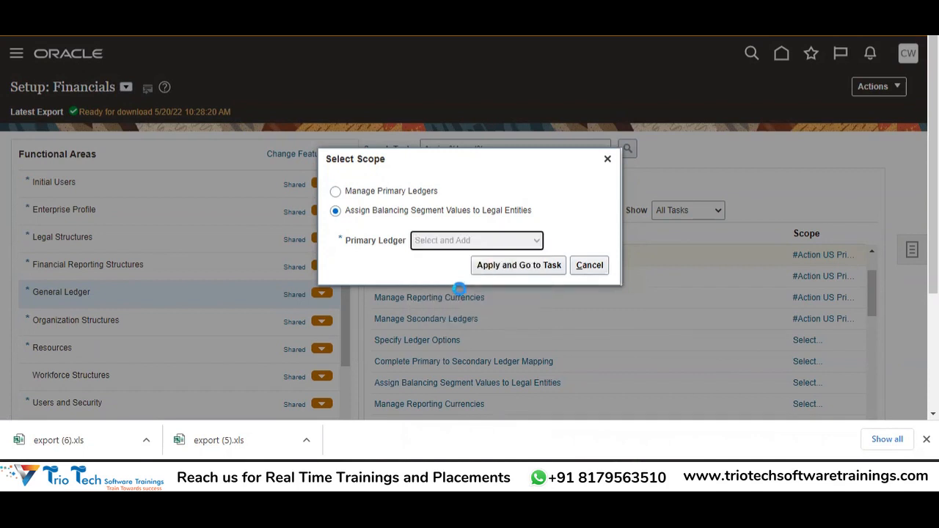
pyautogui.click(513, 265)
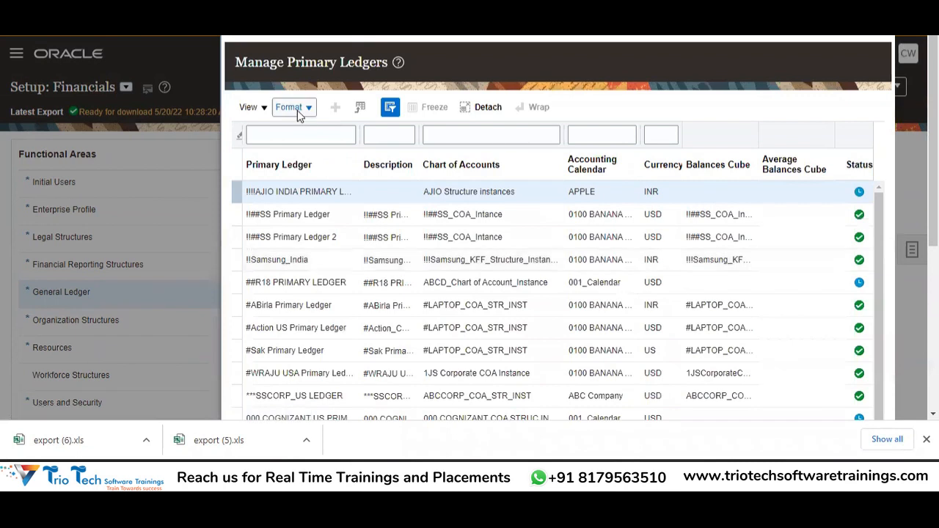
# Step: Filter primary ledgers by 'ABCCORP' and confirm ABCCORP PRIMARY LEDGER as the task scope
pyautogui.click(296, 135)
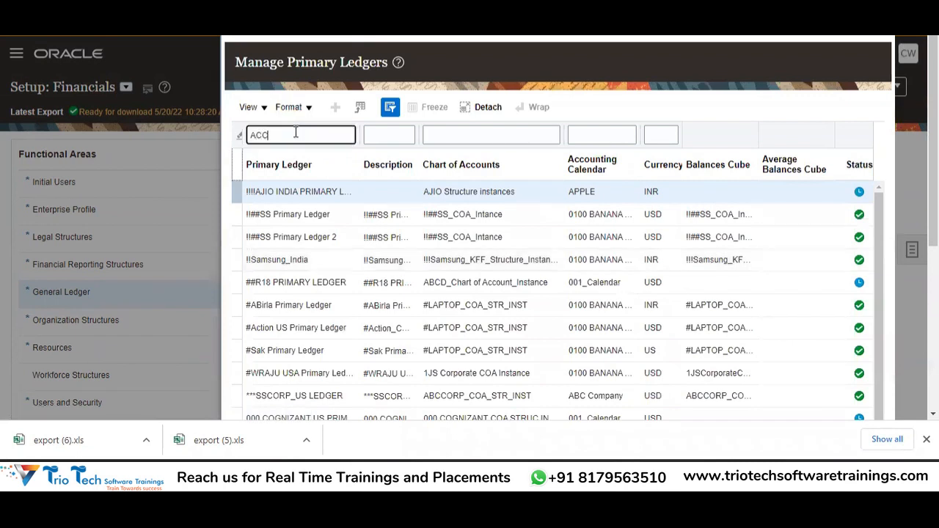
pyautogui.write('ABCCORP')
pyautogui.press('Return')
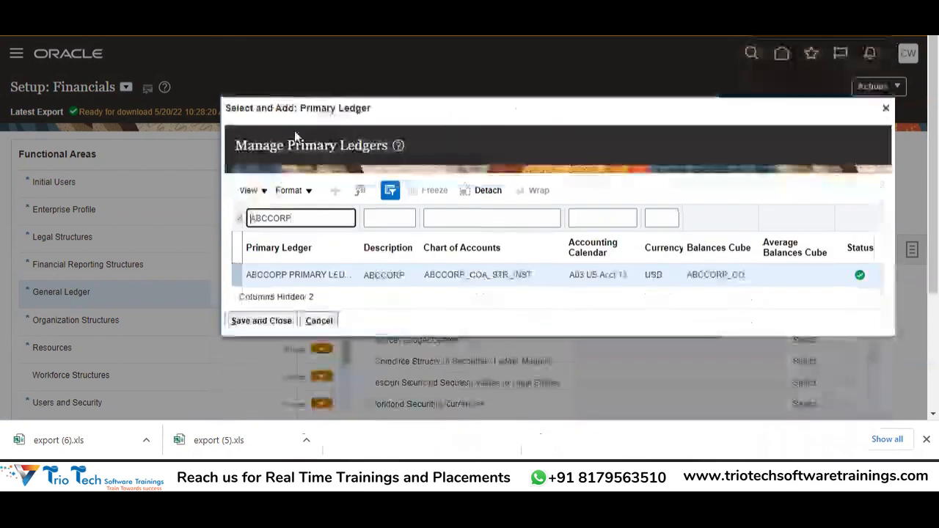
pyautogui.click(325, 278)
pyautogui.click(262, 321)
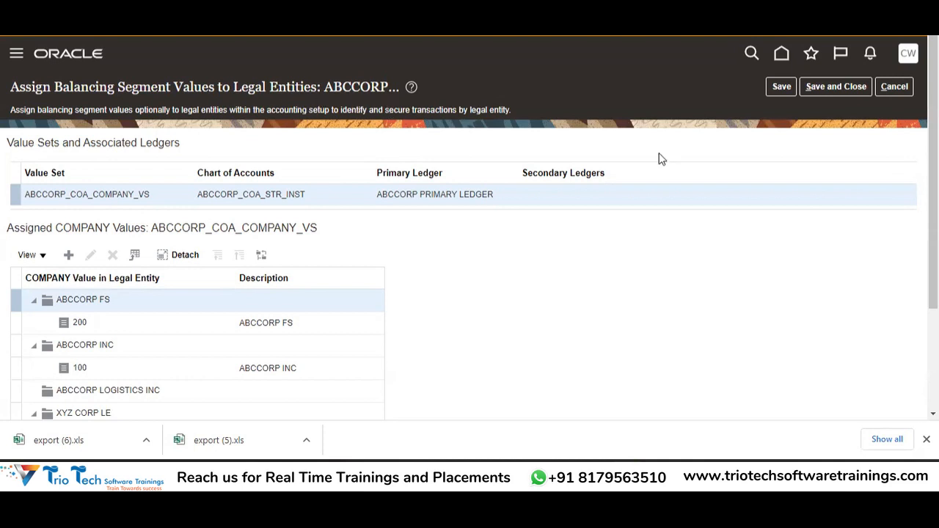
pyautogui.scroll(-3, 933, 220)
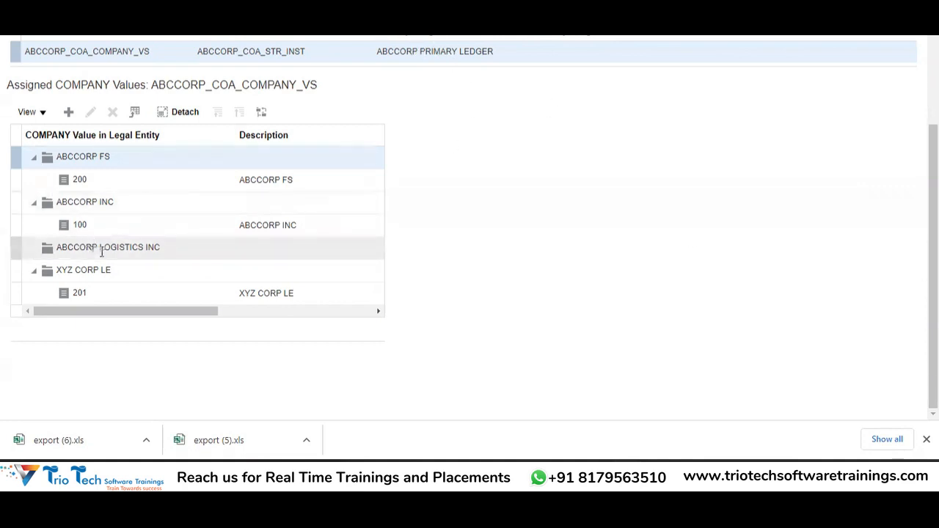
# Step: Select ABCCORP LOGISTICS INC in the Assigned COMPANY Values tree and start assigning it a company value
pyautogui.click(146, 247)
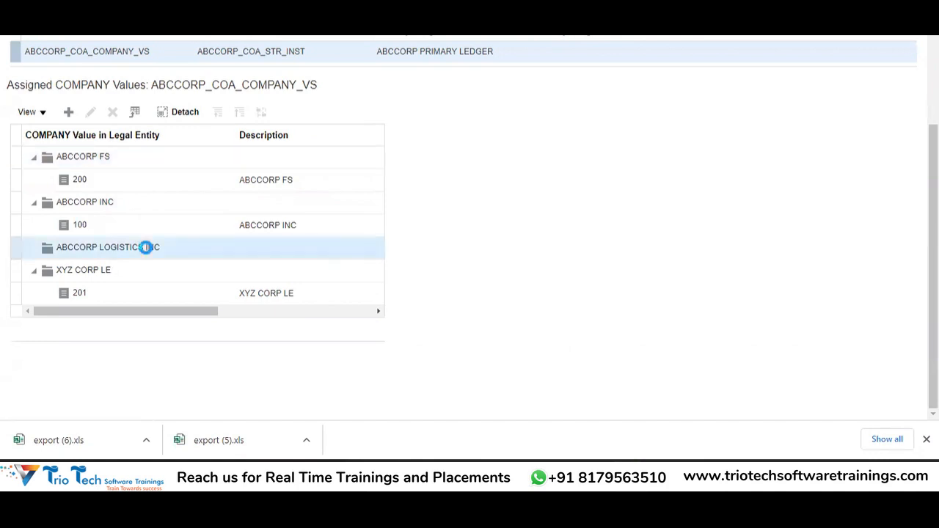
pyautogui.scroll(2, 147, 248)
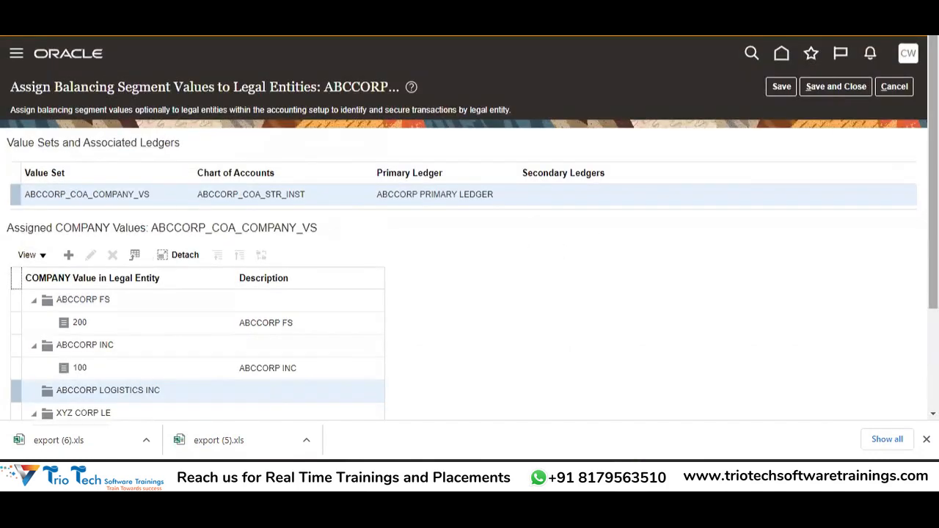
pyautogui.scroll(-2, 298, 331)
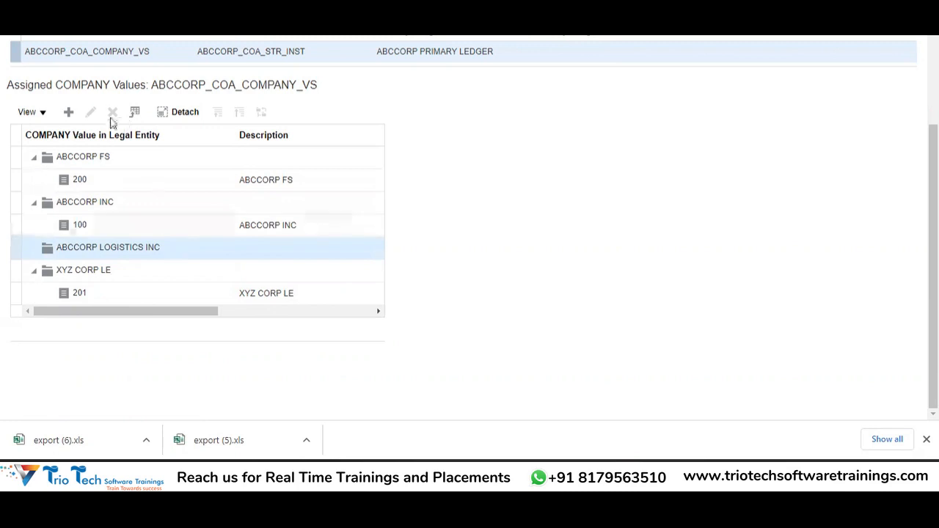
pyautogui.click(69, 115)
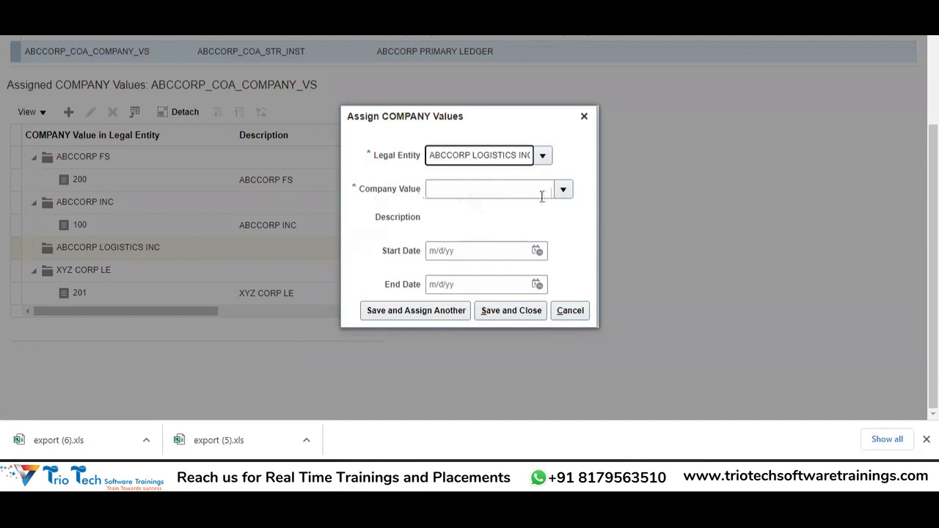
# Step: Choose company value 301 for ABCCORP LOGISTICS INC, then open a new browser tab
pyautogui.click(566, 195)
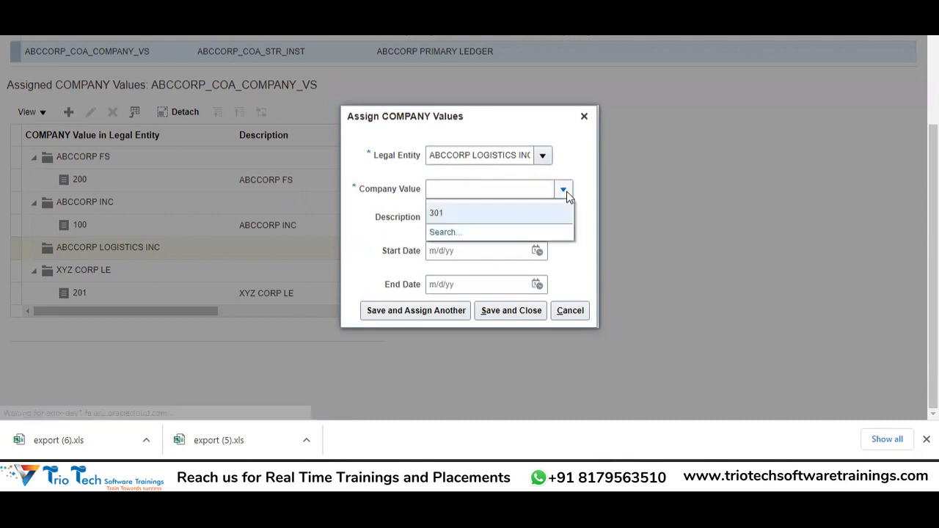
pyautogui.click(451, 215)
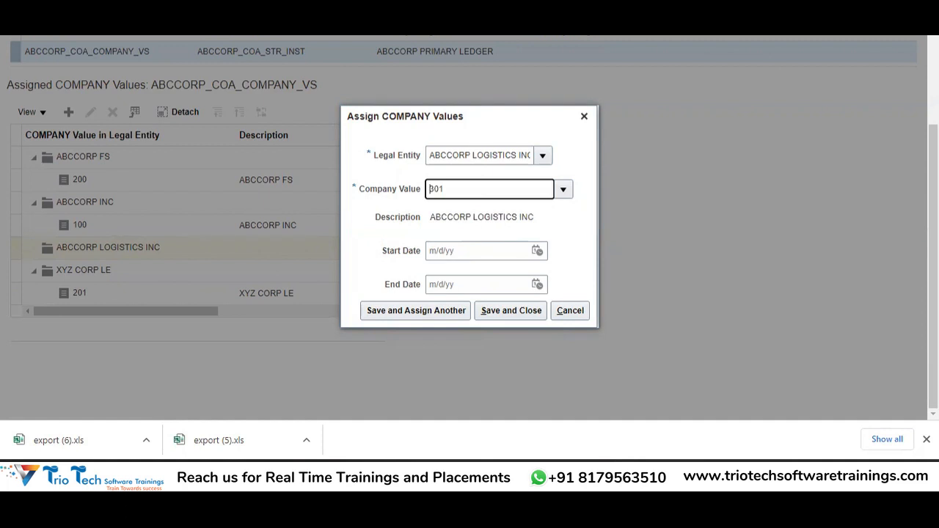
pyautogui.hotkey('ctrl', 't')
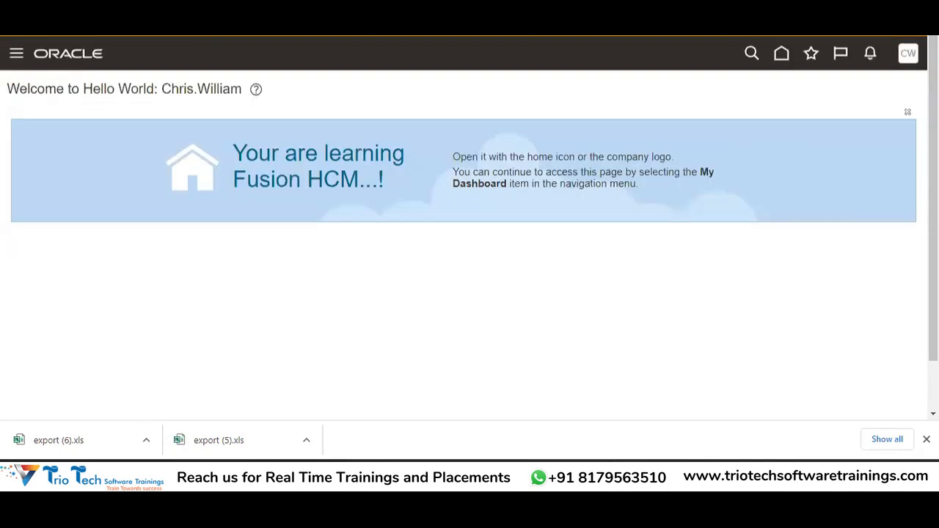
# Step: Go to Setup and Maintenance with the Financials offering selected
pyautogui.click(908, 58)
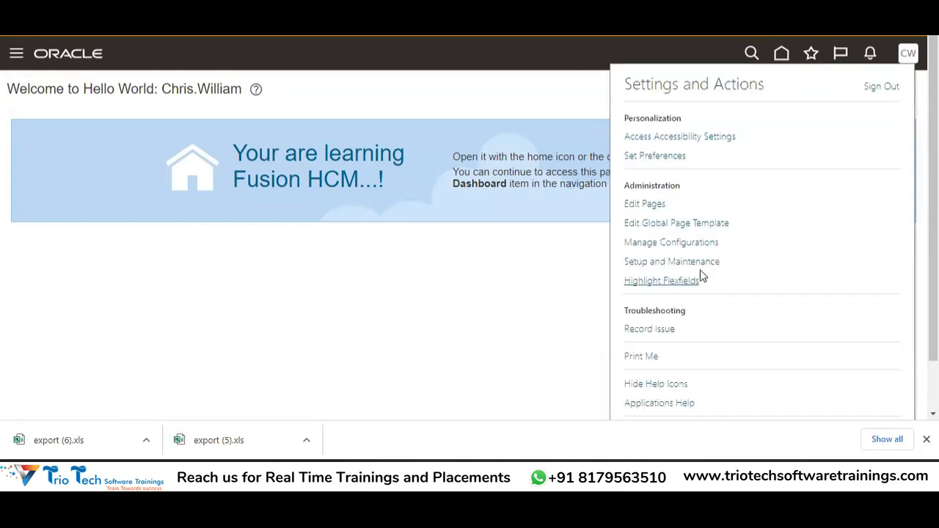
pyautogui.click(697, 264)
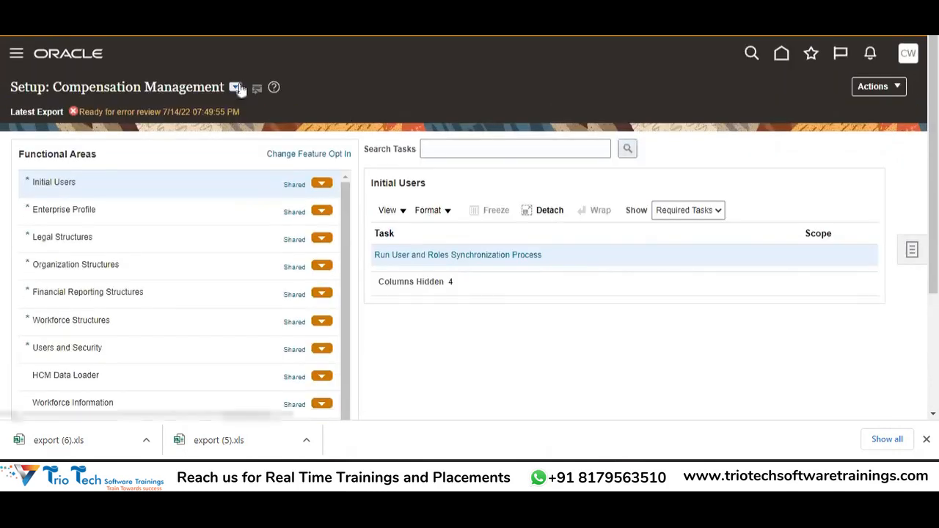
pyautogui.click(236, 87)
pyautogui.click(282, 180)
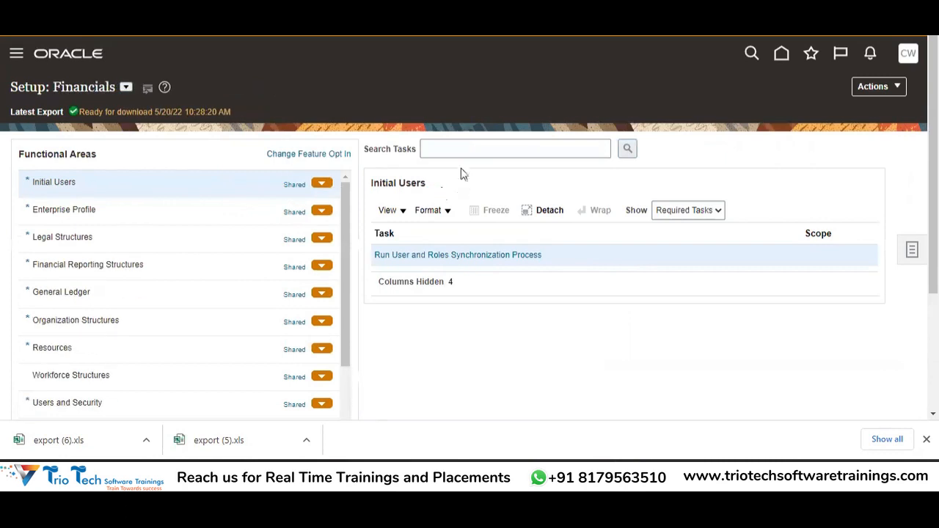
# Step: Search tasks for 'Manage%Chart%Value%Set%' and open Manage Chart of Accounts Value Sets
pyautogui.click(459, 148)
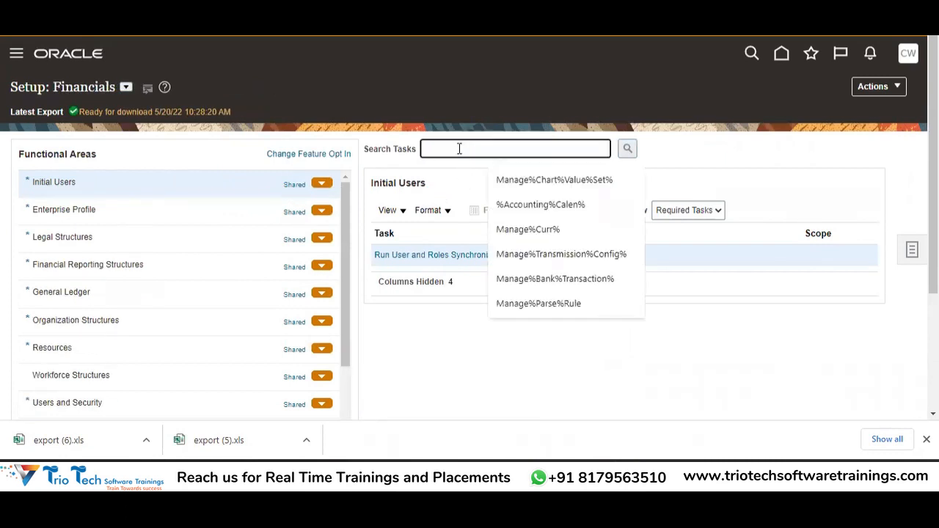
pyautogui.write('Mana')
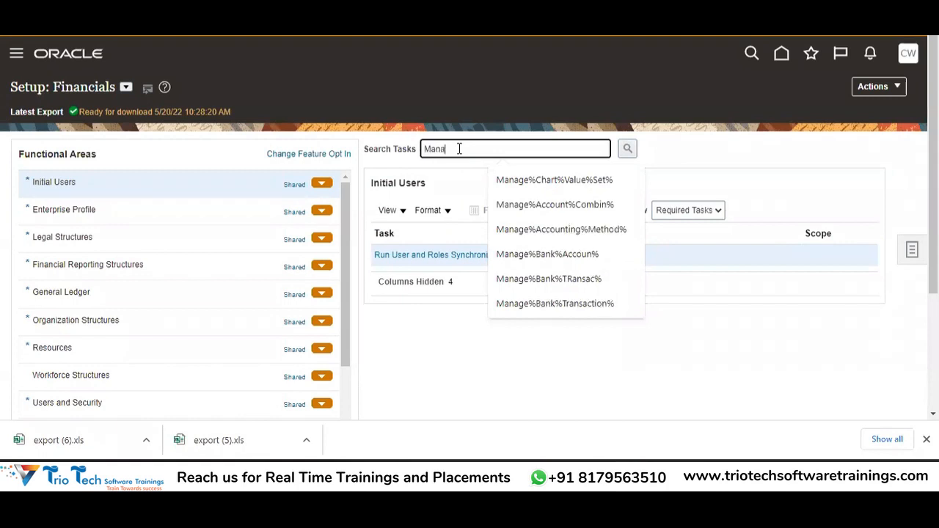
pyautogui.write('ge%VC')
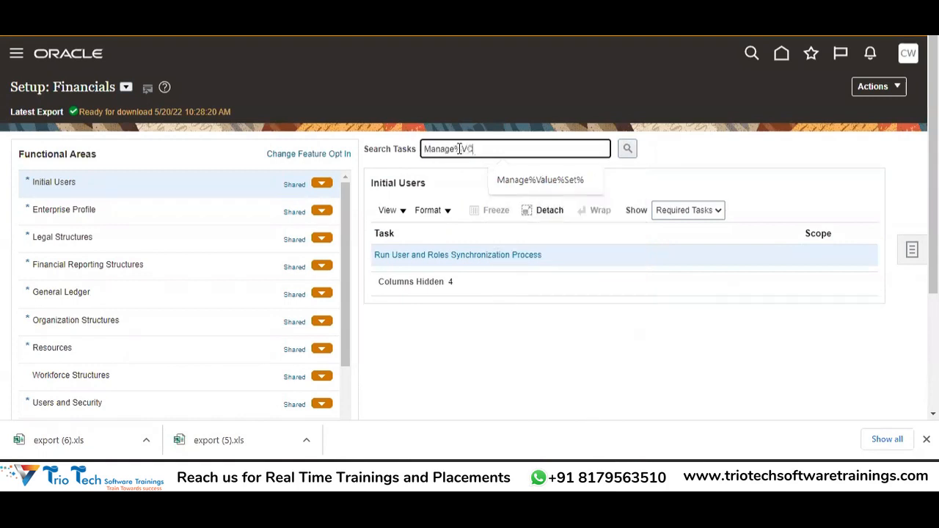
pyautogui.write('hart%Value%Set%')
pyautogui.press('Return')
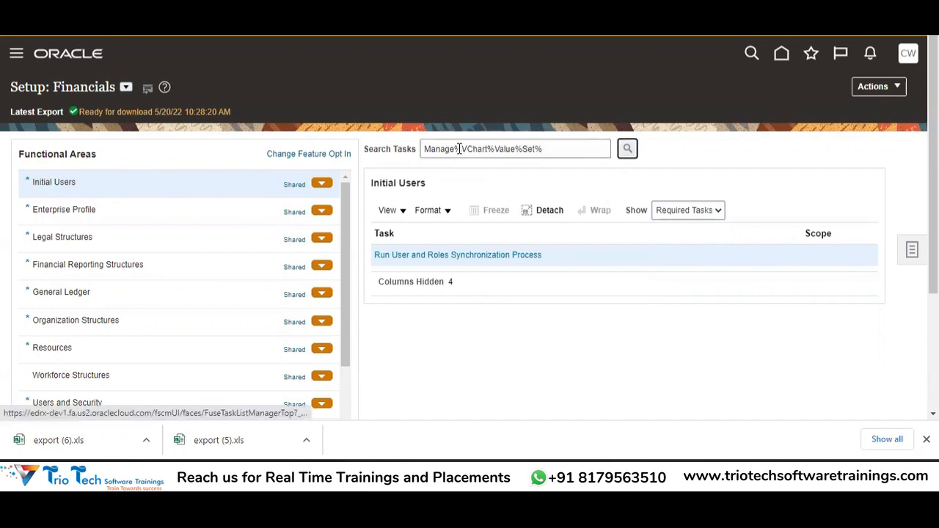
pyautogui.click(459, 149)
pyautogui.click(465, 153)
pyautogui.press('BackSpace')
pyautogui.press('Return')
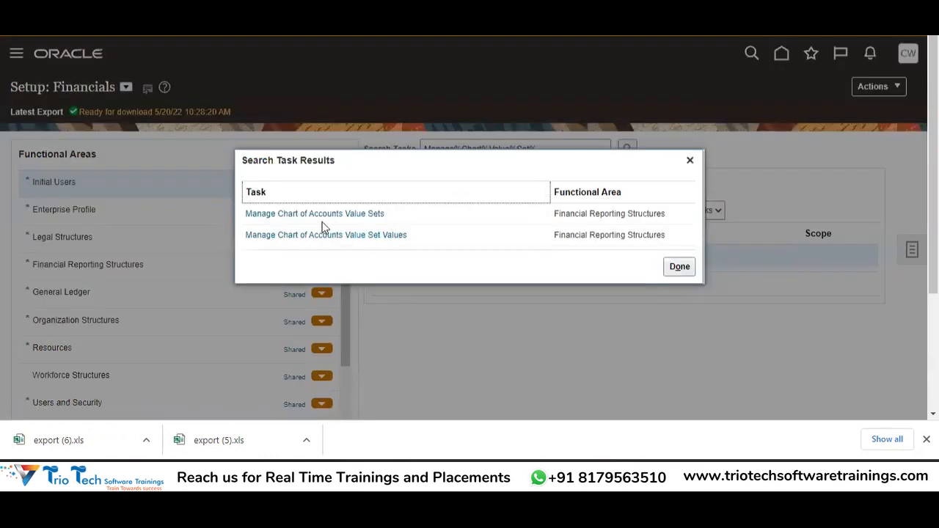
pyautogui.click(340, 217)
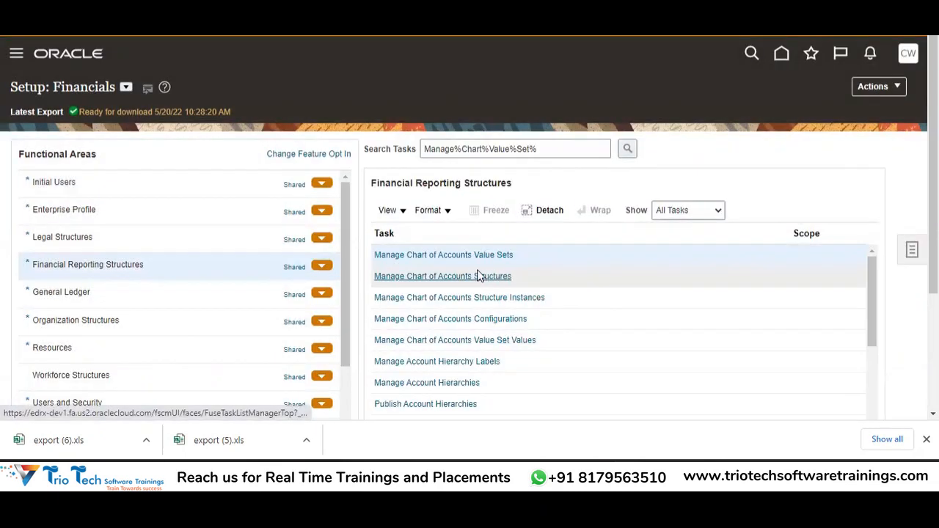
pyautogui.click(490, 257)
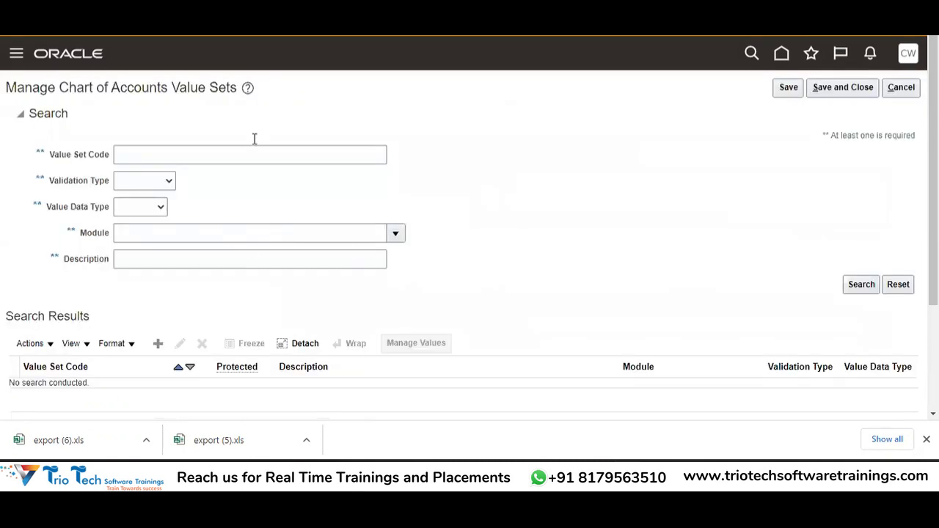
# Step: Search value sets for 'ABCCORP%' and select ABCCORP_COA_COMPANY_VS
pyautogui.click(171, 148)
pyautogui.write('ABCCORP')
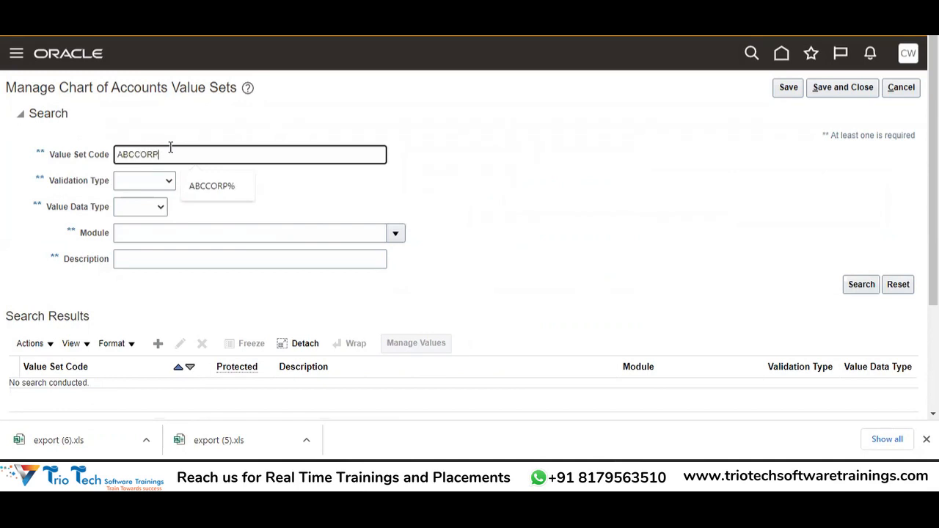
pyautogui.write('%')
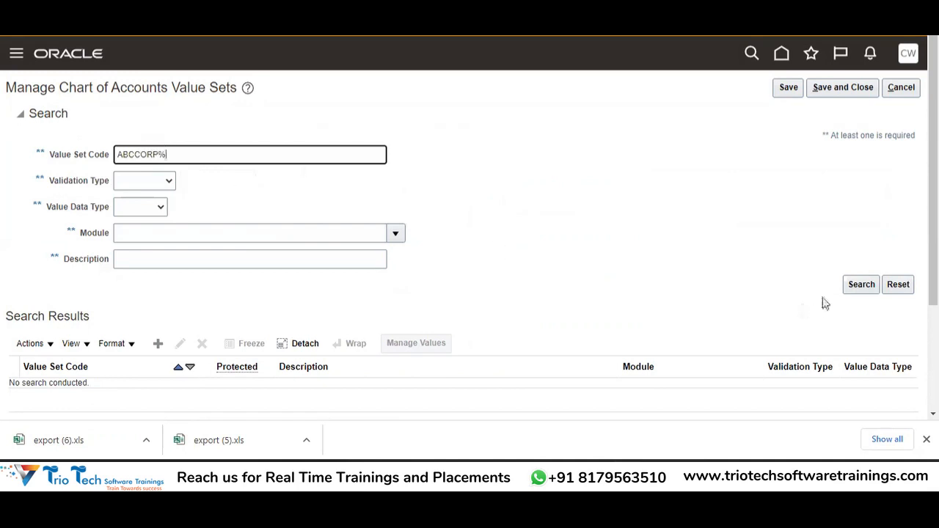
pyautogui.click(862, 285)
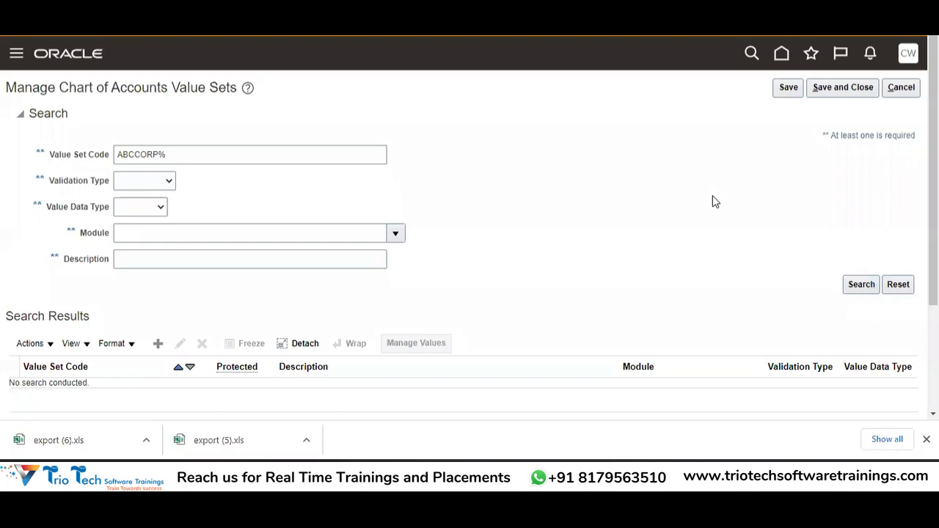
pyautogui.scroll(-3, 713, 195)
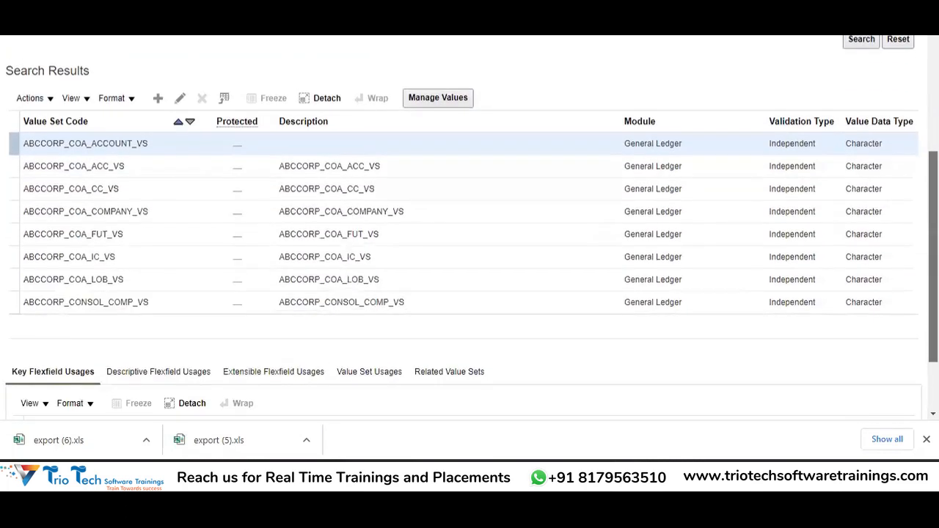
pyautogui.click(172, 210)
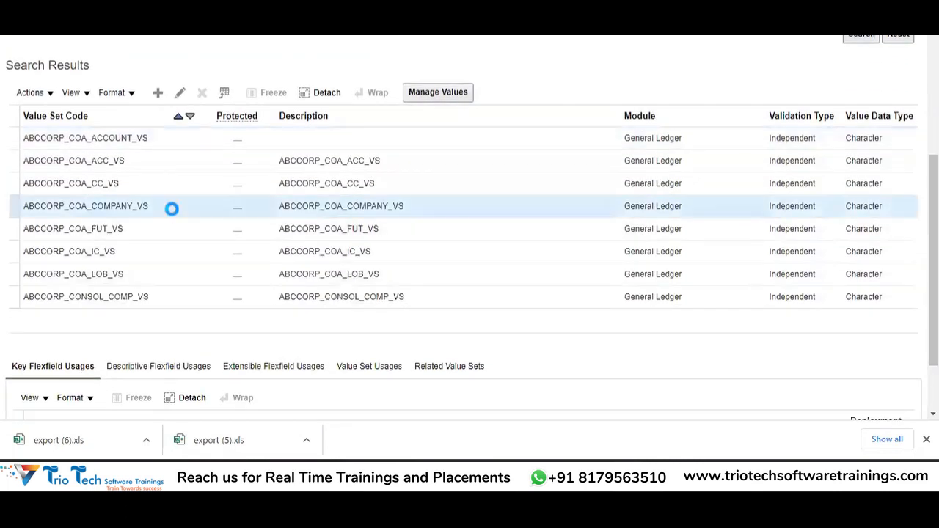
# Step: Review the company value set's values, confirming 100, 200, 201 and 301 exist
pyautogui.click(443, 95)
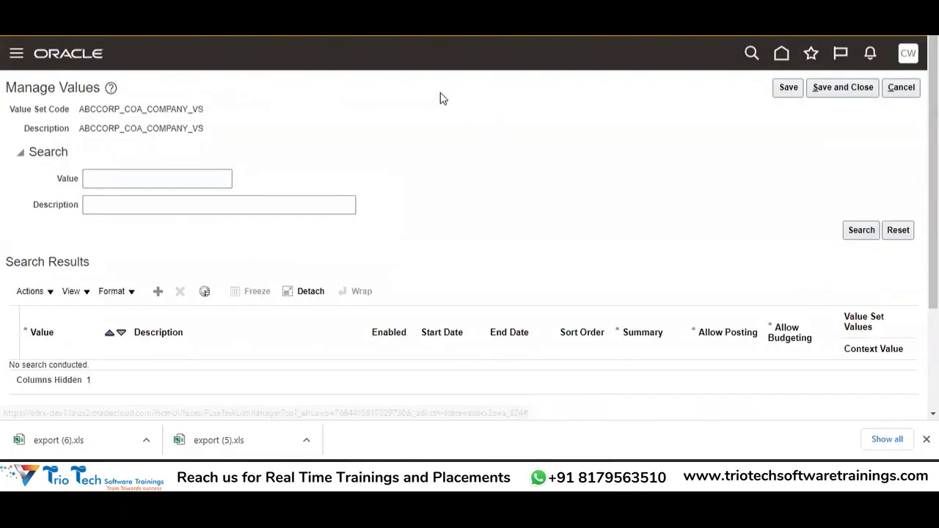
pyautogui.scroll(-2, 862, 152)
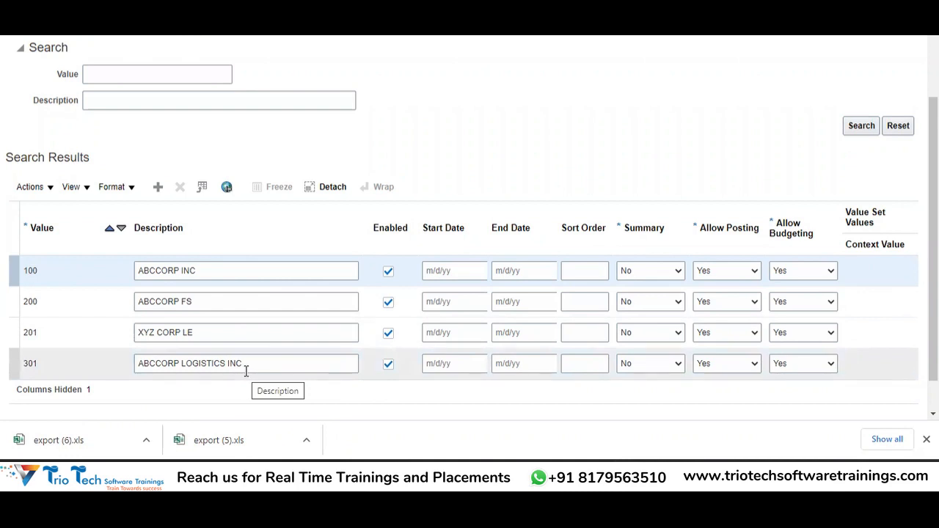
pyautogui.scroll(3, 475, 302)
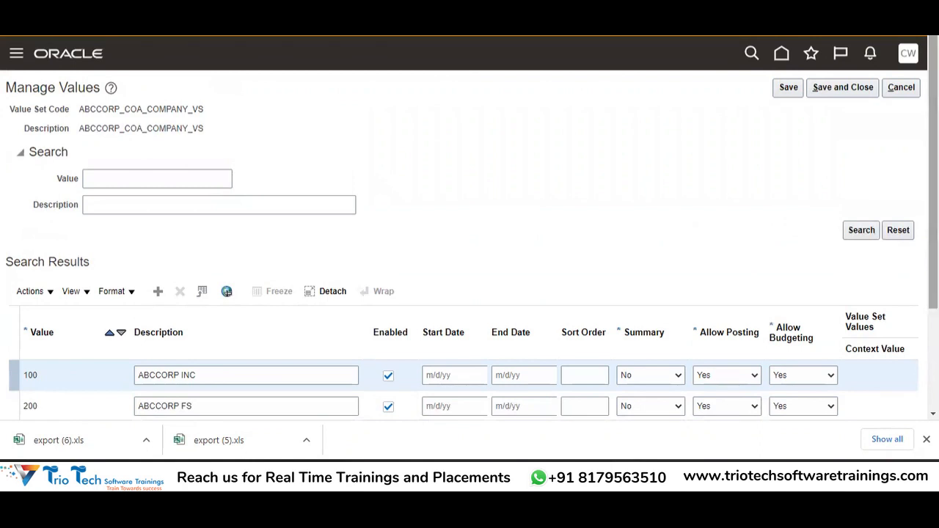
pyautogui.scroll(-3, 314, 304)
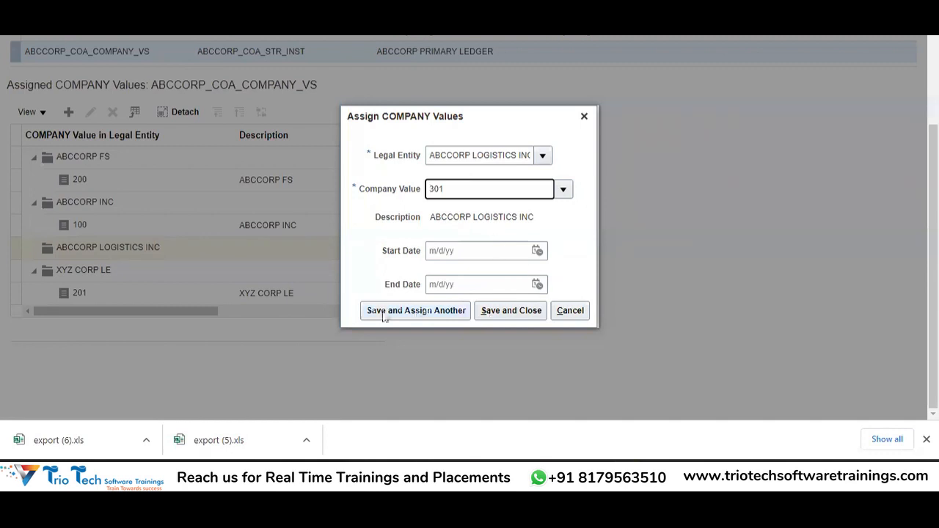
# Step: Save company value 301 under ABCCORP LOGISTICS INC and save the balancing segment assignments
pyautogui.click(517, 312)
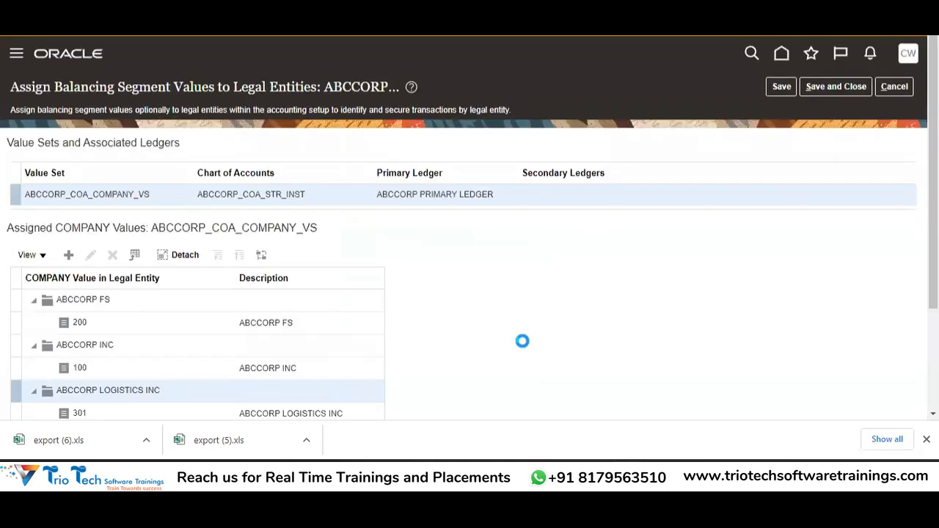
pyautogui.scroll(-2, 524, 345)
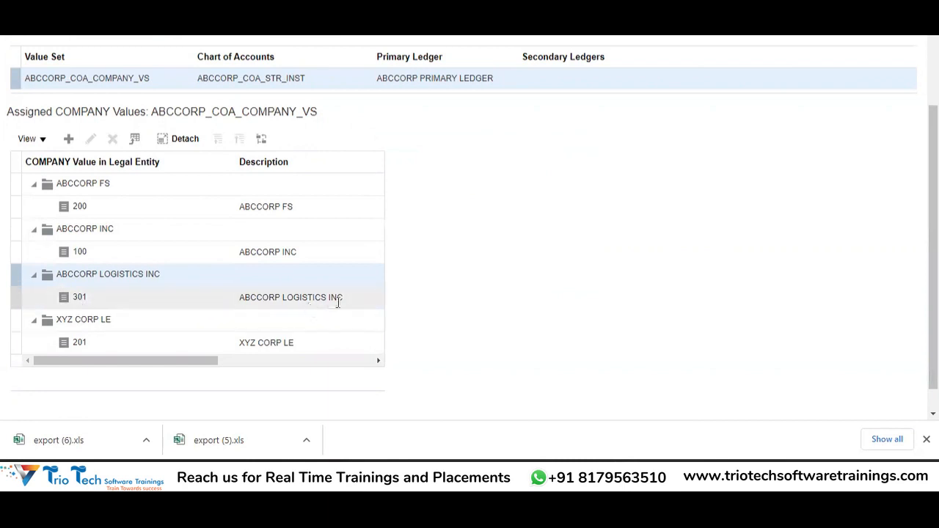
pyautogui.click(129, 280)
pyautogui.scroll(2, 524, 344)
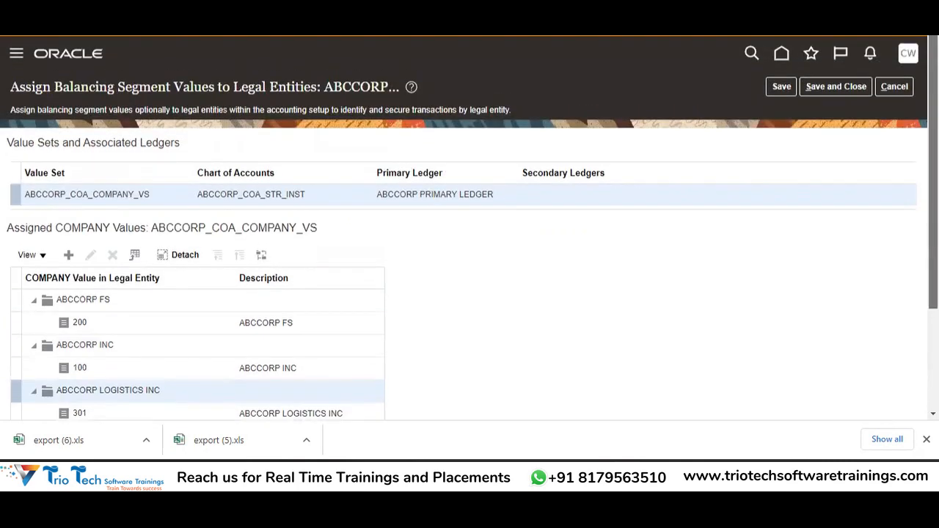
pyautogui.click(835, 93)
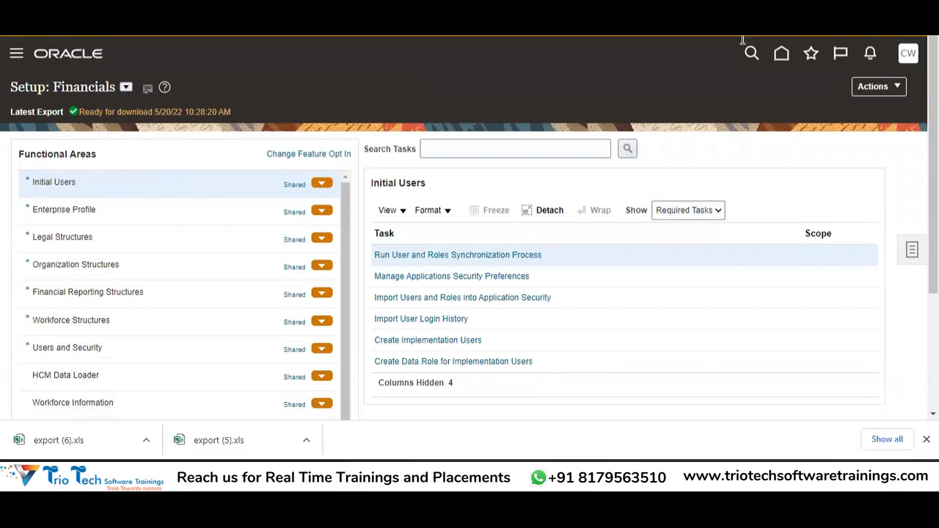
# Step: Reselect the Financials offering on the setup page and switch back to the Excel GL checklist
pyautogui.click(127, 88)
pyautogui.click(145, 166)
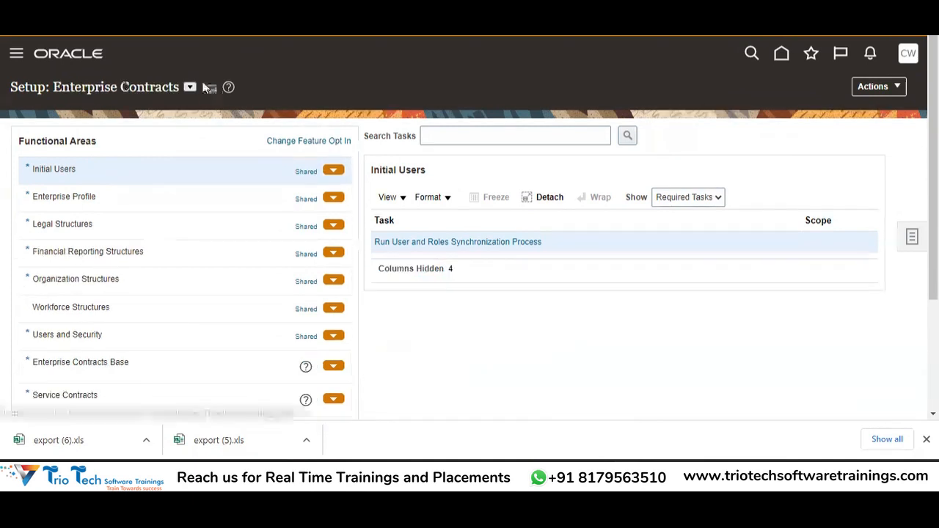
pyautogui.click(190, 87)
pyautogui.click(214, 179)
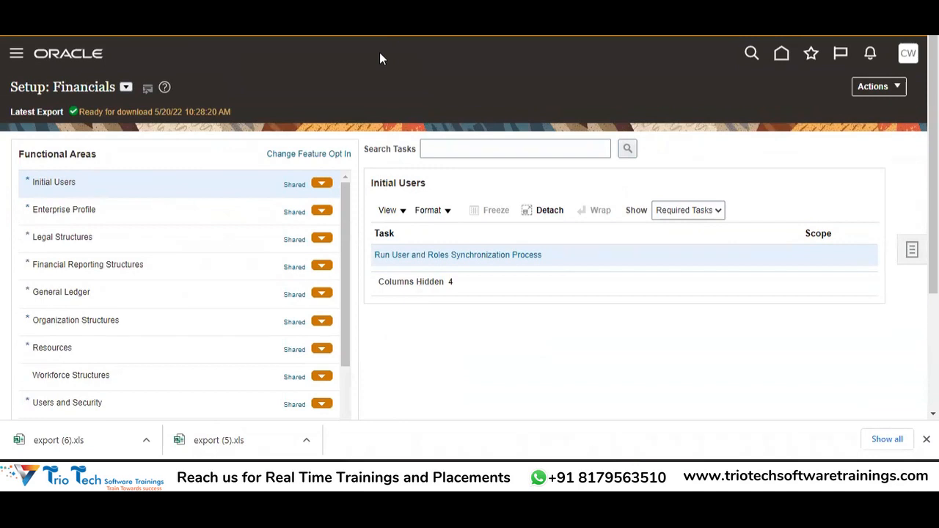
pyautogui.hotkey('alt', 'Tab')
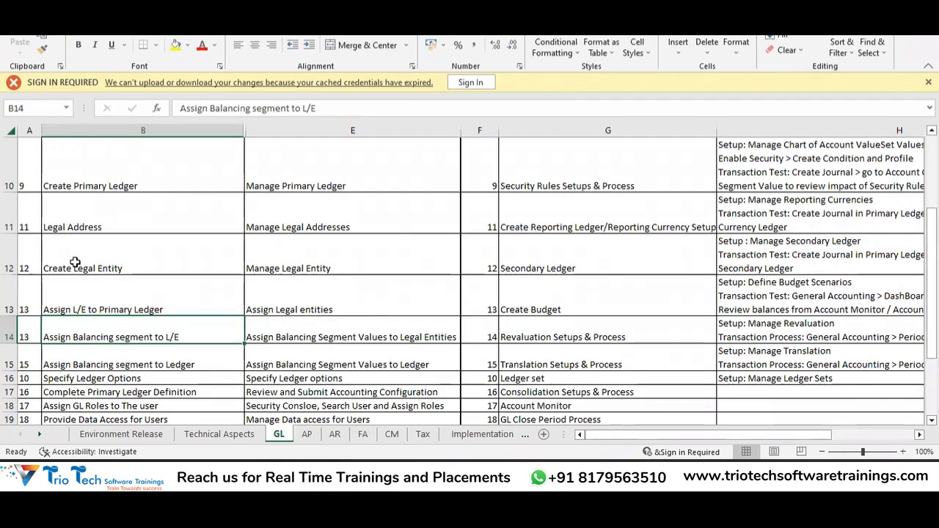
pyautogui.click(81, 309)
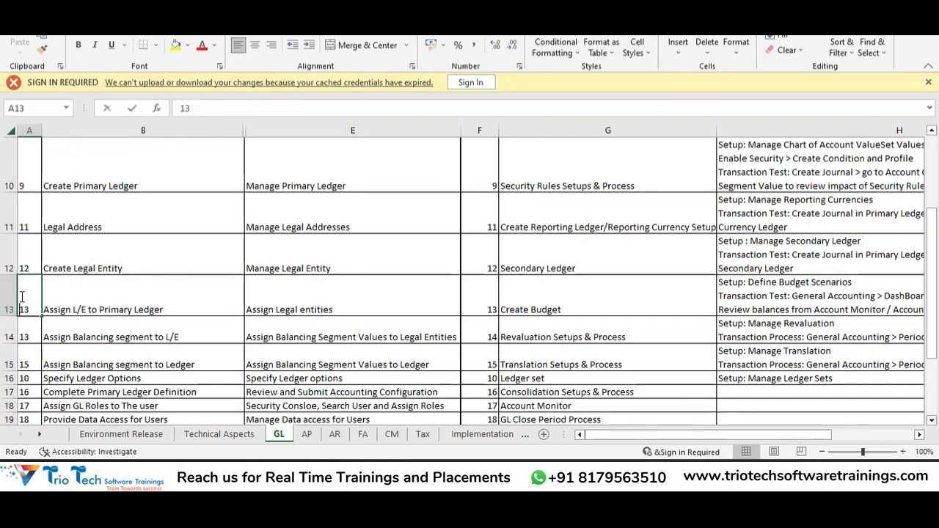
pyautogui.click(77, 309)
pyautogui.click(88, 334)
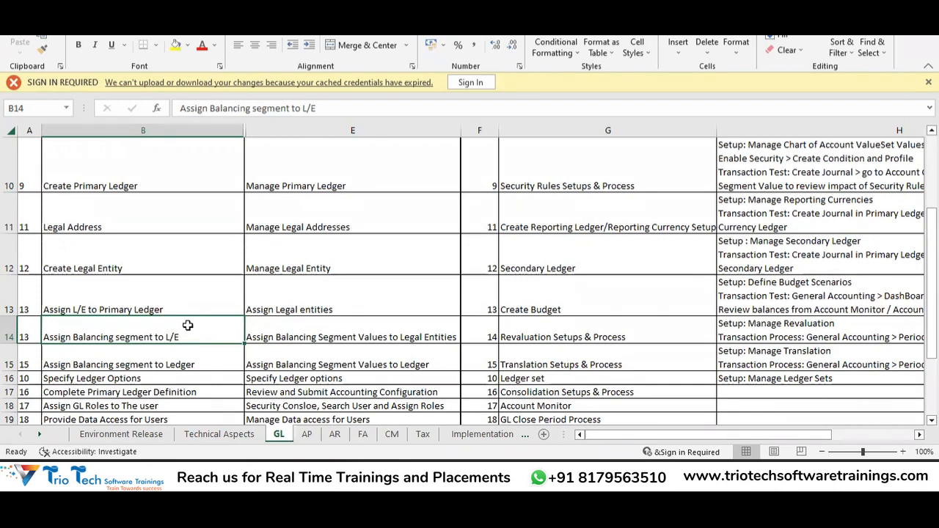
# Step: Review GL checklist rows 15–17, through Complete Primary Ledger Definition, against the Oracle setup page
pyautogui.click(19, 365)
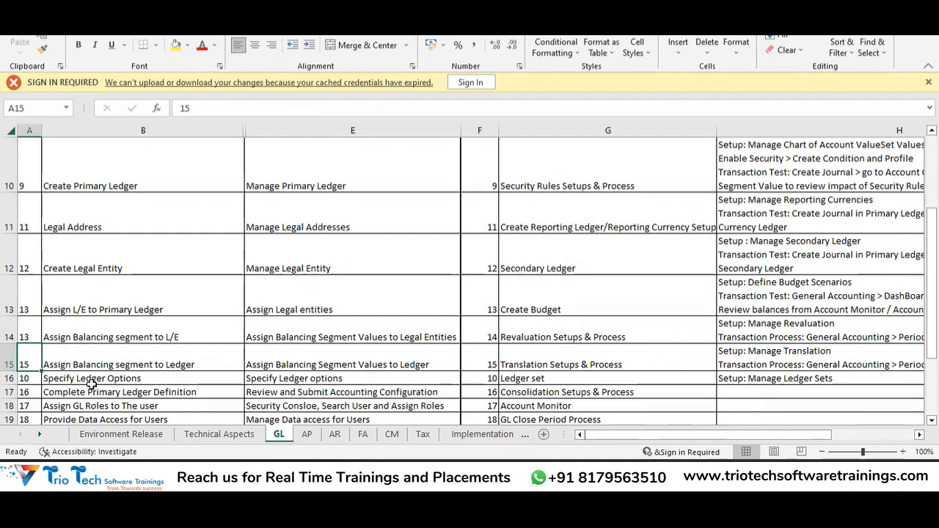
pyautogui.click(141, 381)
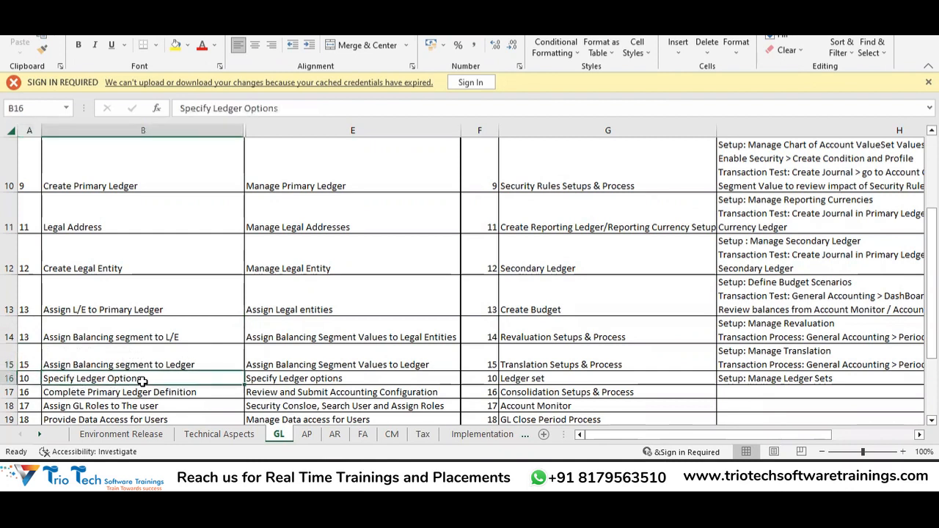
pyautogui.hotkey('alt', 'Tab')
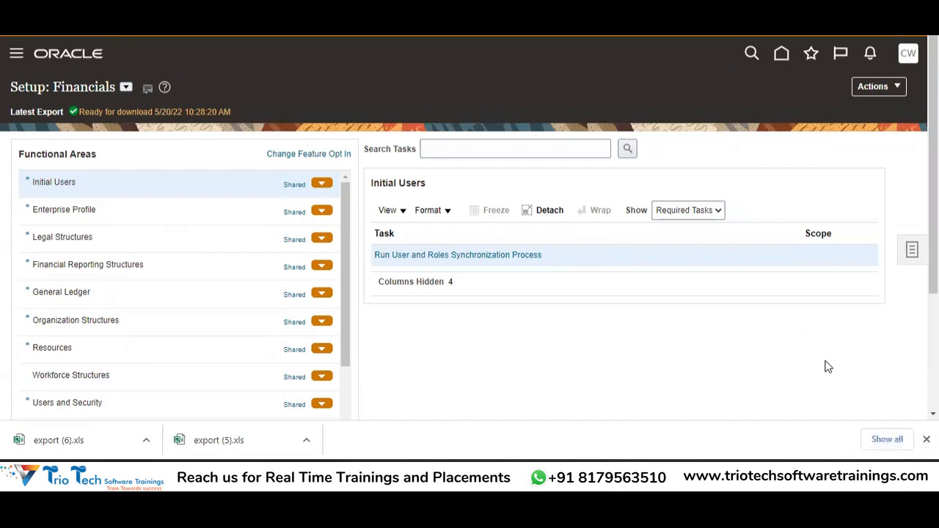
pyautogui.hotkey('alt', 'Tab')
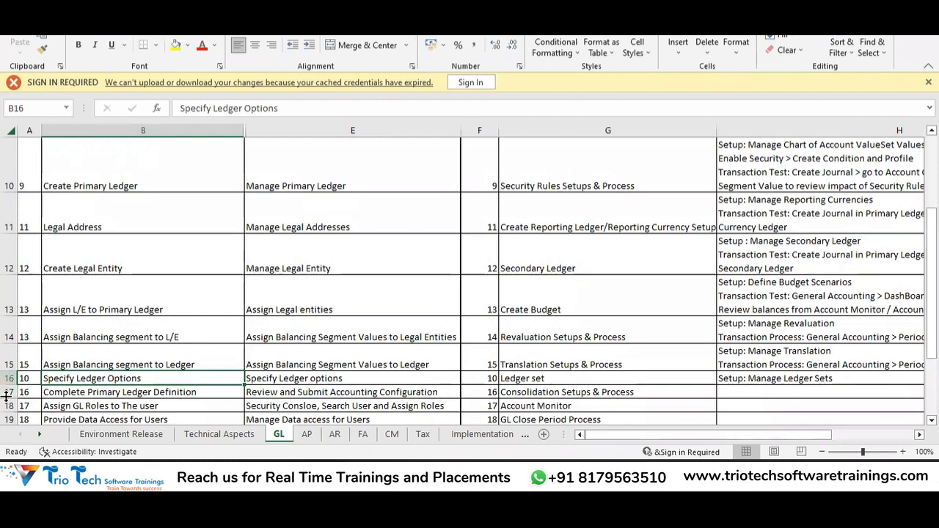
pyautogui.click(66, 394)
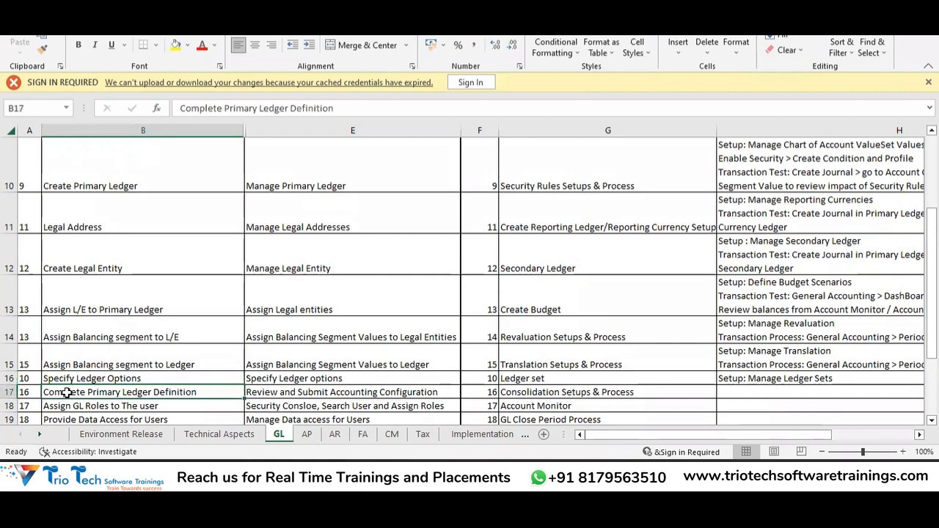
# Step: Bring the Book1 chart-of-accounts workbook to the front
pyautogui.hotkey('alt', 'Tab')
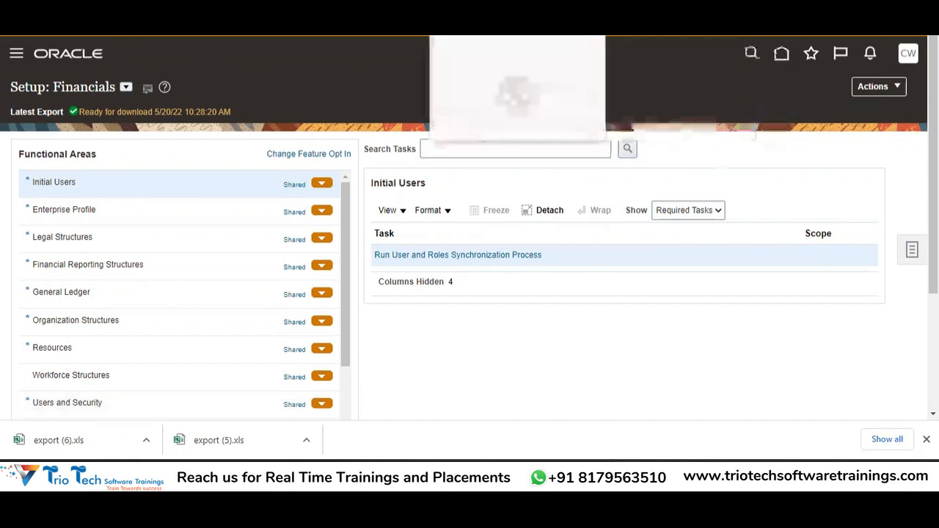
pyautogui.hotkey('ctrl', 'Tab')
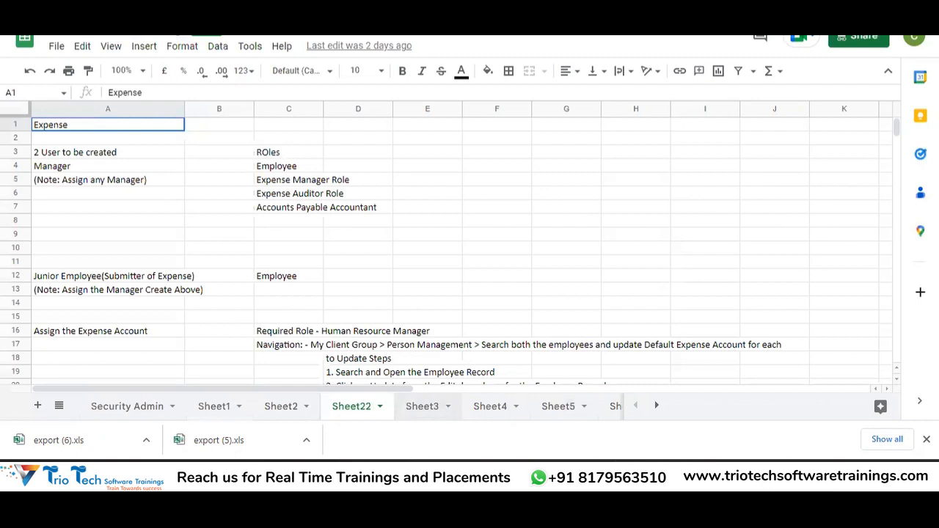
pyautogui.moveTo(602, 434)
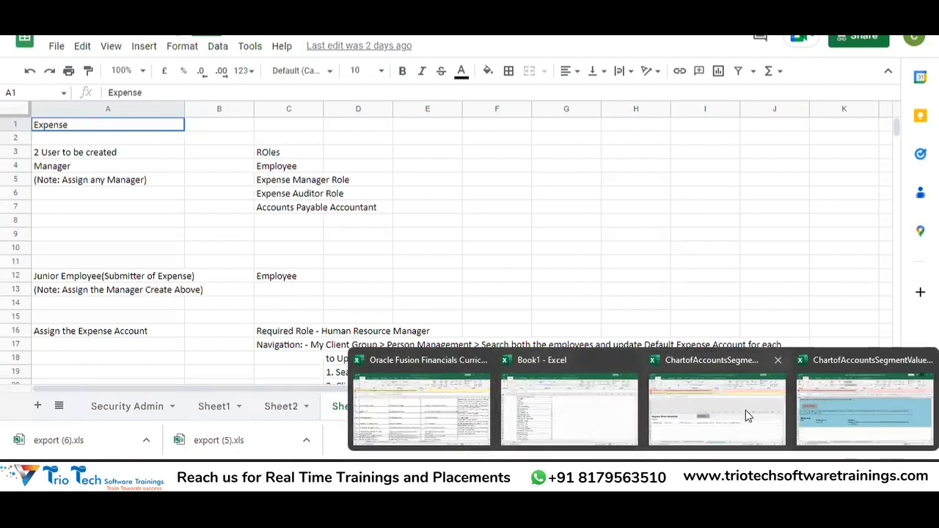
pyautogui.click(549, 398)
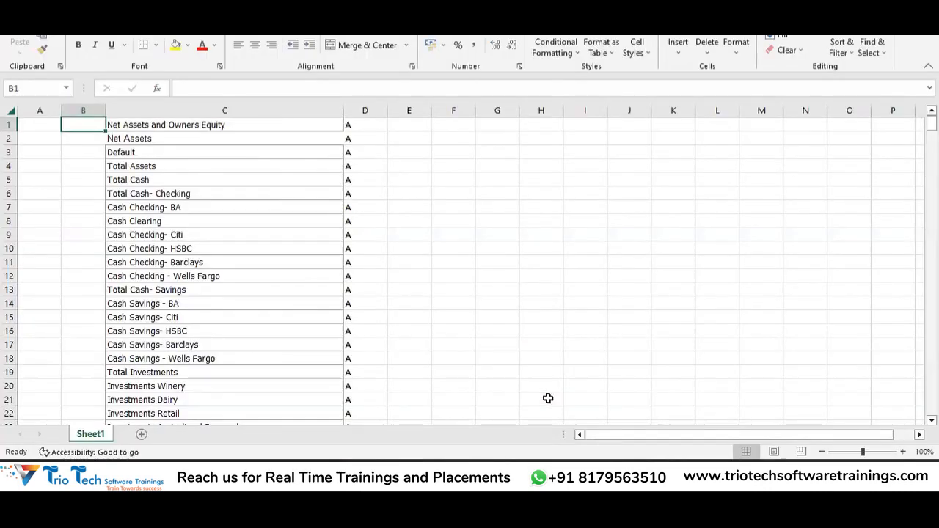
# Step: Create a new blank workbook and enter 'ABCCORP GROUP' in cell F2
pyautogui.hotkey('ctrl', 'n')
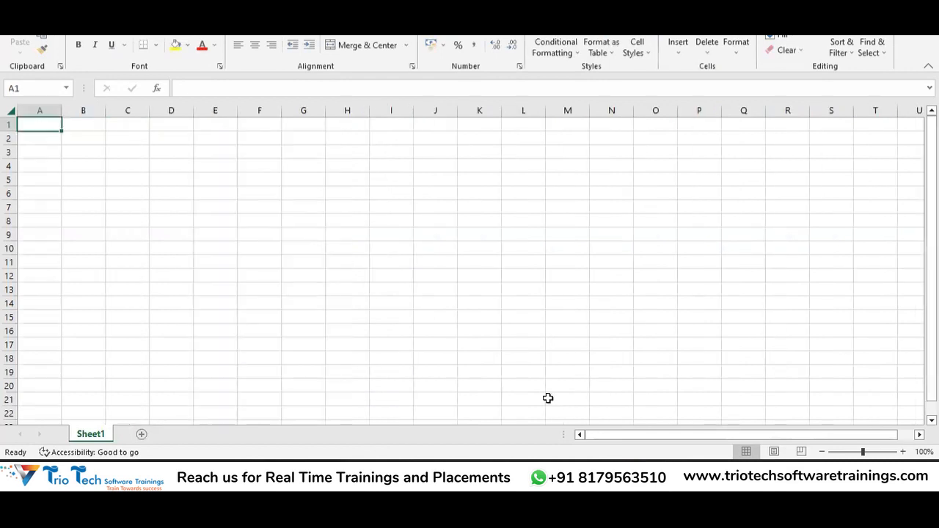
pyautogui.click(269, 138)
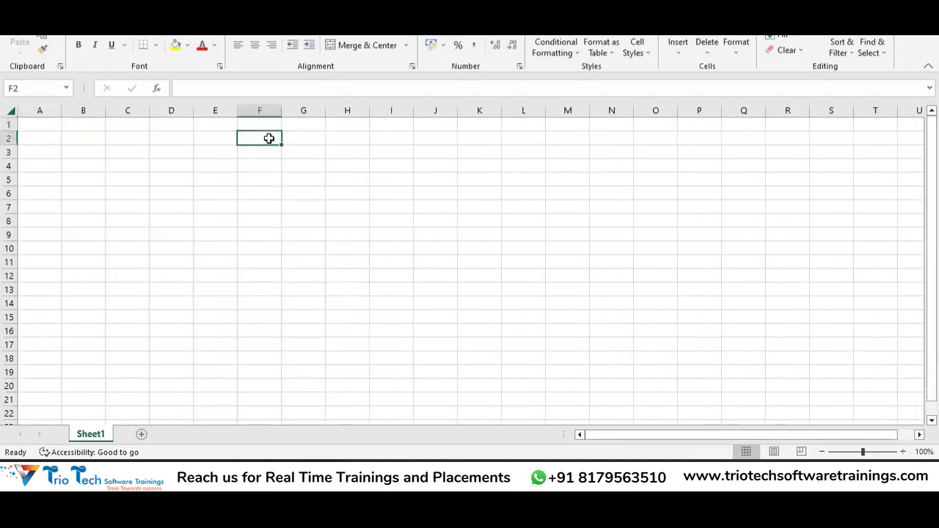
pyautogui.press('Down')
pyautogui.press('Down')
pyautogui.press('Down')
pyautogui.press('Up')
pyautogui.press('Up')
pyautogui.press('Up')
pyautogui.write('ABCCORP')
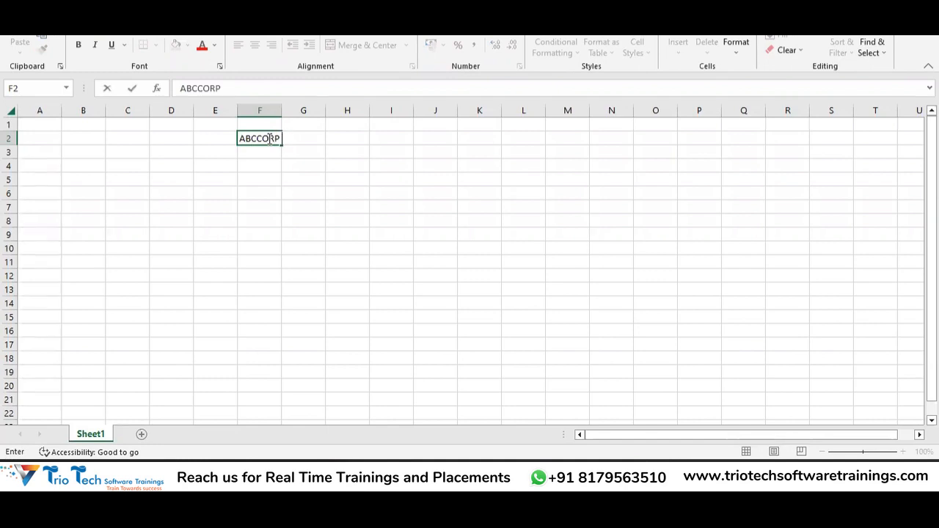
pyautogui.write(' ©')
pyautogui.write('ROUP')
pyautogui.press('Return')
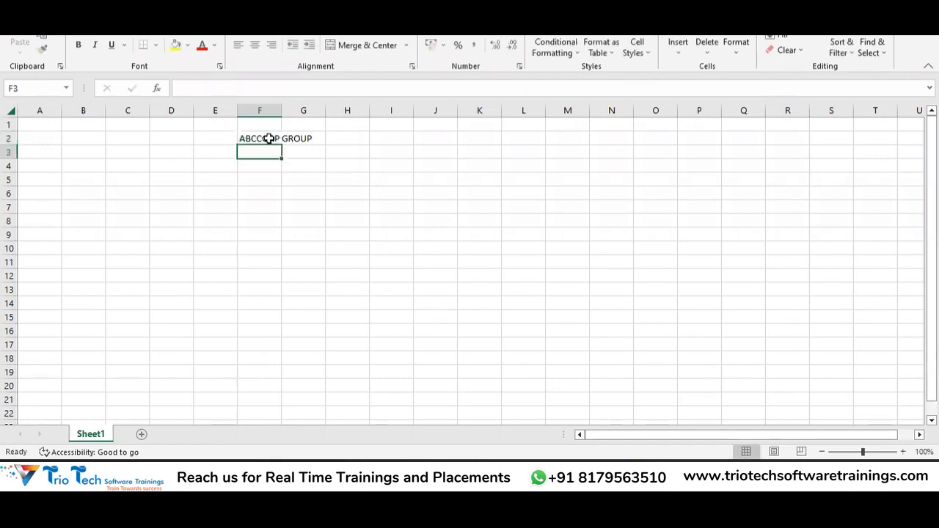
# Step: Enter ABCCORP INC in F4 and ABCCORP Financial Services INC in F5
pyautogui.click(263, 170)
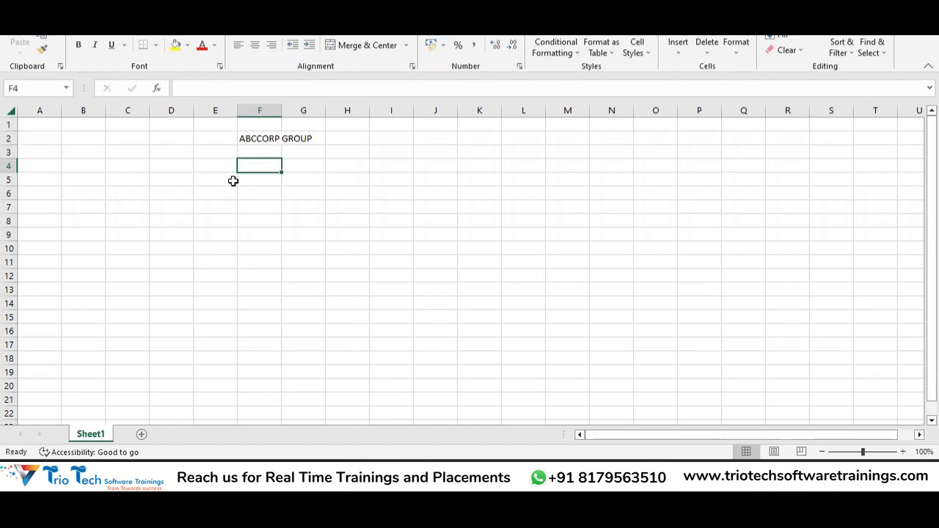
pyautogui.write('ABCC')
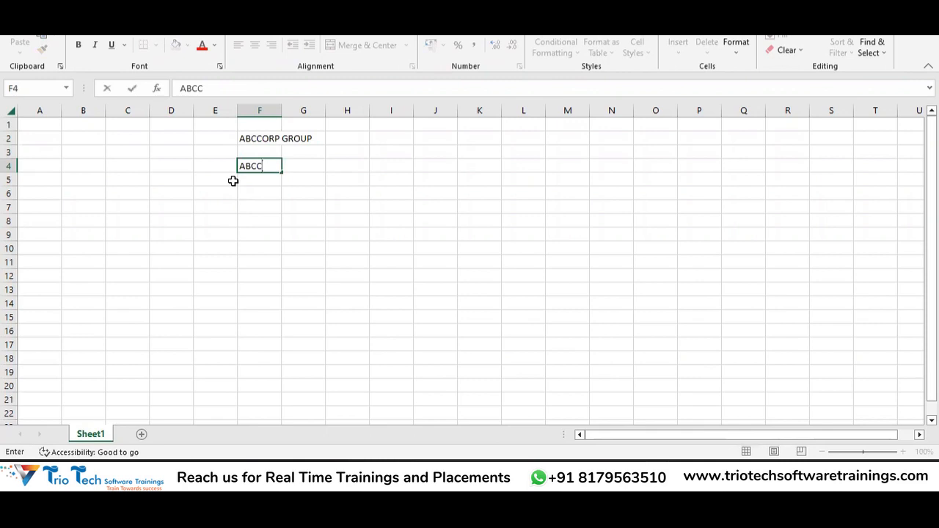
pyautogui.write('ORP INC')
pyautogui.press('Return')
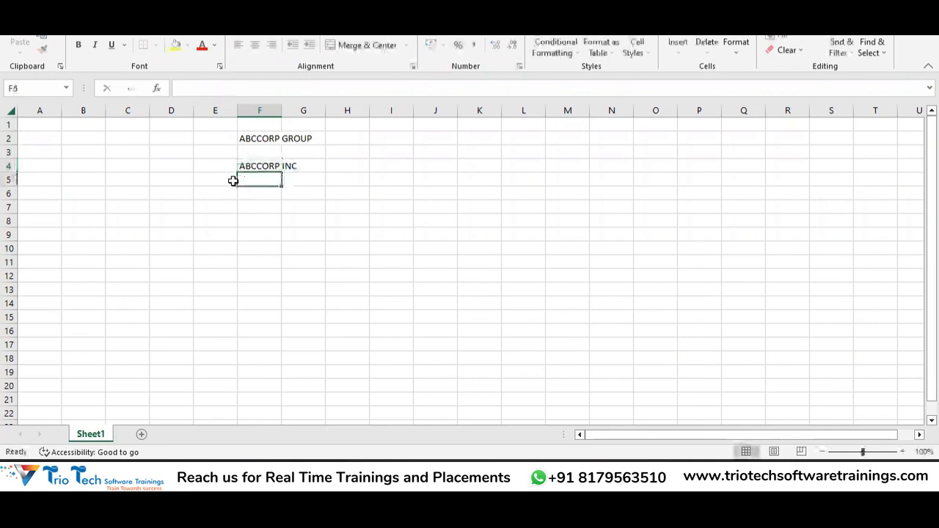
pyautogui.write('ABCCORP ')
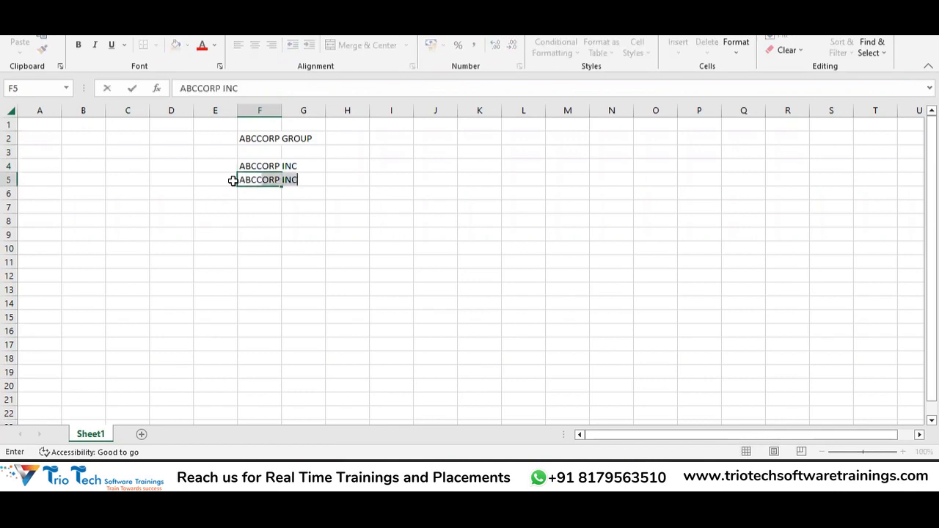
pyautogui.write('FS')
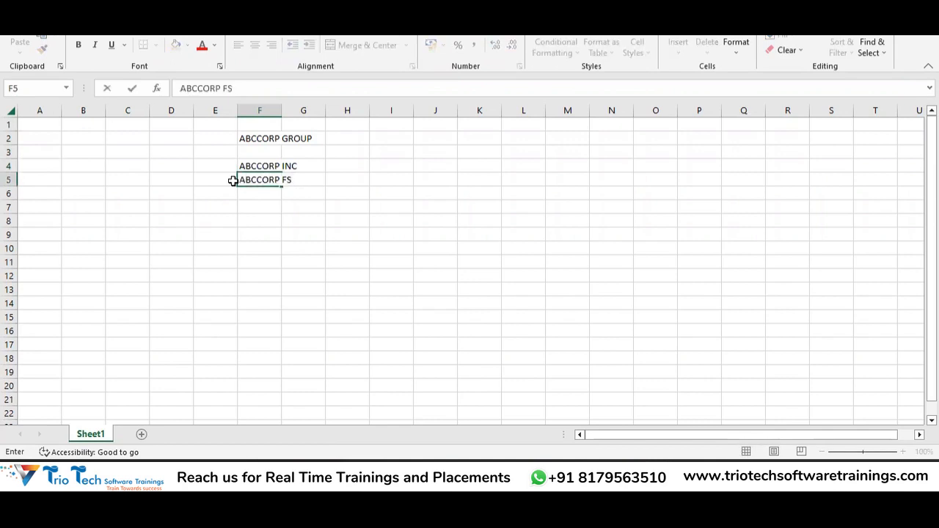
pyautogui.write(' Fi')
pyautogui.press('BackSpace')
pyautogui.press('BackSpace')
pyautogui.press('BackSpace')
pyautogui.press('BackSpace')
pyautogui.write('iance')
pyautogui.press('BackSpace')
pyautogui.press('BackSpace')
pyautogui.press('BackSpace')
pyautogui.press('BackSpace')
pyautogui.press('BackSpace')
pyautogui.write('inn')
pyautogui.press('BackSpace')
pyautogui.write('ancials')
pyautogui.press('BackSpace')
pyautogui.write('Services INC')
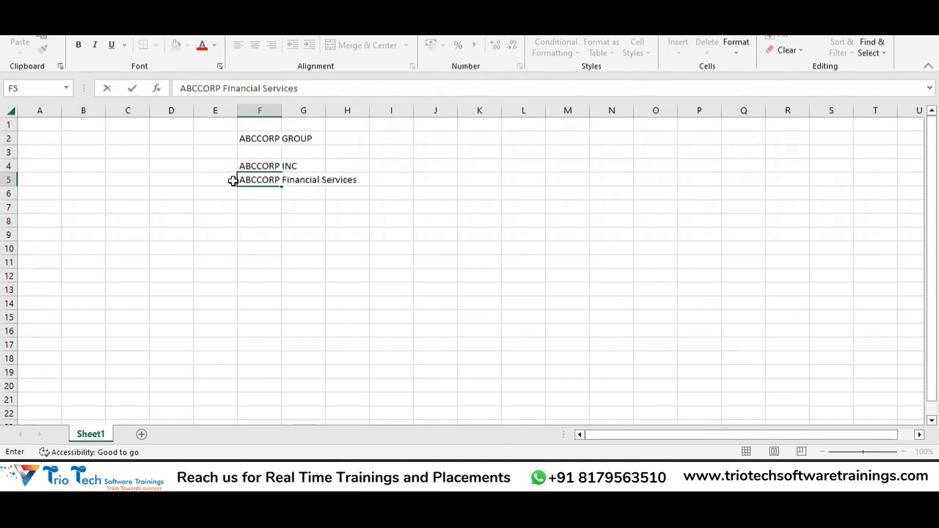
pyautogui.press('Return')
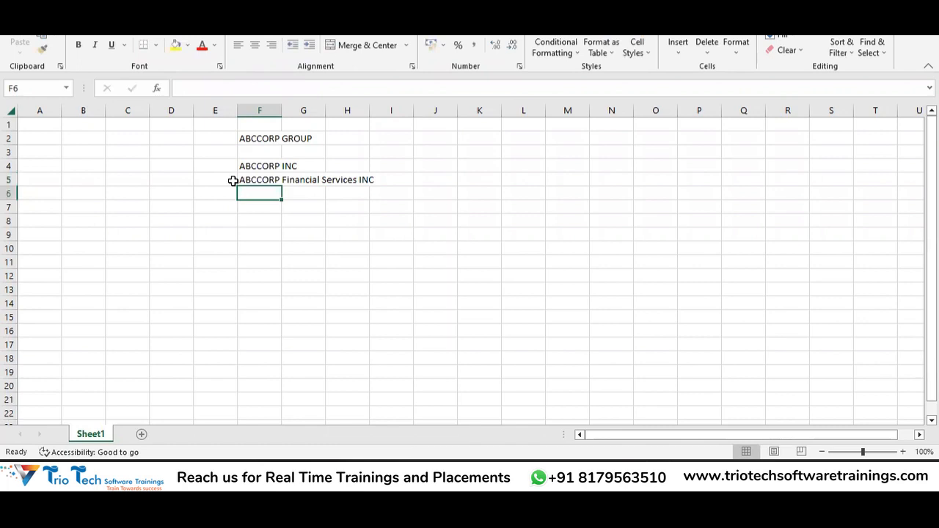
# Step: Add ABCCORP LOGISTICS INC and XYZ CORP LE in F6:F7, then select F2:G7
pyautogui.hotkey('ctrl', "'")
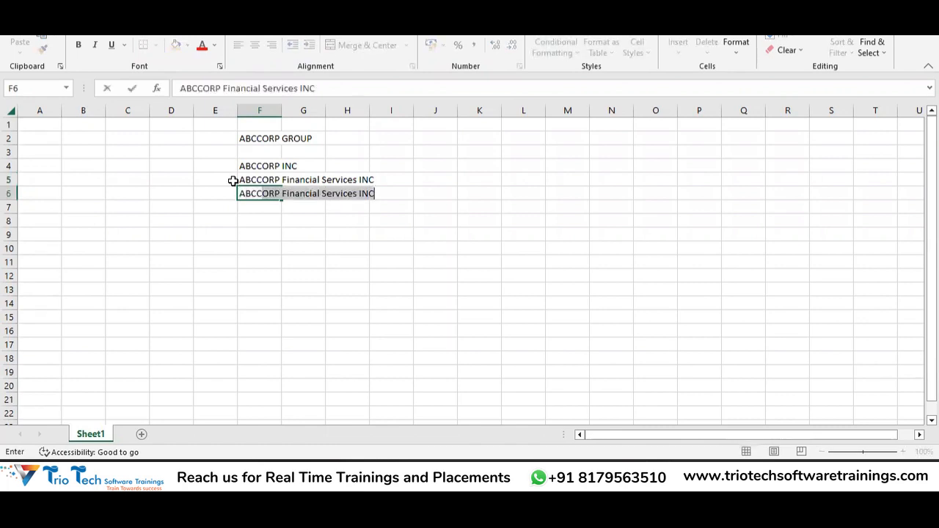
pyautogui.write('LOGIS')
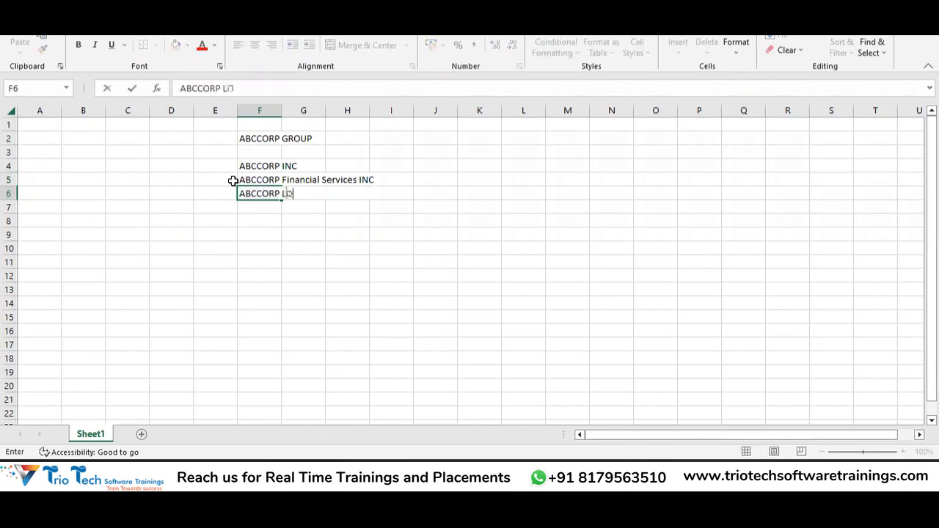
pyautogui.write('TICS INC')
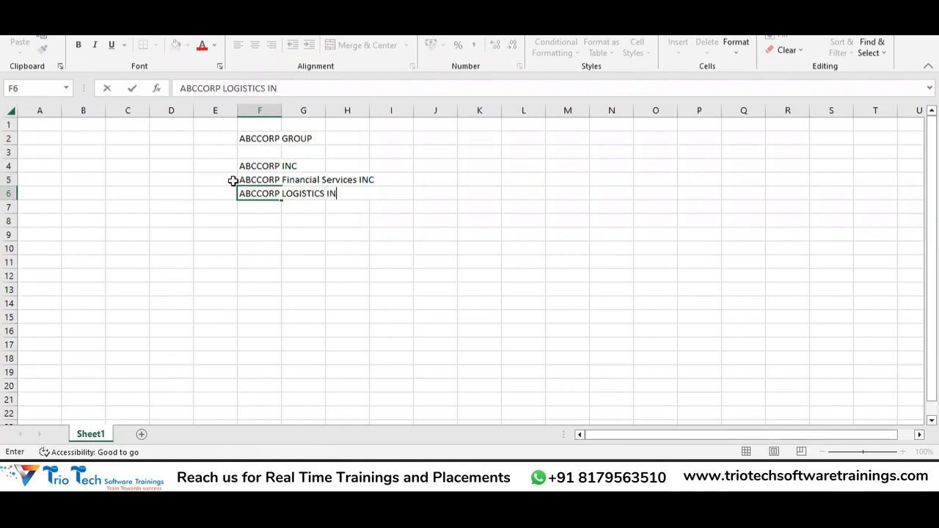
pyautogui.press('Up')
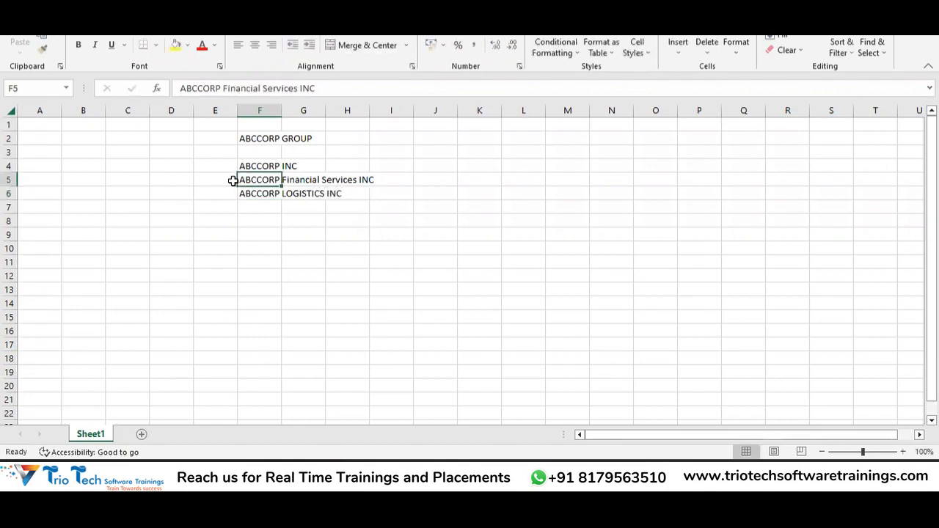
pyautogui.press('Down')
pyautogui.press('Down')
pyautogui.write('ABCCORP')
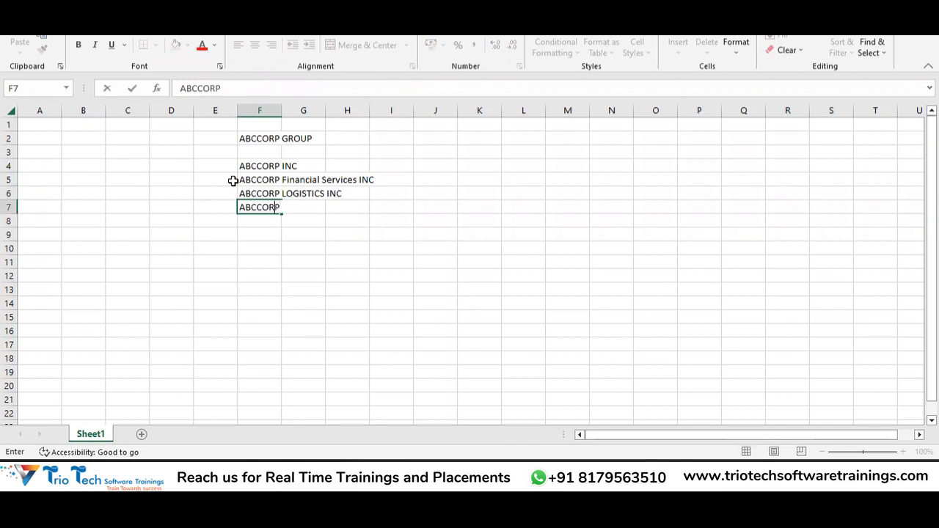
pyautogui.press('BackSpace')
pyautogui.press('BackSpace')
pyautogui.press('BackSpace')
pyautogui.press('BackSpace')
pyautogui.press('BackSpace')
pyautogui.press('BackSpace')
pyautogui.press('BackSpace')
pyautogui.write('XYZ CORP LE')
pyautogui.press('Up')
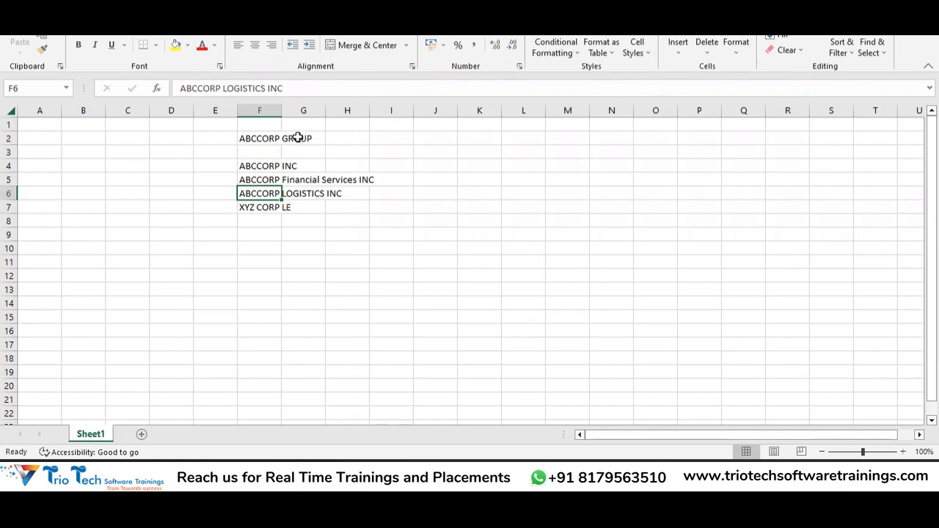
pyautogui.click(210, 135)
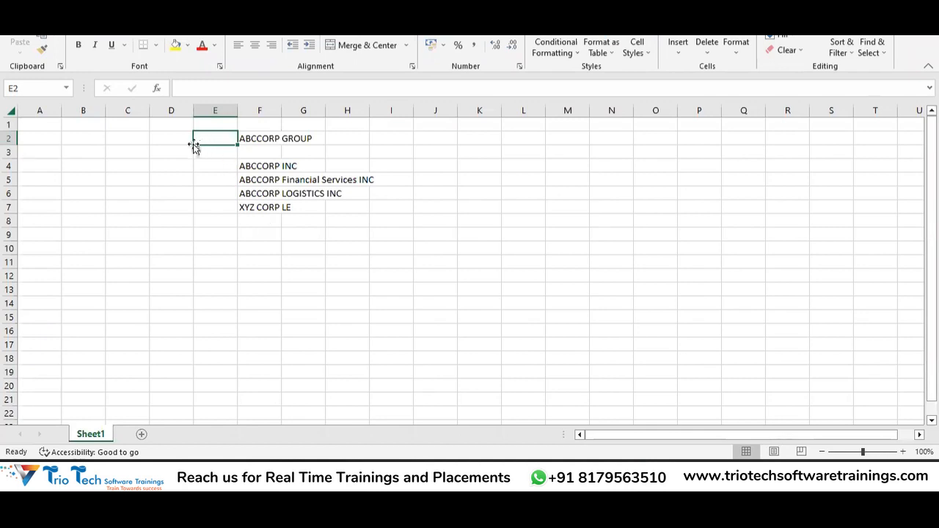
pyautogui.moveTo(247, 138); pyautogui.dragTo(307, 207)
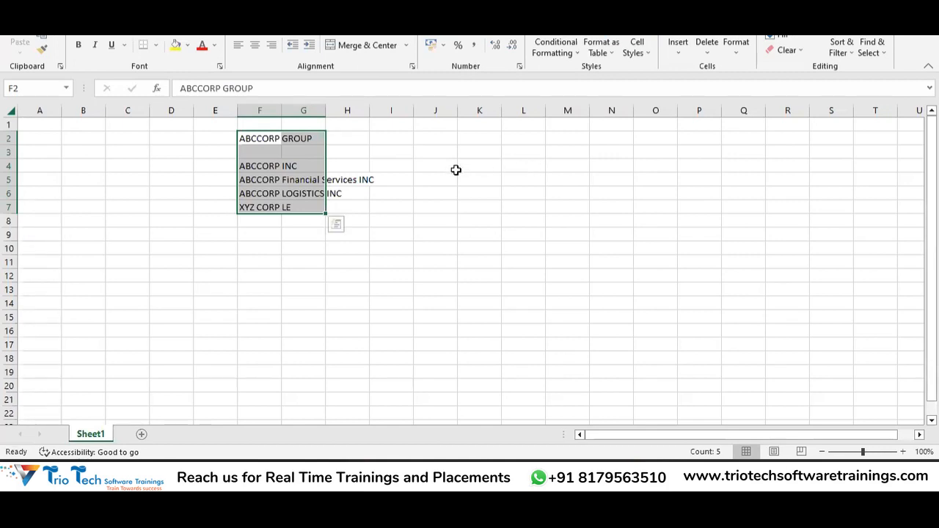
pyautogui.click(274, 264)
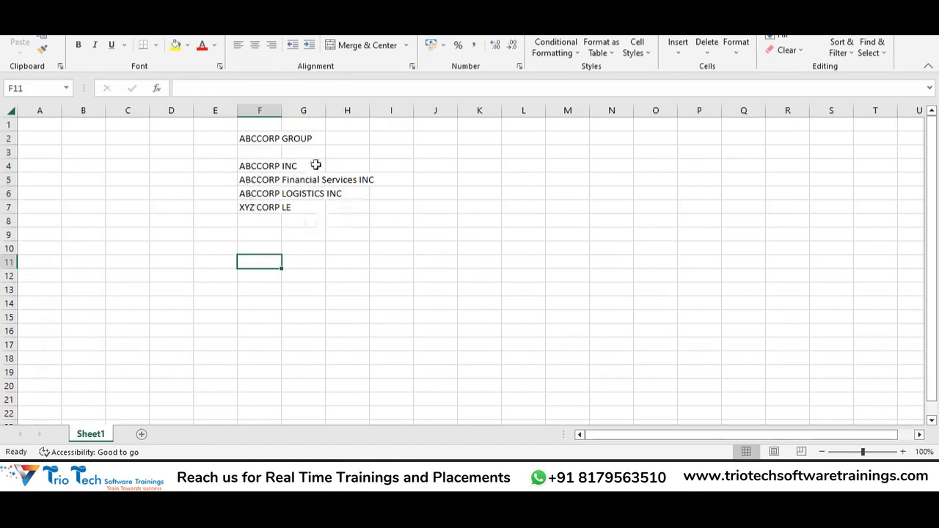
# Step: Put the heading 'ABCCORP PRIMARY LEDGER' in K3 and value 100 in K4
pyautogui.click(488, 153)
pyautogui.write('ABCCOR')
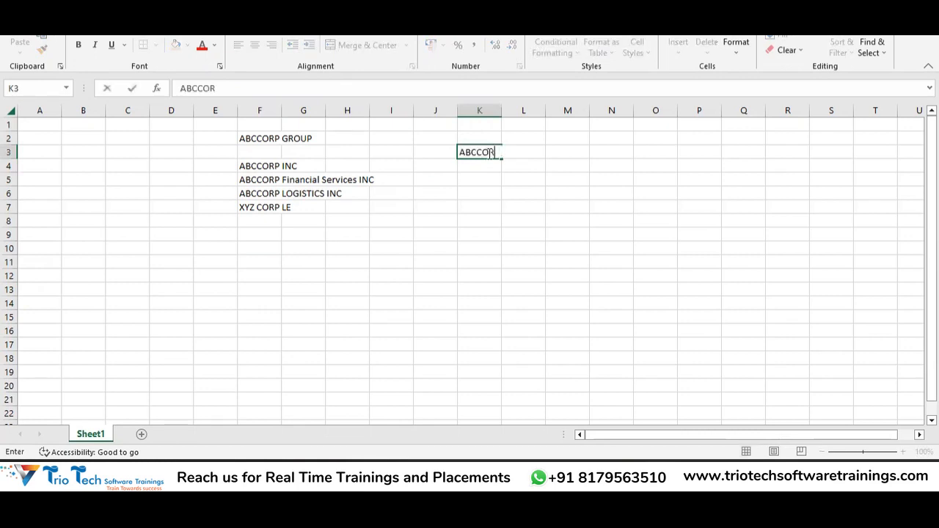
pyautogui.write('P PRIMARY')
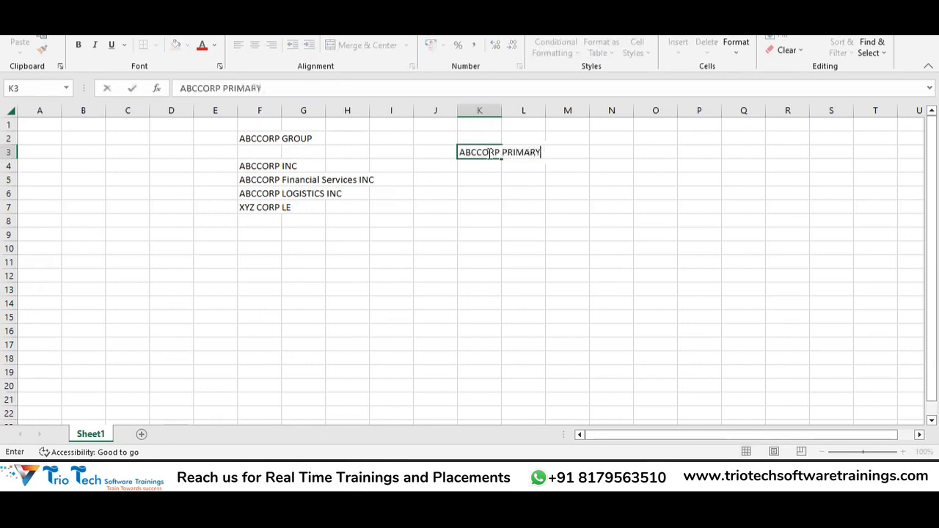
pyautogui.write(' LEDGER')
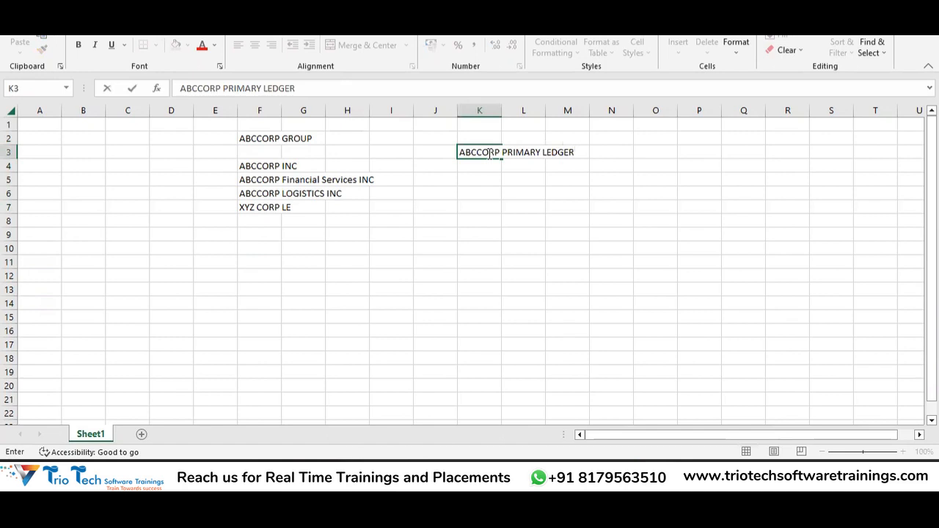
pyautogui.press('Return')
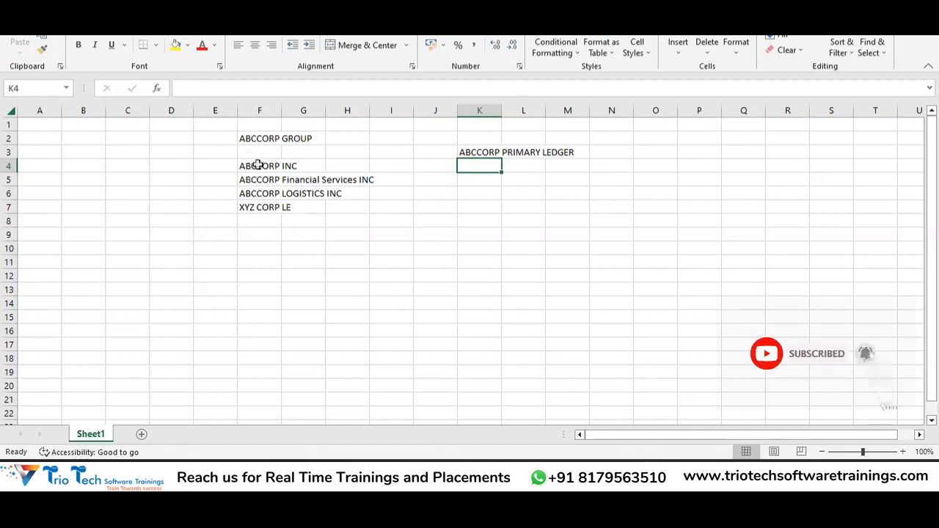
pyautogui.write('100')
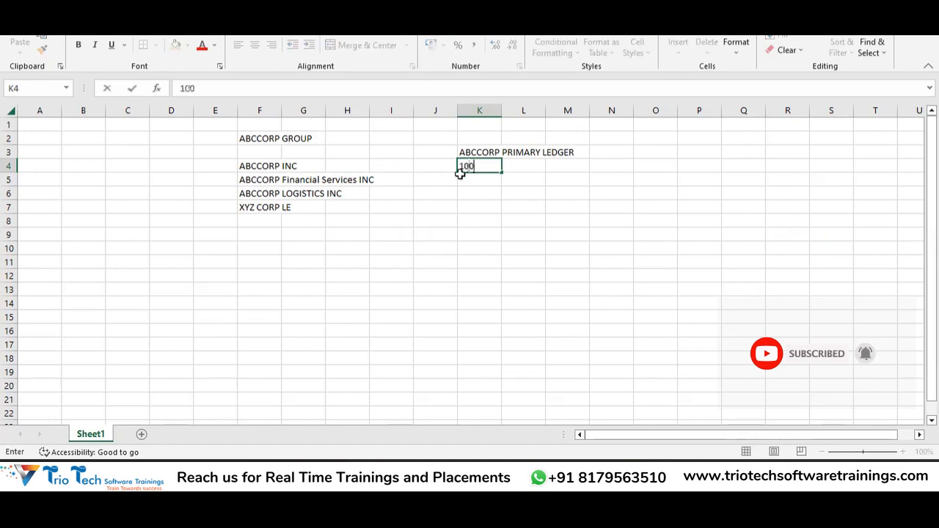
pyautogui.press('Return')
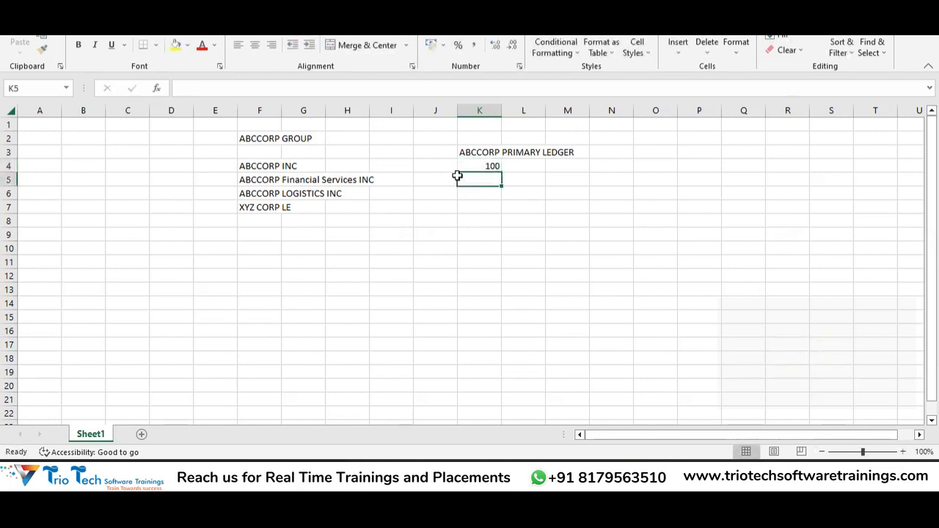
pyautogui.press('Up')
# Step: Enter values 200, 300 and 400 in K5:K7 and select K4:K7
pyautogui.click(460, 177)
pyautogui.write('200')
pyautogui.press('Return')
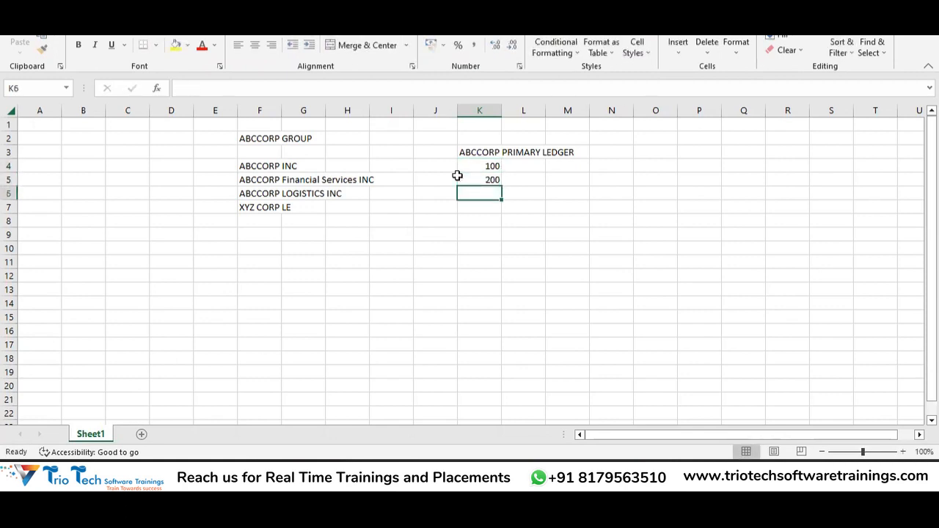
pyautogui.write('300')
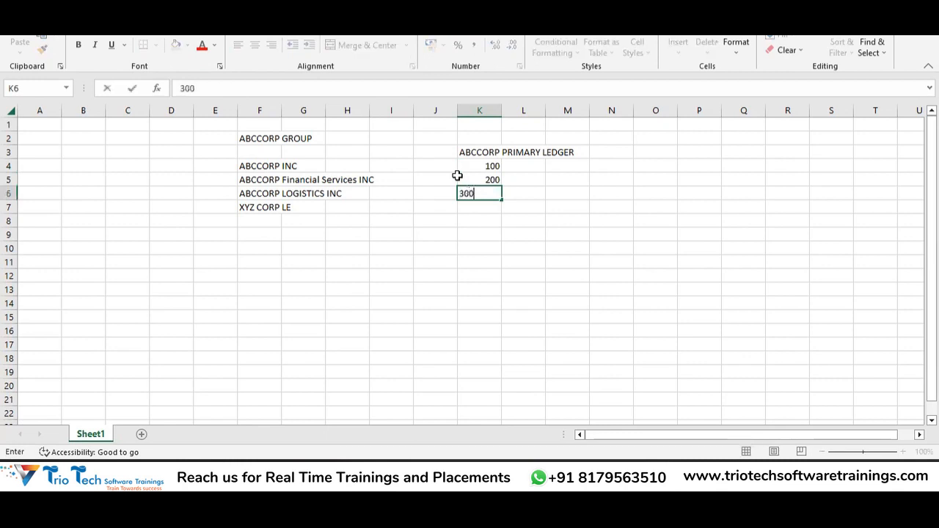
pyautogui.press('Return')
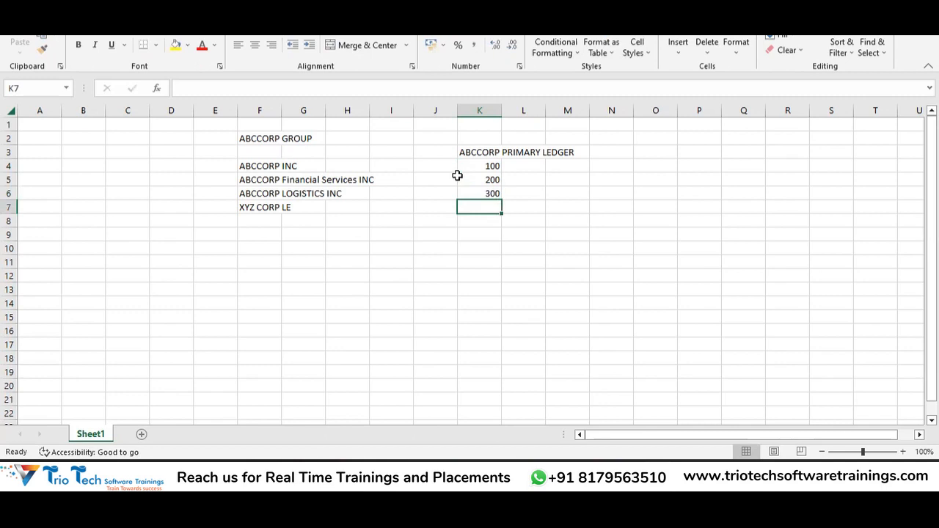
pyautogui.write('400')
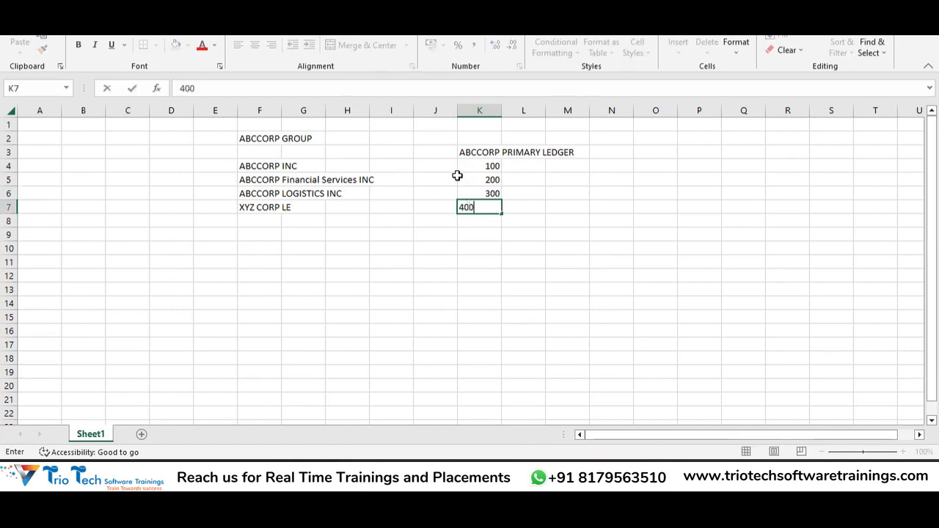
pyautogui.press('Return')
pyautogui.moveTo(489, 166); pyautogui.dragTo(484, 208)
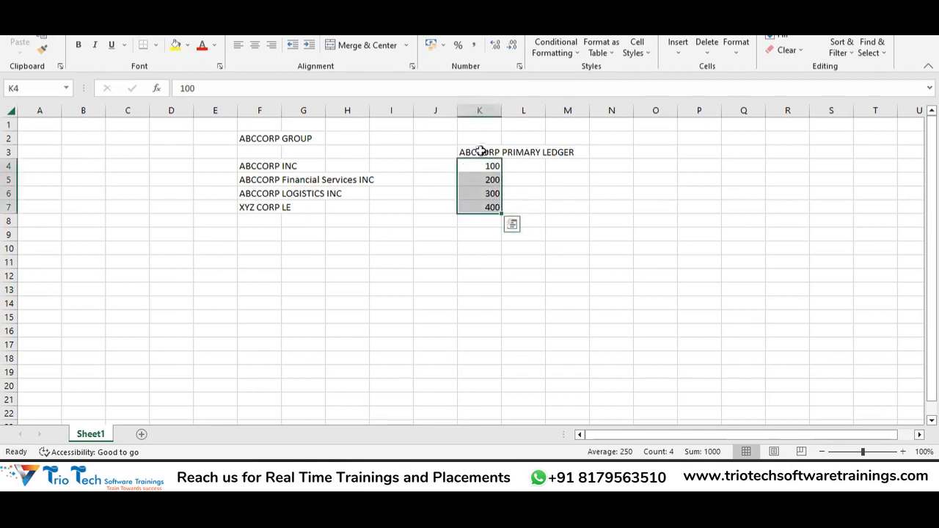
pyautogui.moveTo(474, 161); pyautogui.dragTo(478, 216)
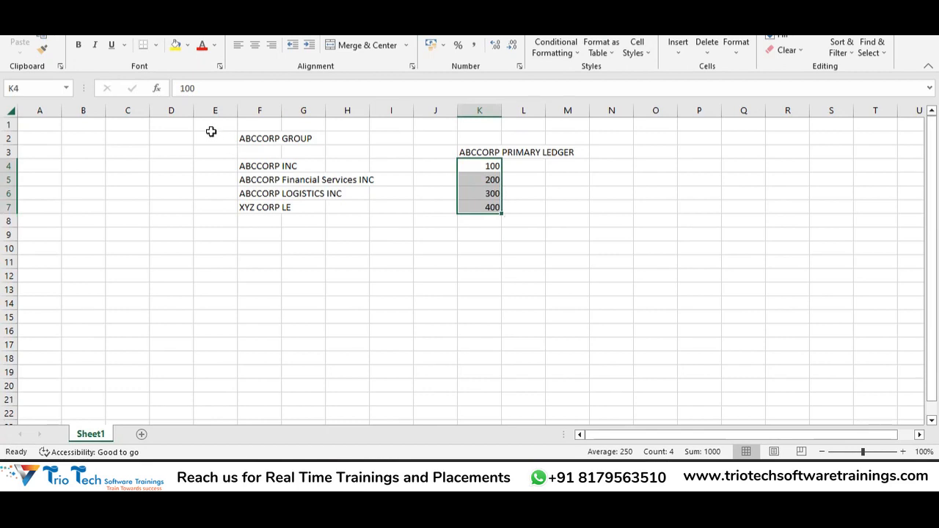
pyautogui.moveTo(216, 126); pyautogui.dragTo(595, 256)
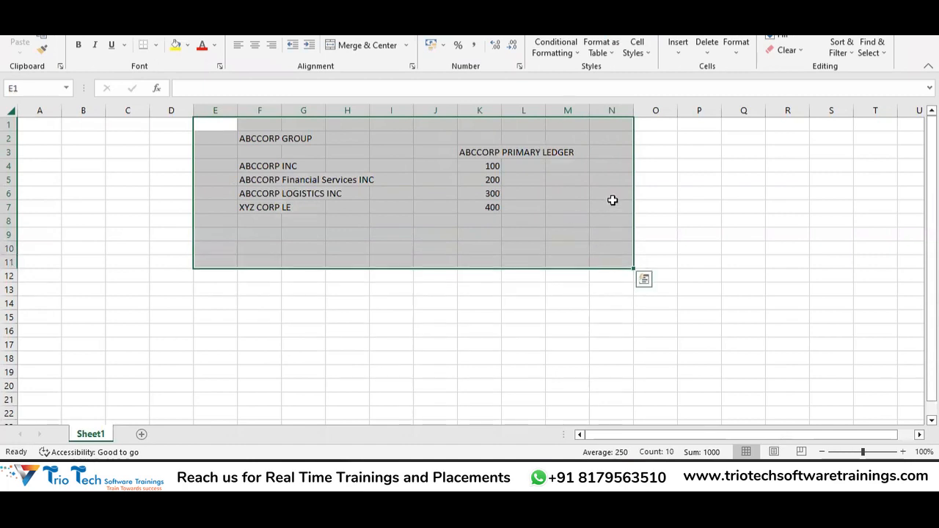
pyautogui.click(613, 203)
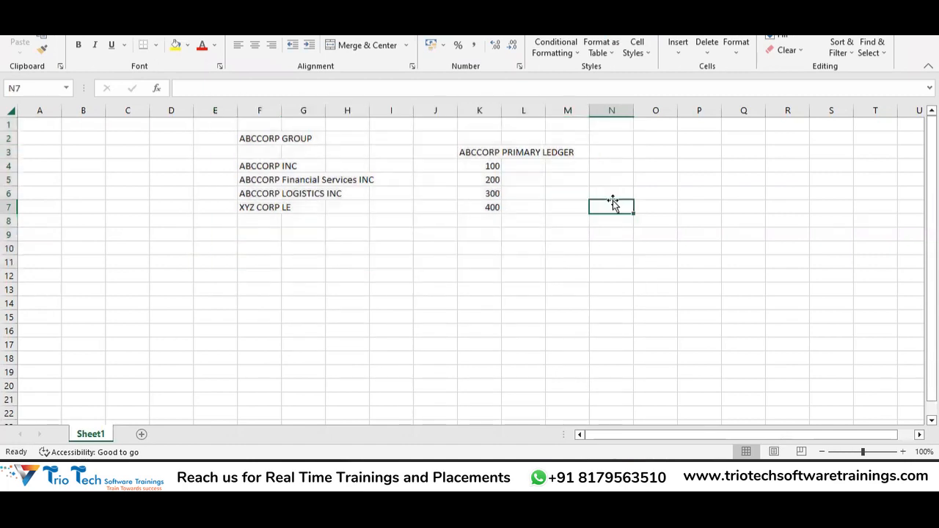